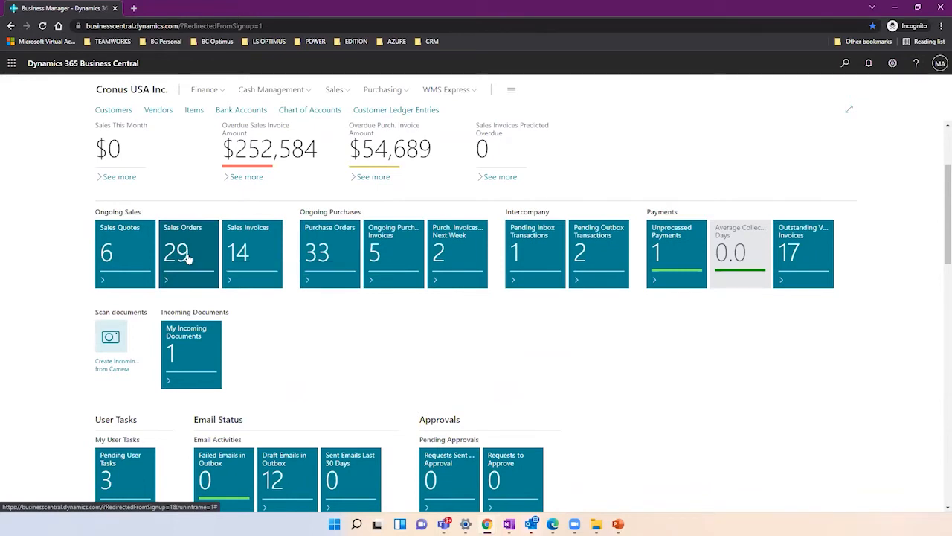
# Create a new sales order from the Sales Orders list with customer Trey Research.
pyautogui.click(188, 257)
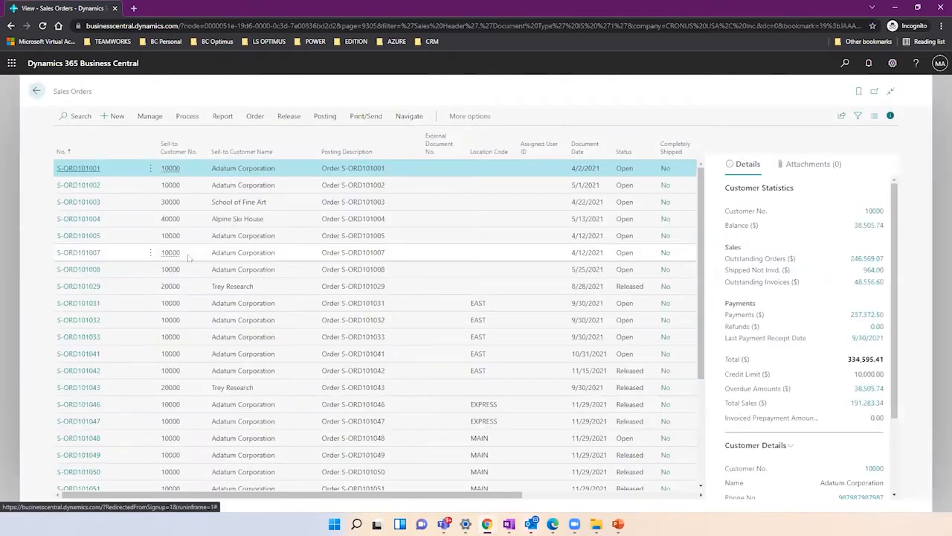
pyautogui.click(116, 117)
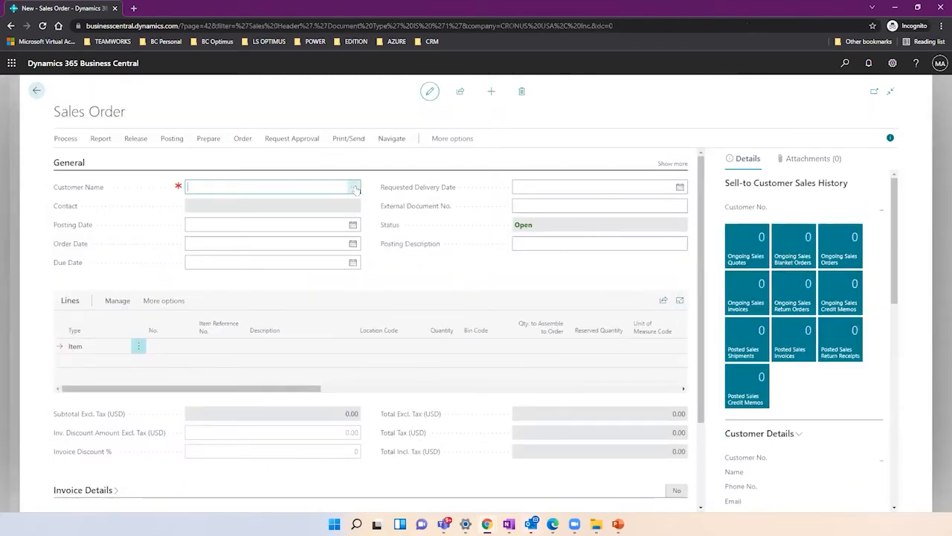
pyautogui.click(355, 188)
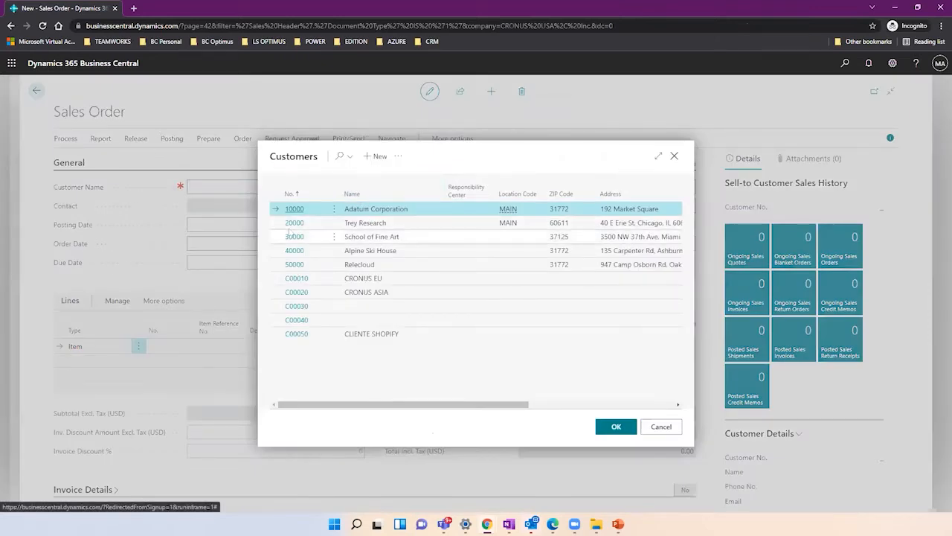
pyautogui.click(375, 223)
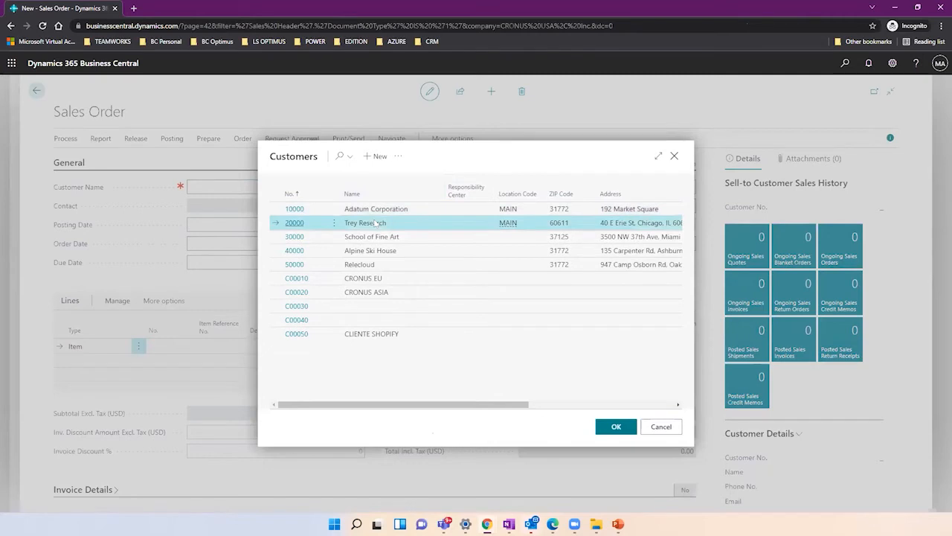
pyautogui.click(608, 428)
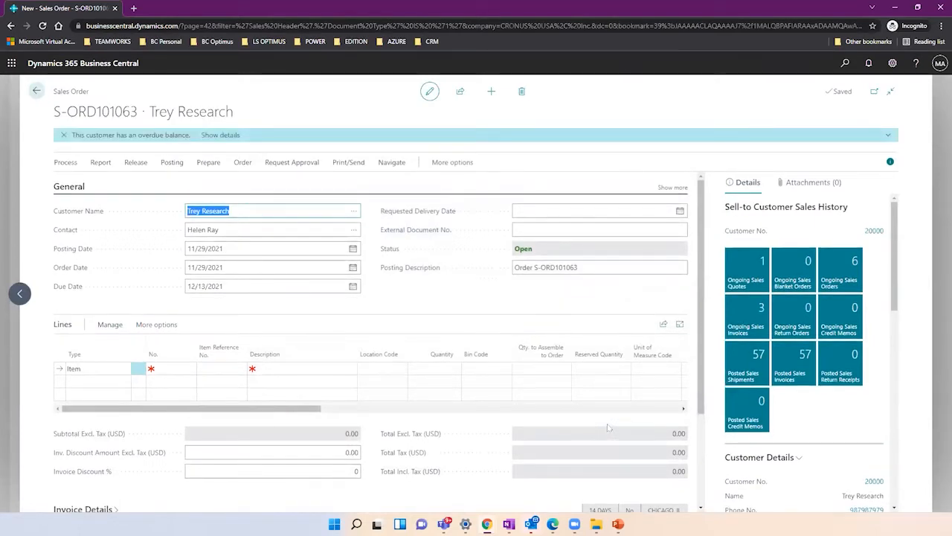
# Show all General fields to review Trey Research's sell-to address and city Chicago, then open Tell Me search.
pyautogui.click(672, 187)
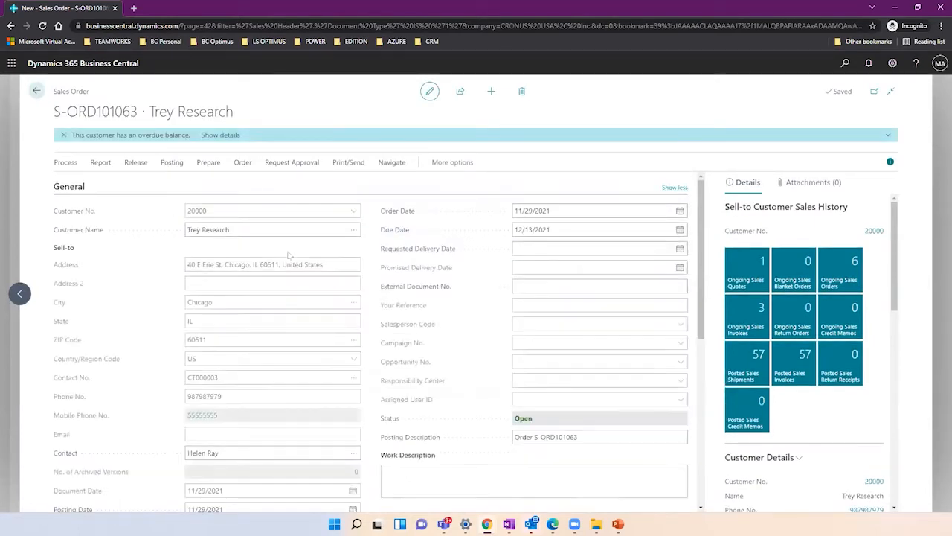
pyautogui.click(253, 264)
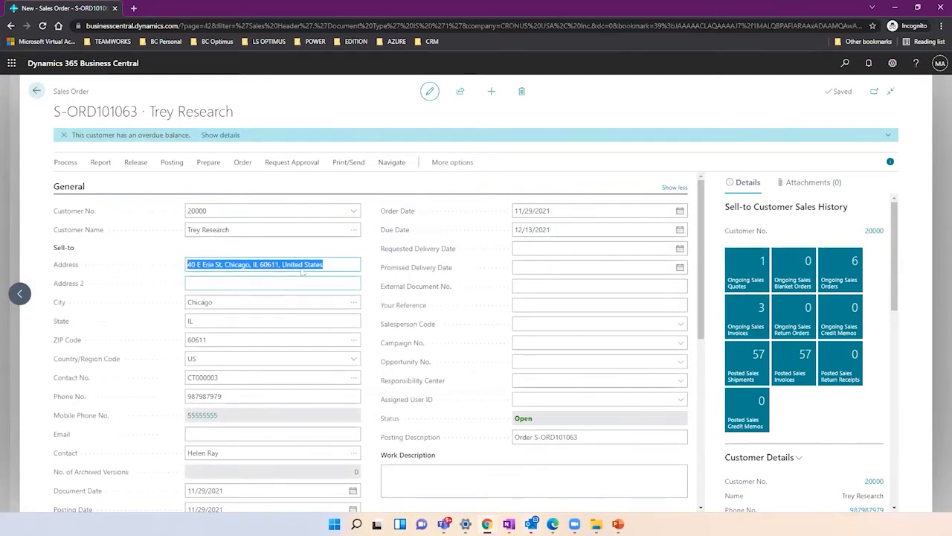
pyautogui.click(226, 303)
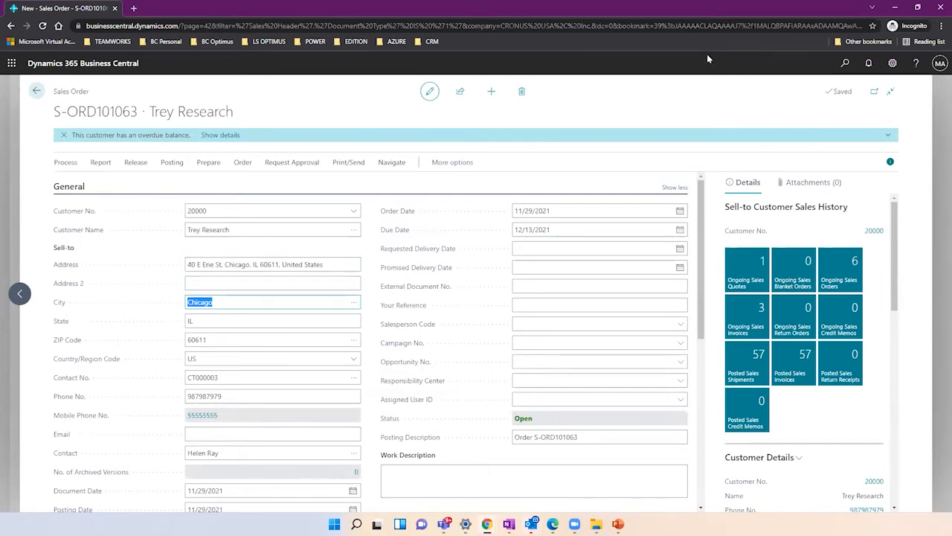
pyautogui.click(844, 64)
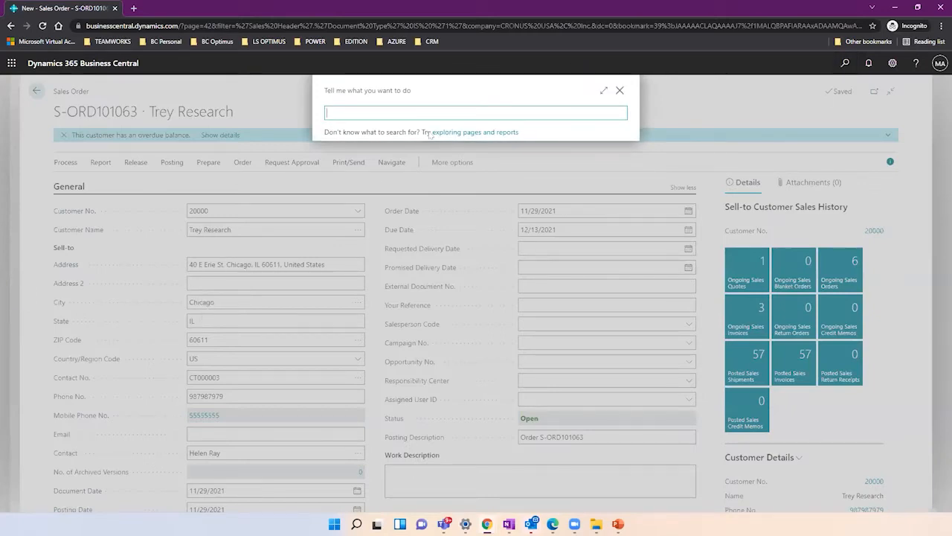
# Search 'location', open the Locations list and edit the MAIN location card.
pyautogui.write('location')
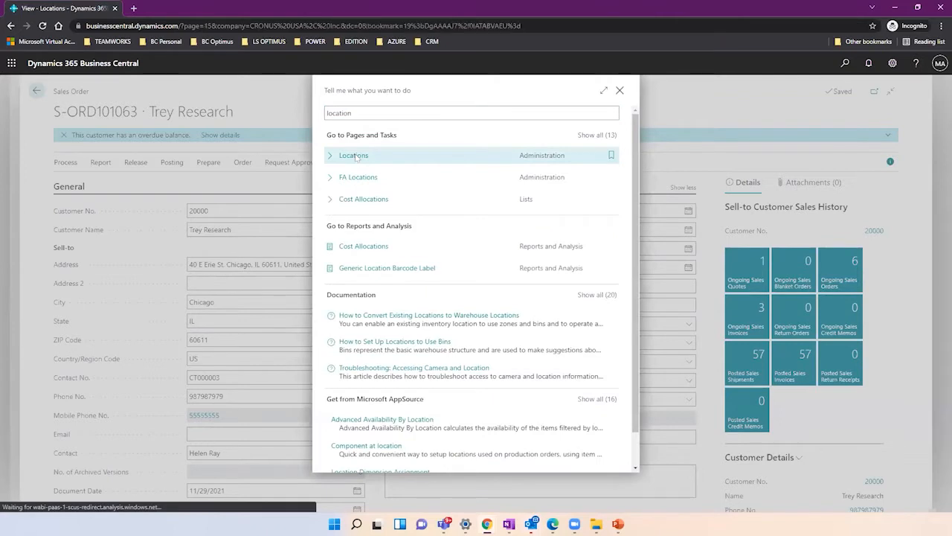
pyautogui.click(354, 155)
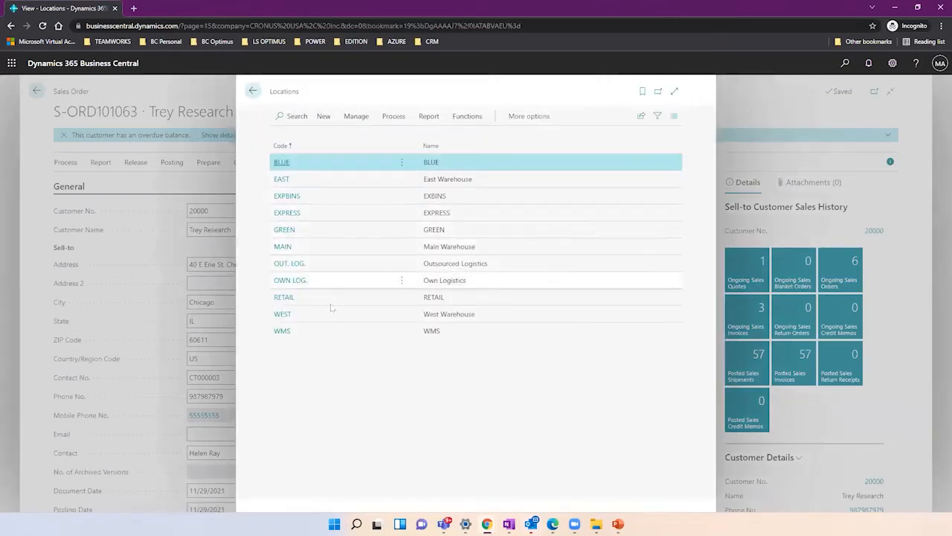
pyautogui.click(353, 216)
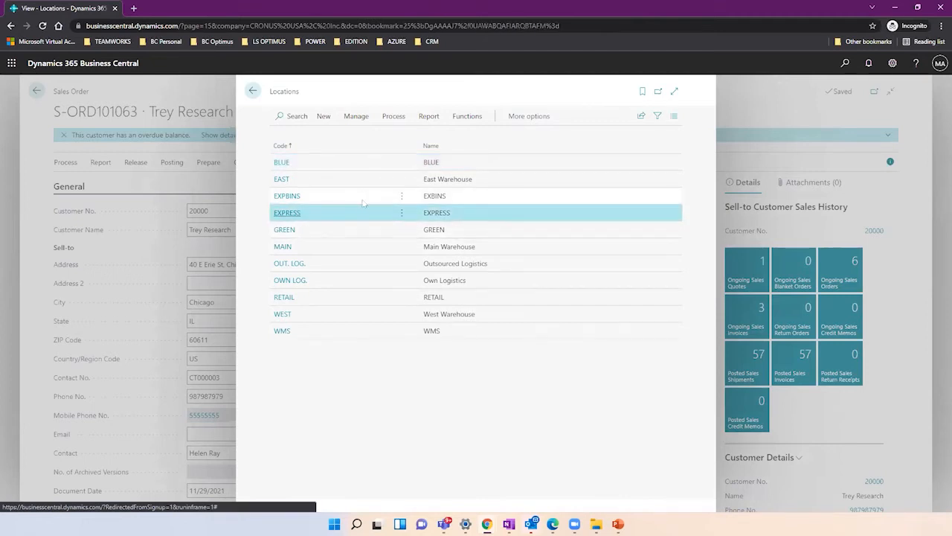
pyautogui.click(335, 253)
pyautogui.click(356, 117)
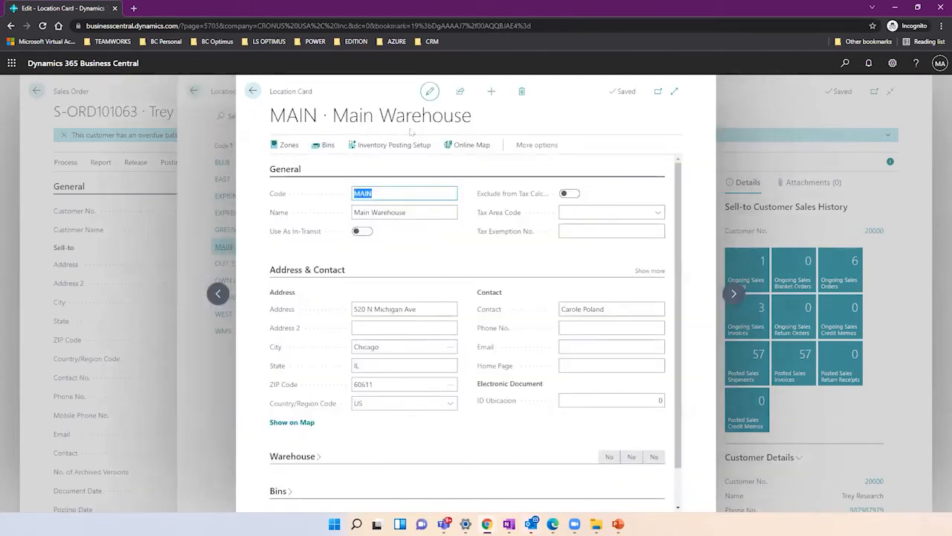
# Expand MAIN's Warehouse settings, note city Chicago, and step forward to Outsourced and Own Logistics.
pyautogui.click(298, 456)
pyautogui.click(388, 347)
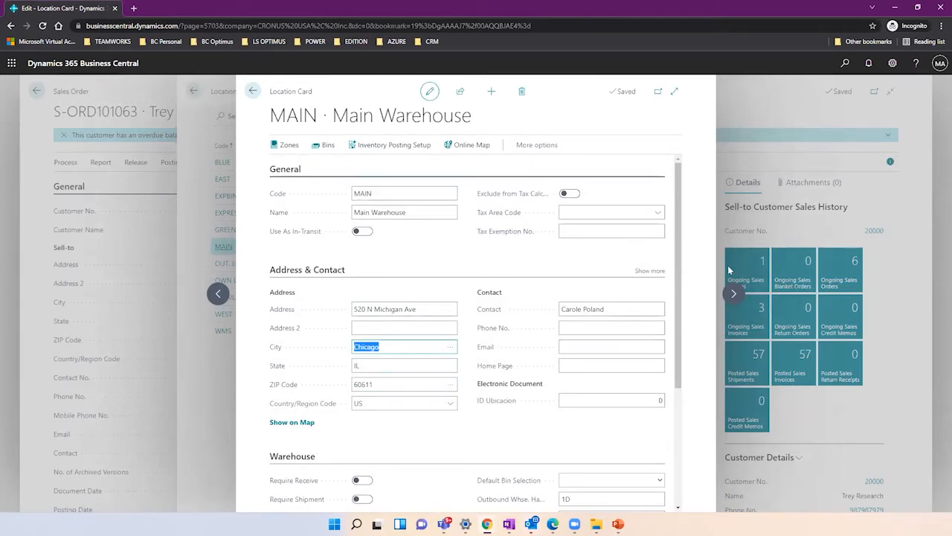
pyautogui.click(732, 293)
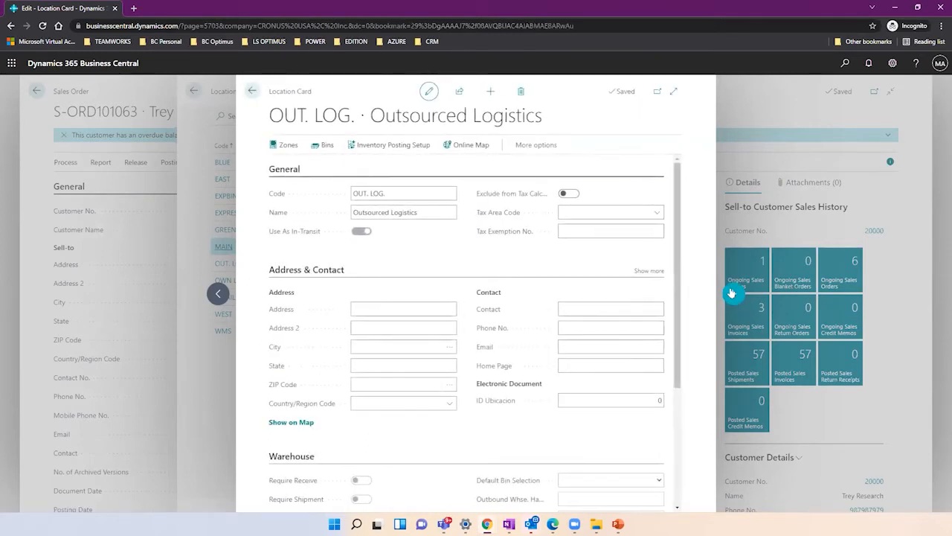
pyautogui.click(732, 293)
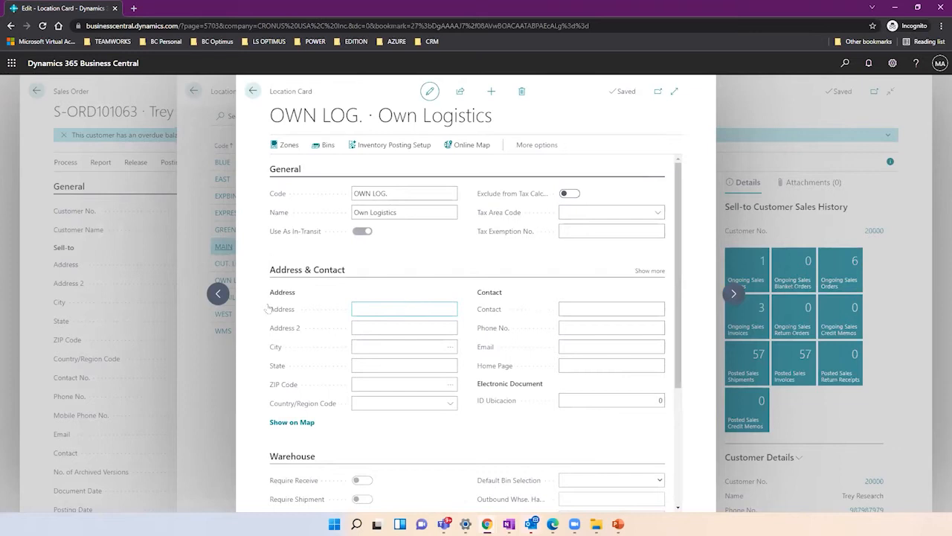
# Step back through GREEN, EXPRESS and EXPBINS to the EAST location, located in Atlanta.
pyautogui.click(219, 296)
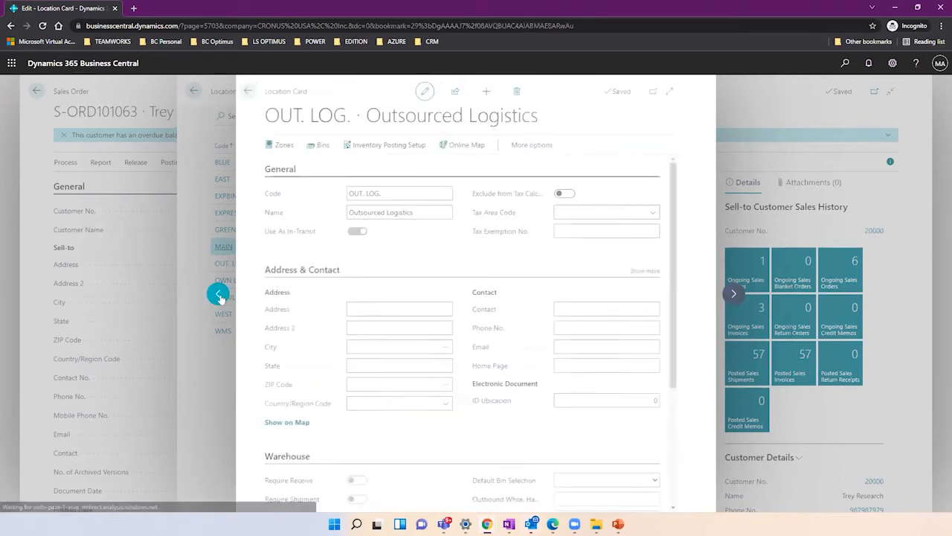
pyautogui.click(219, 295)
pyautogui.click(219, 295)
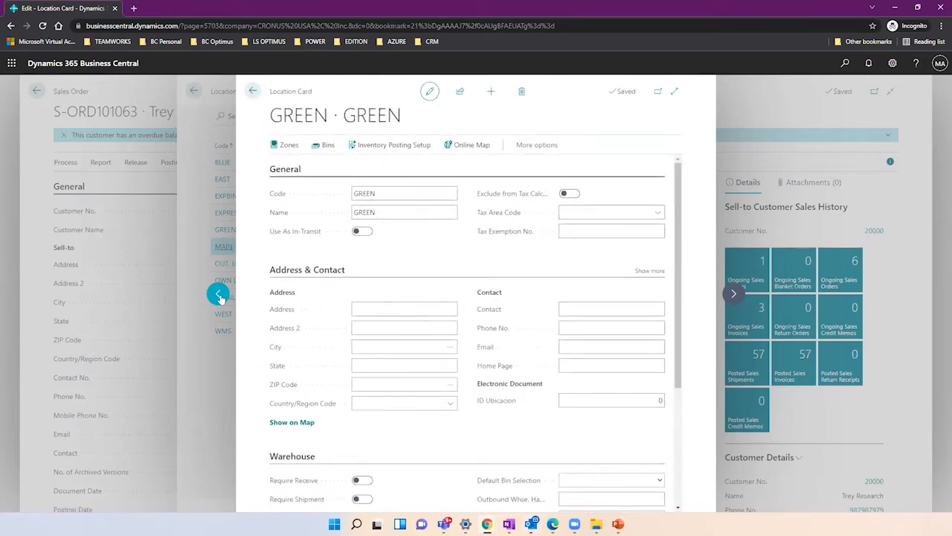
pyautogui.click(220, 295)
pyautogui.click(219, 295)
pyautogui.click(219, 295)
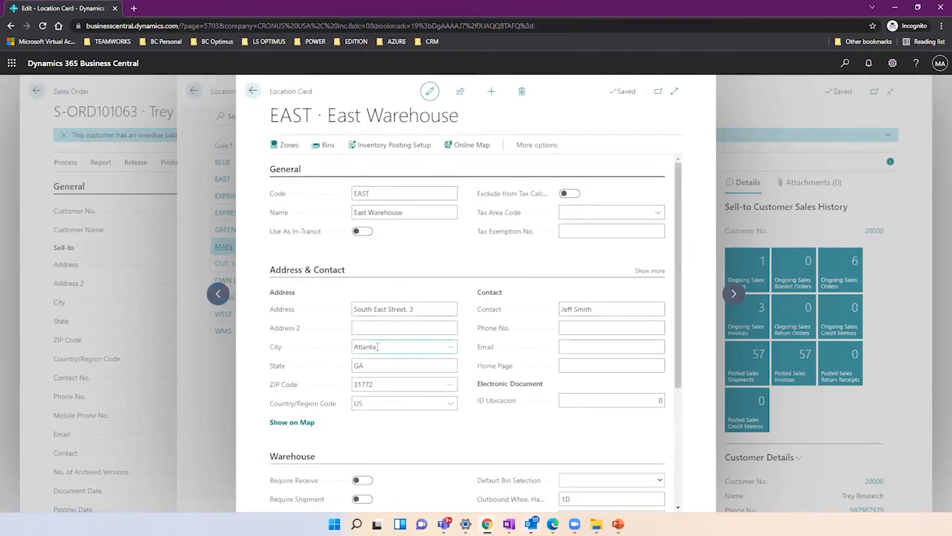
pyautogui.click(377, 347)
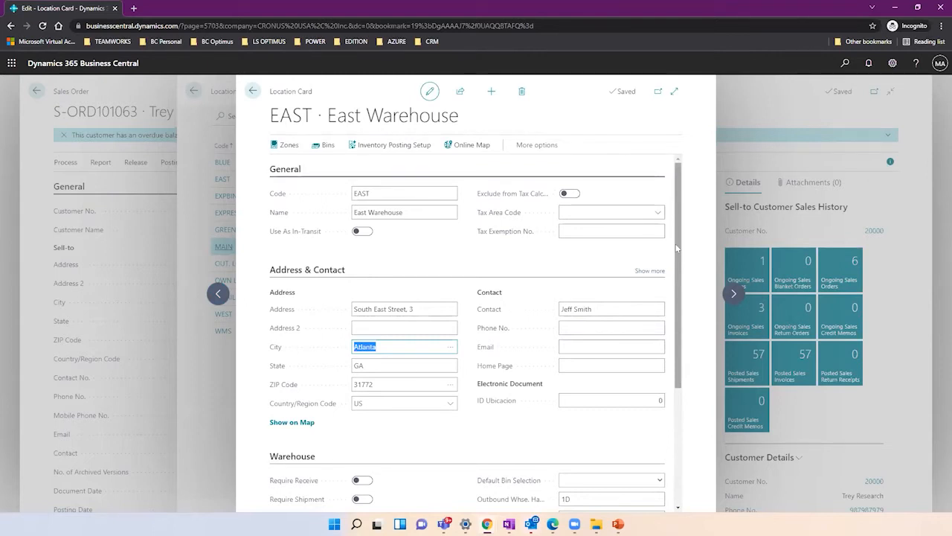
pyautogui.click(676, 247)
pyautogui.rightClick(676, 245)
pyautogui.click(675, 235)
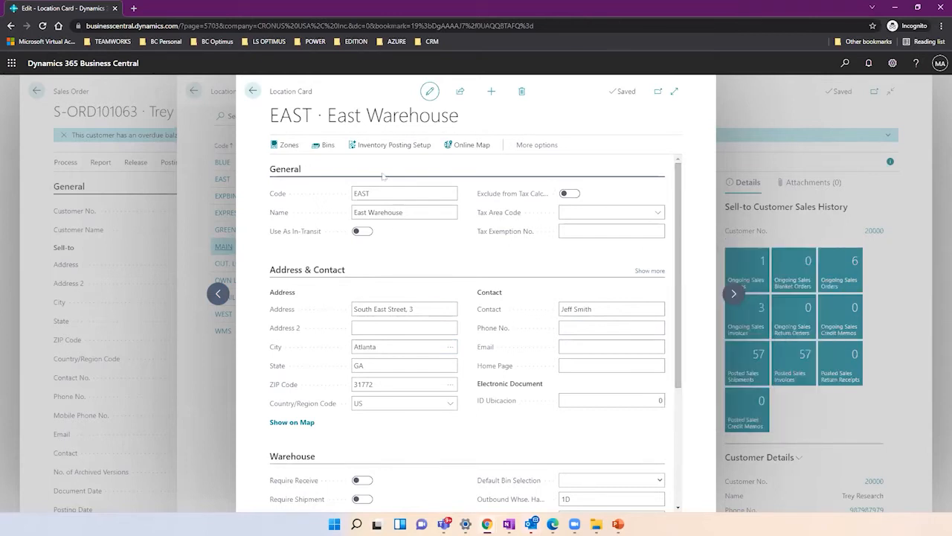
pyautogui.click(389, 347)
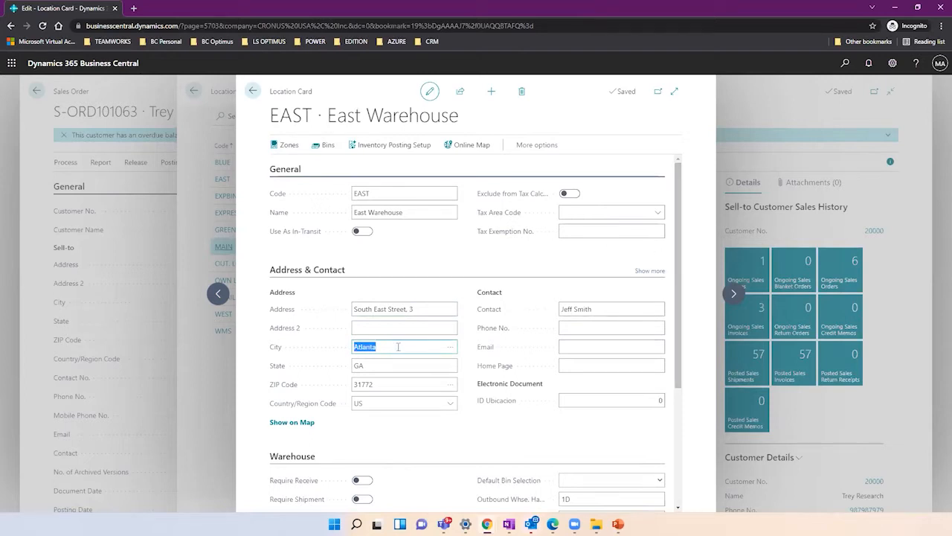
pyautogui.moveTo(678, 303); pyautogui.dragTo(681, 421)
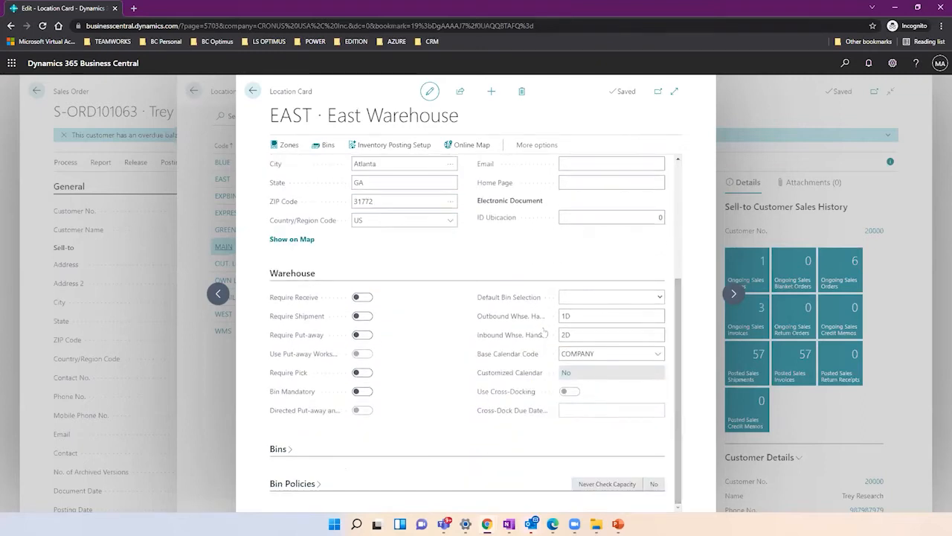
pyautogui.moveTo(525, 325)
pyautogui.moveTo(284, 321)
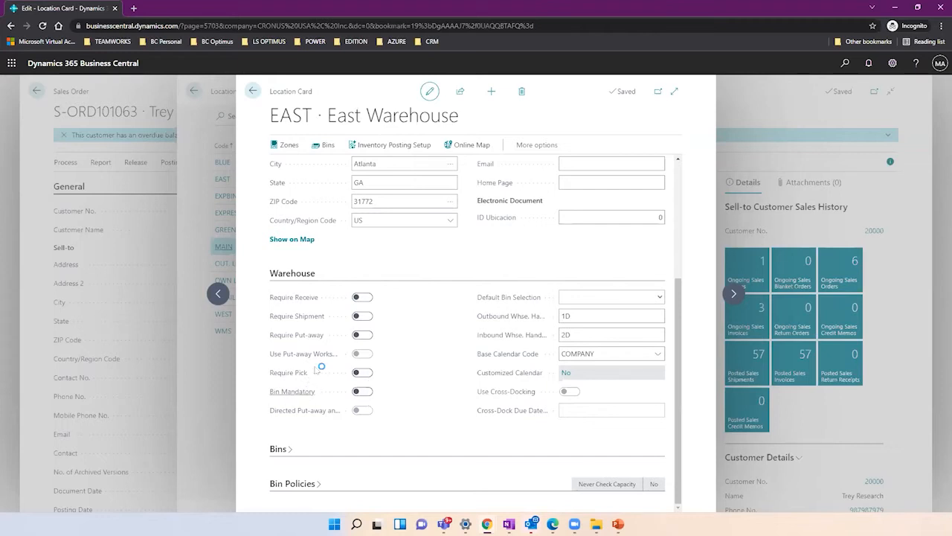
pyautogui.moveTo(298, 378)
pyautogui.moveTo(498, 320)
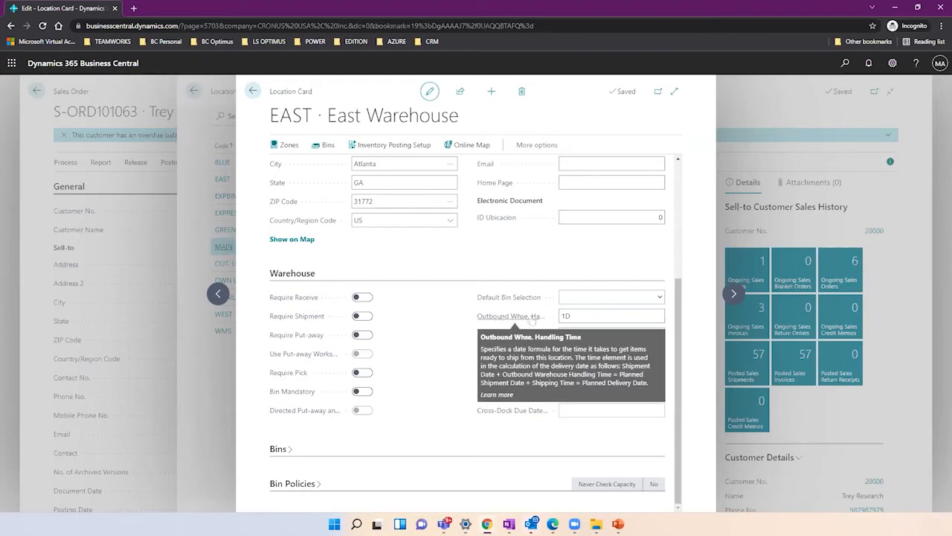
# Set the EAST location's outbound warehouse handling time to 2D.
pyautogui.click(581, 313)
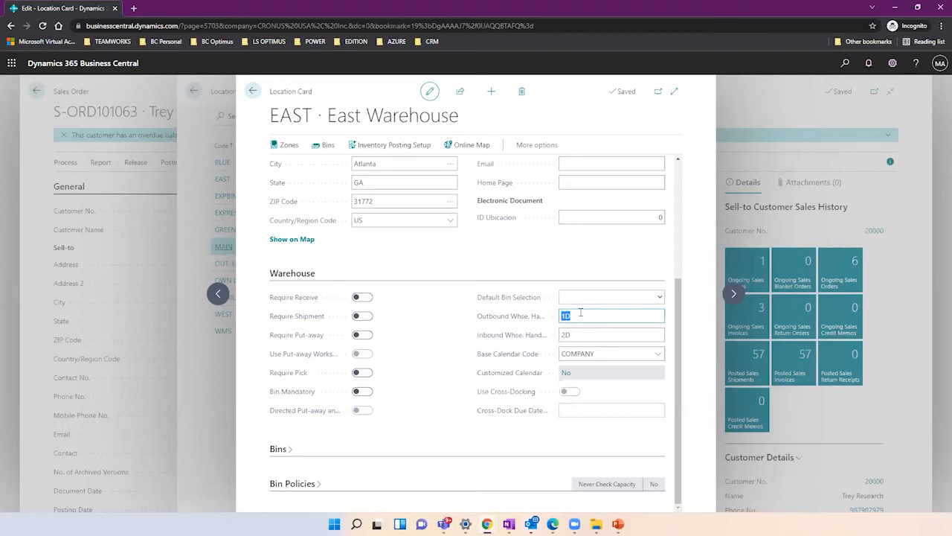
pyautogui.write('2d')
pyautogui.press('Tab')
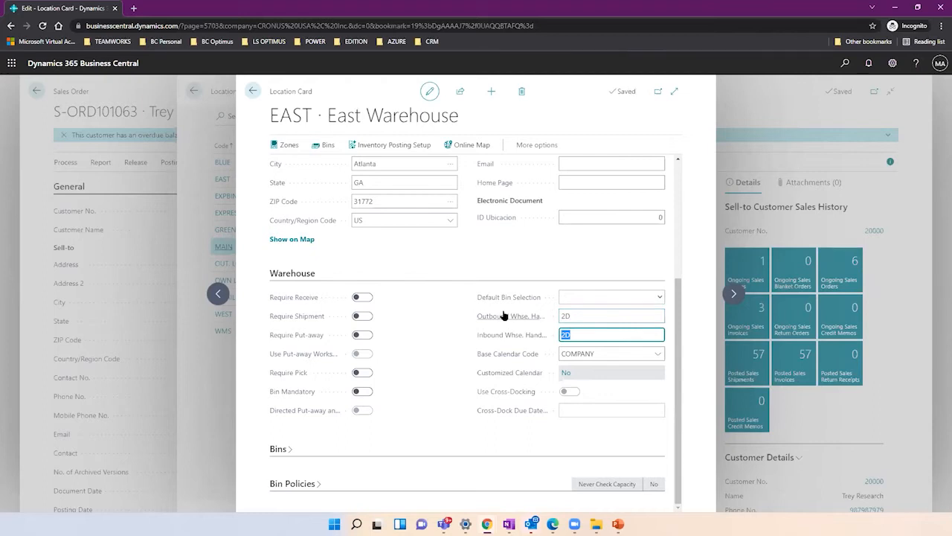
pyautogui.moveTo(503, 315)
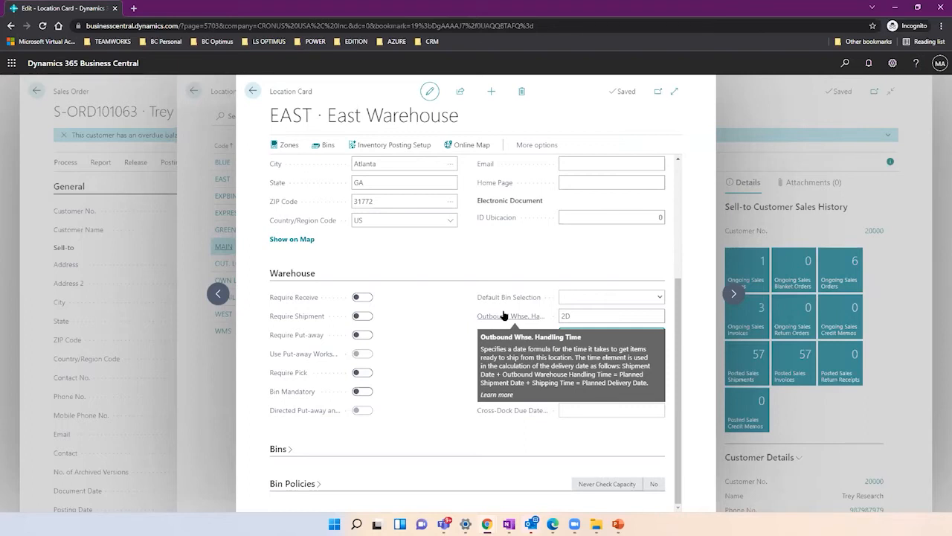
pyautogui.click(575, 315)
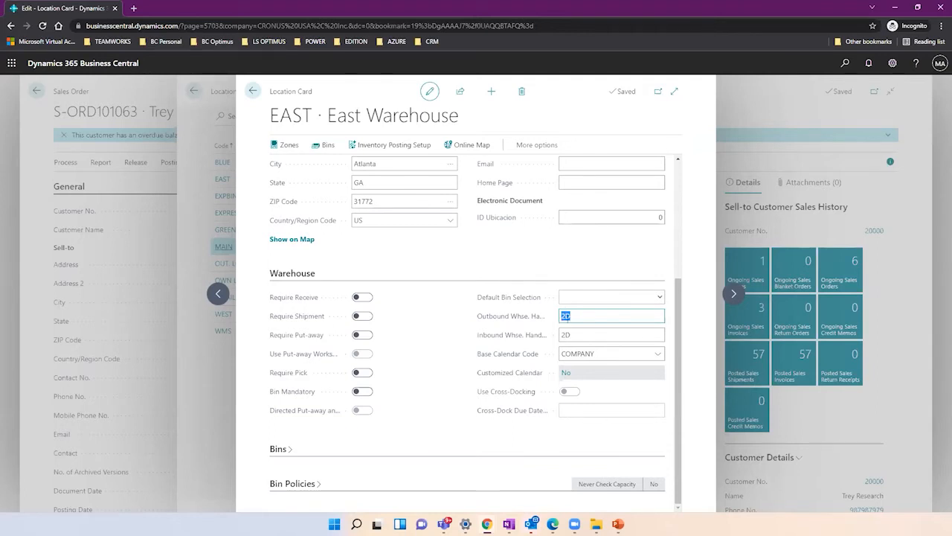
pyautogui.click(574, 317)
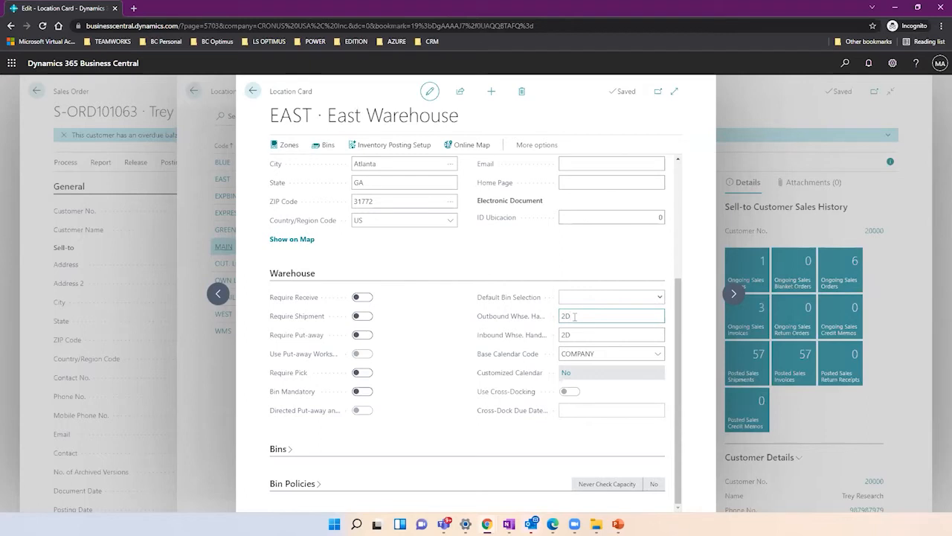
pyautogui.click(574, 316)
pyautogui.click(578, 332)
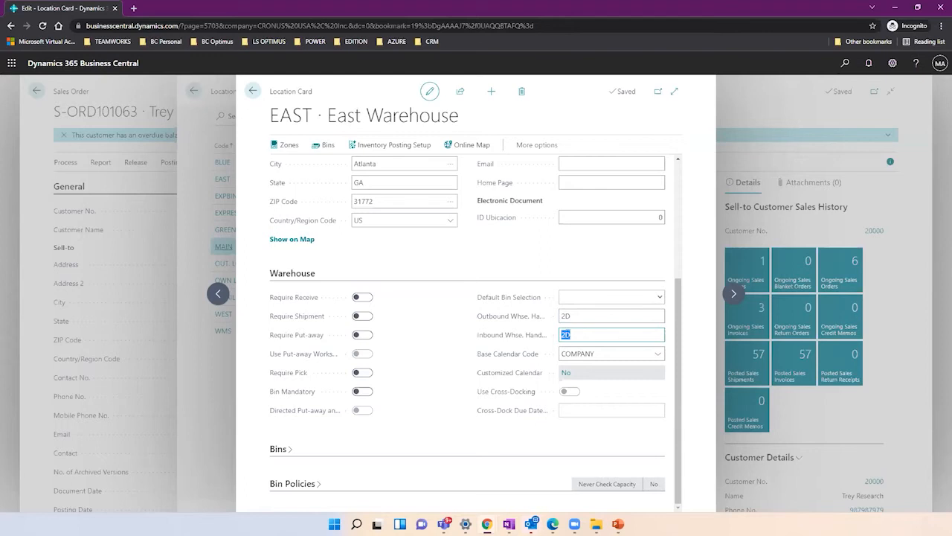
pyautogui.moveTo(516, 338)
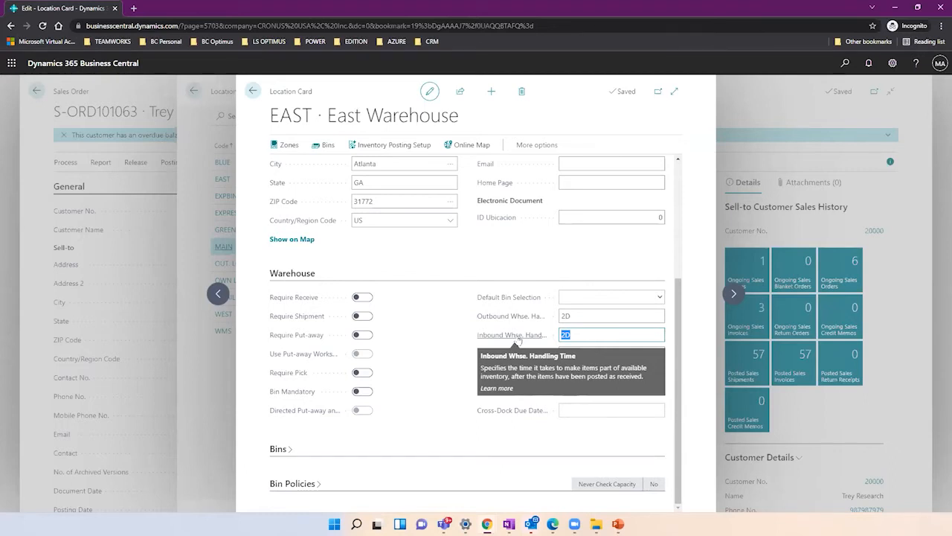
pyautogui.click(577, 334)
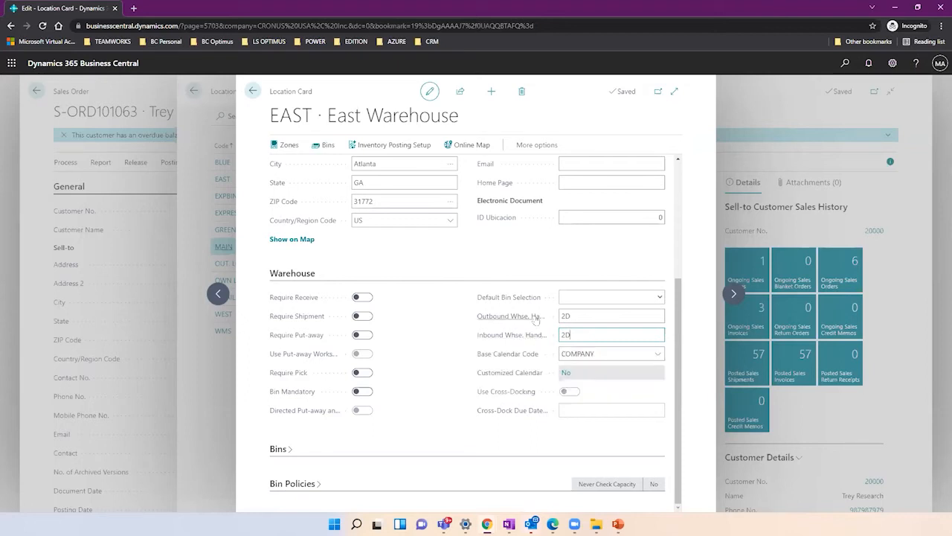
# Step forward through four location records to reach MAIN · Main Warehouse.
pyautogui.moveTo(535, 320)
pyautogui.click(732, 295)
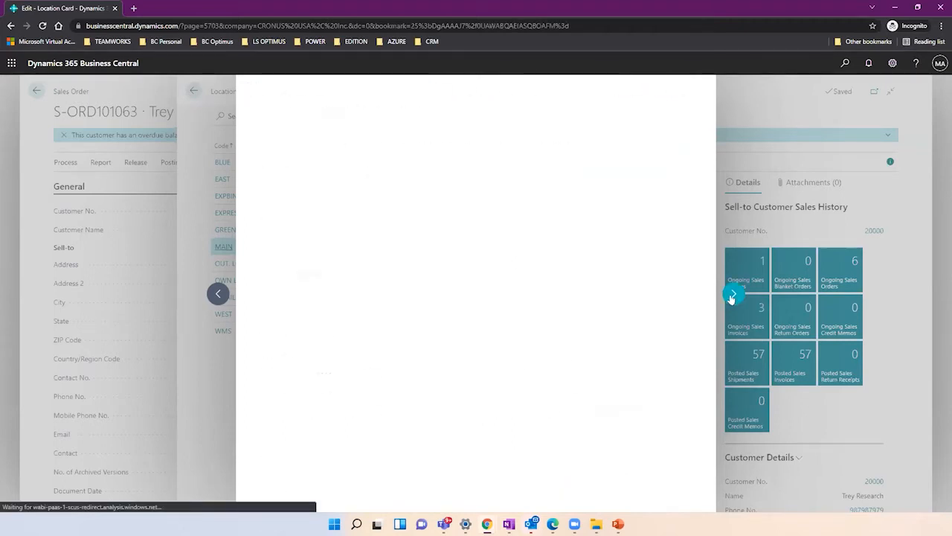
pyautogui.click(732, 296)
pyautogui.click(732, 295)
pyautogui.click(732, 296)
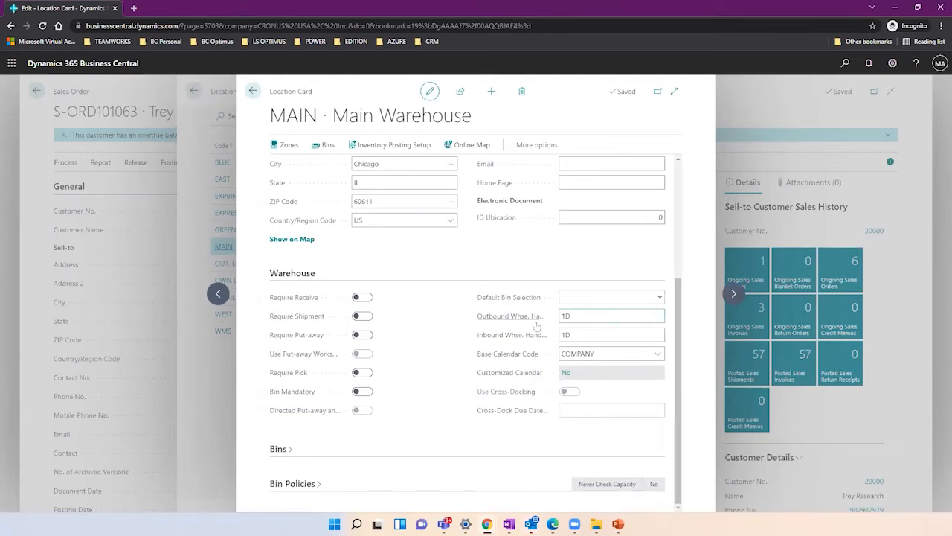
pyautogui.click(587, 315)
pyautogui.click(575, 334)
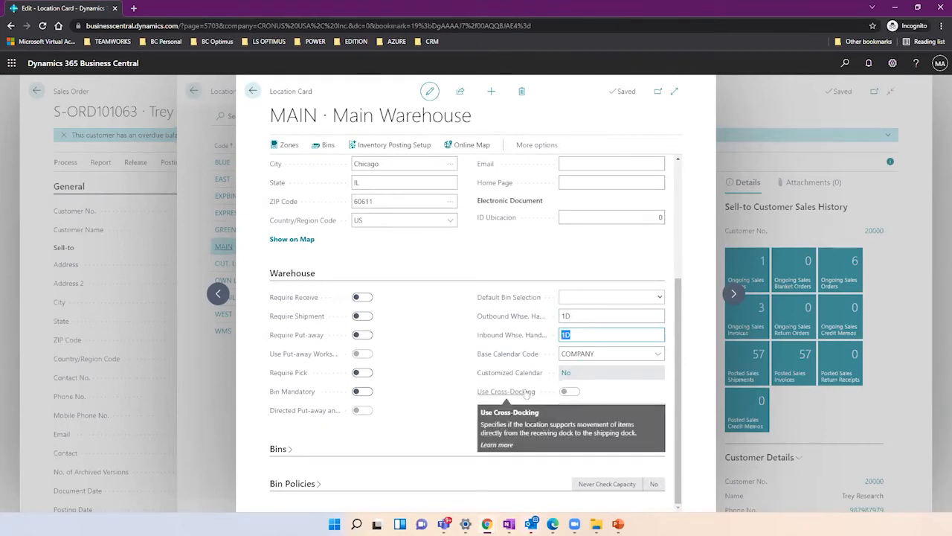
pyautogui.click(571, 284)
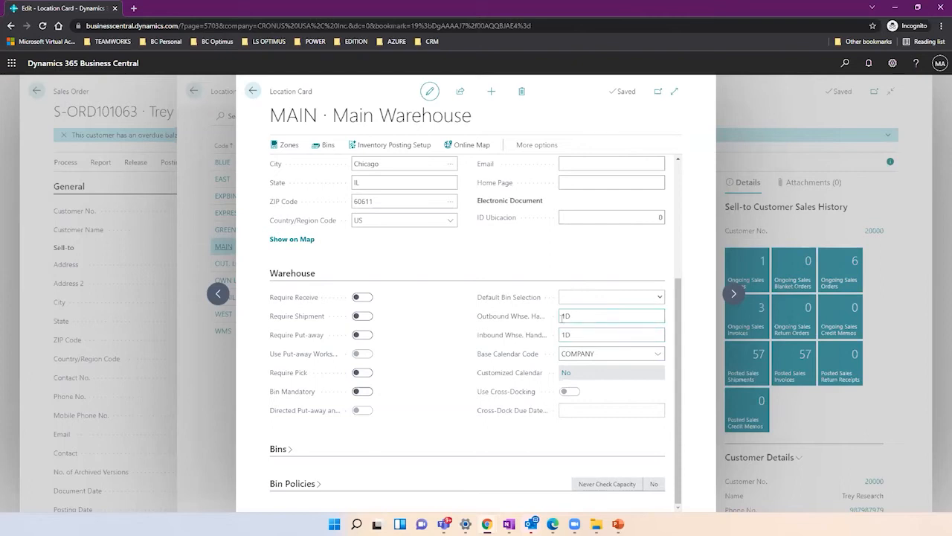
pyautogui.moveTo(546, 324)
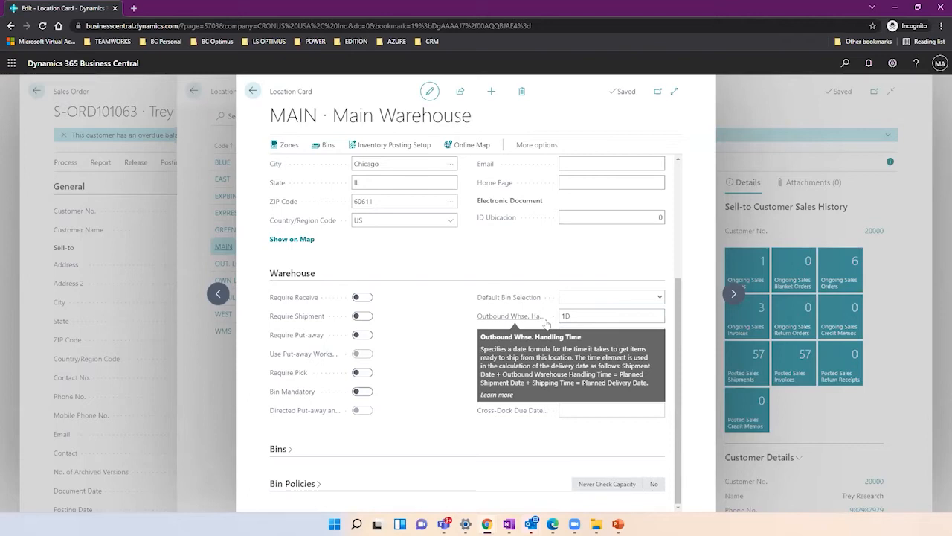
# Back out of the MAIN card and Locations list to sales order S-ORD101063.
pyautogui.click(253, 91)
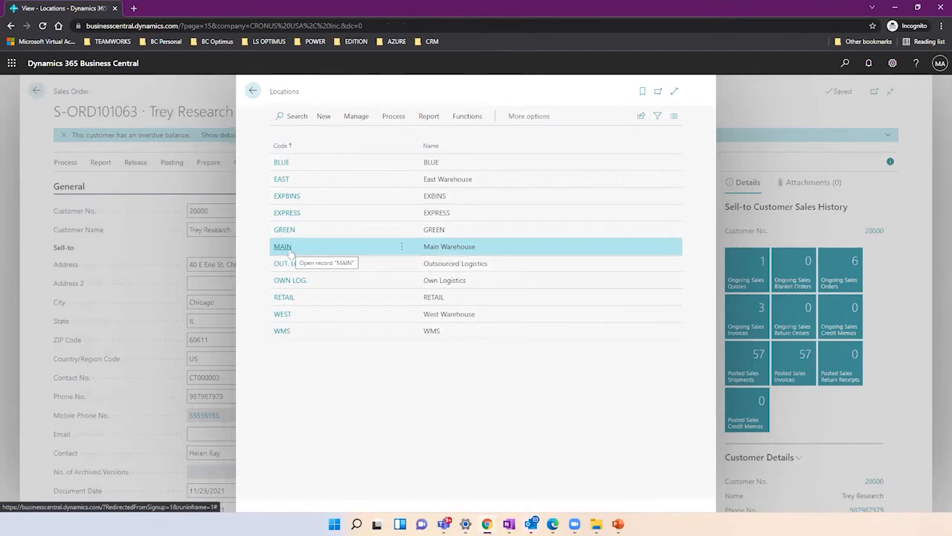
pyautogui.click(253, 91)
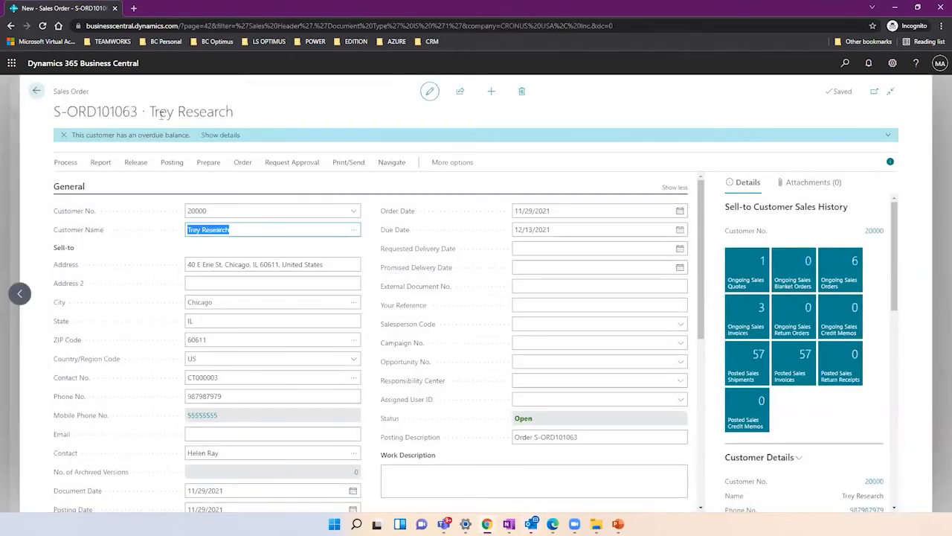
# Highlight the customer name Trey Research, then bring up the Settings pane.
pyautogui.moveTo(151, 112); pyautogui.dragTo(231, 126)
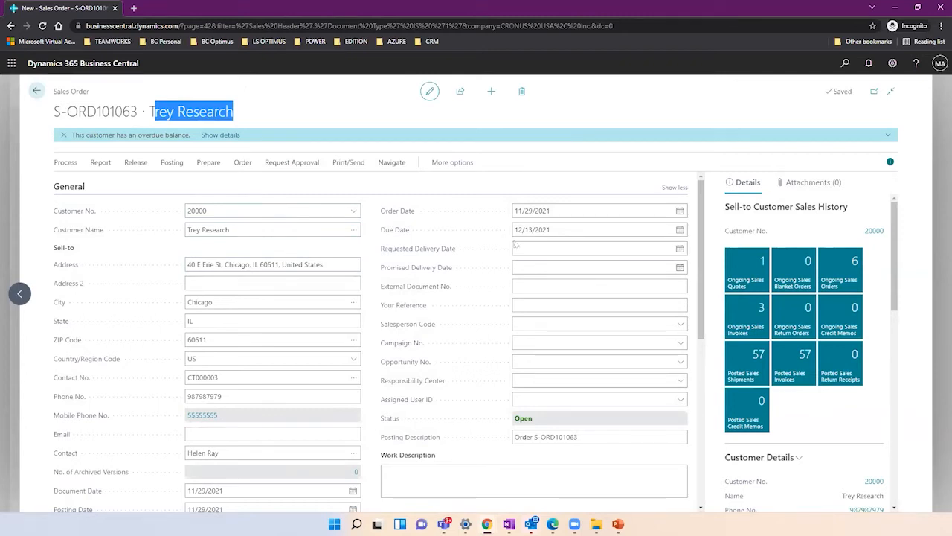
pyautogui.click(895, 70)
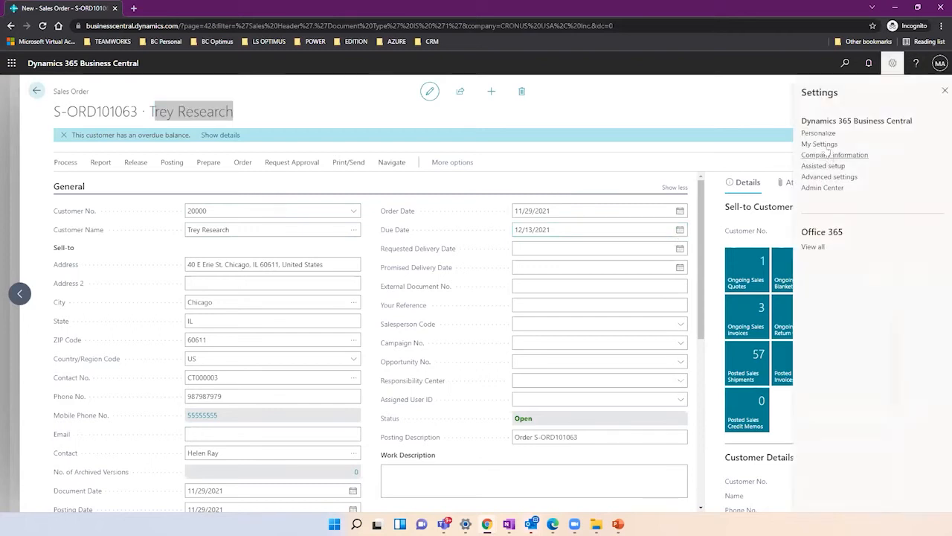
# Confirm the work date 11/29/2021 in My Settings, then check the order's Order Date.
pyautogui.click(823, 145)
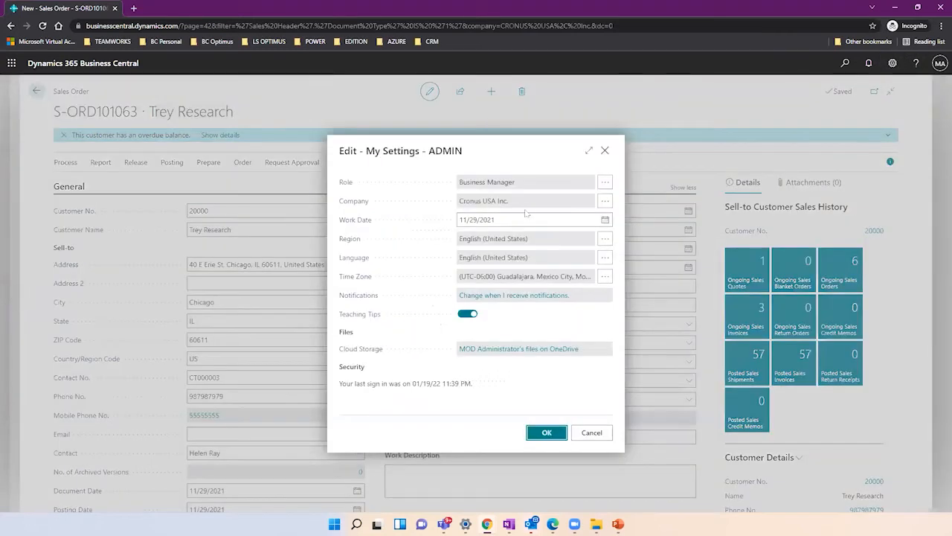
pyautogui.click(511, 218)
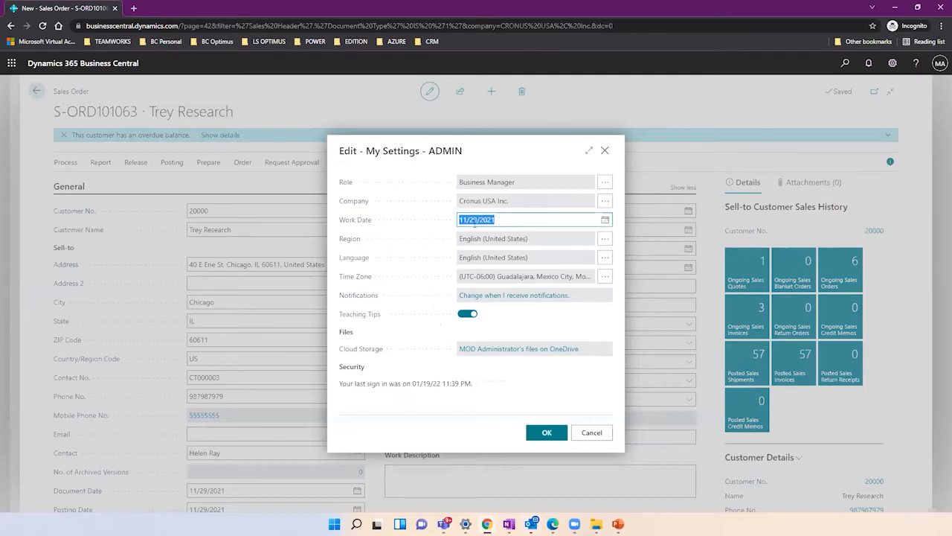
pyautogui.click(605, 150)
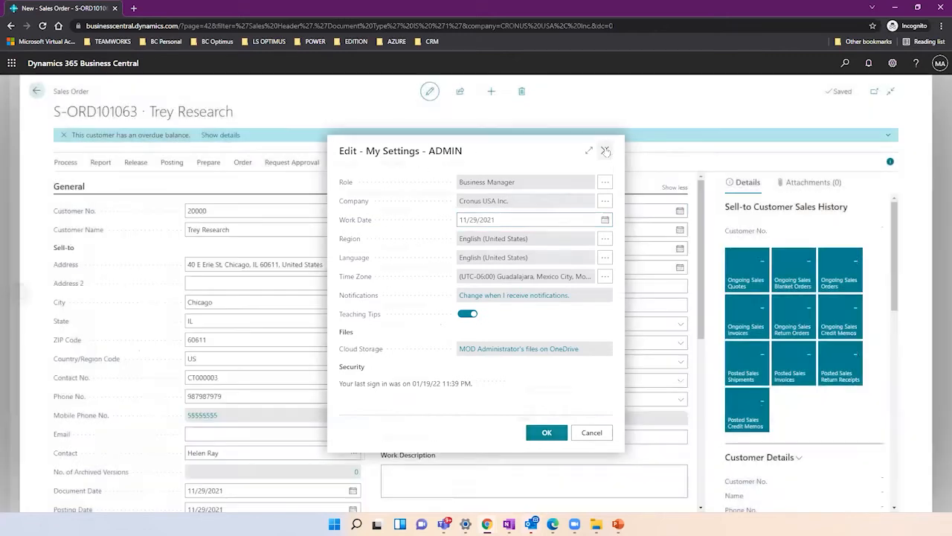
pyautogui.click(552, 212)
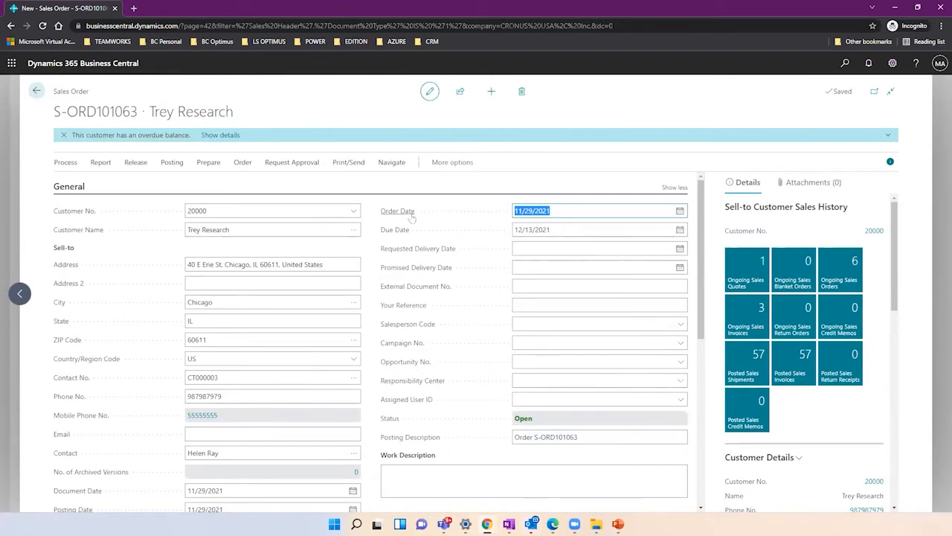
# Add a line for 50 of item 1900-S PARIS Guest Chair, black, at location MAIN.
pyautogui.moveTo(412, 217)
pyautogui.moveTo(700, 255); pyautogui.dragTo(701, 339)
pyautogui.click(165, 418)
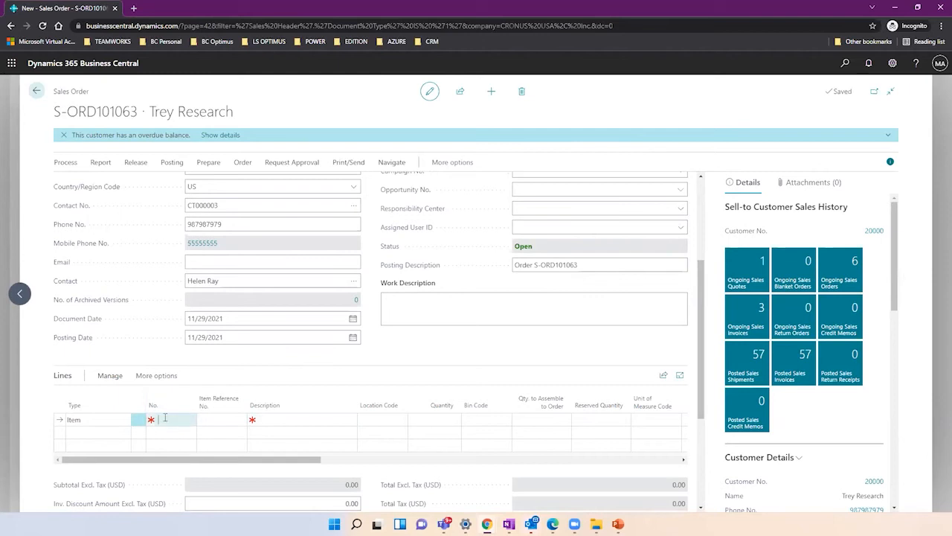
pyautogui.write('190')
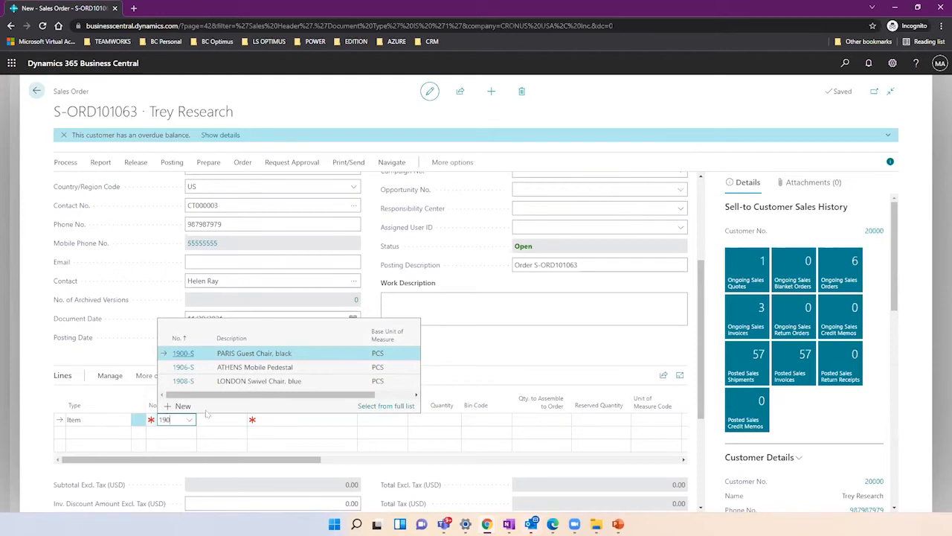
pyautogui.click(253, 351)
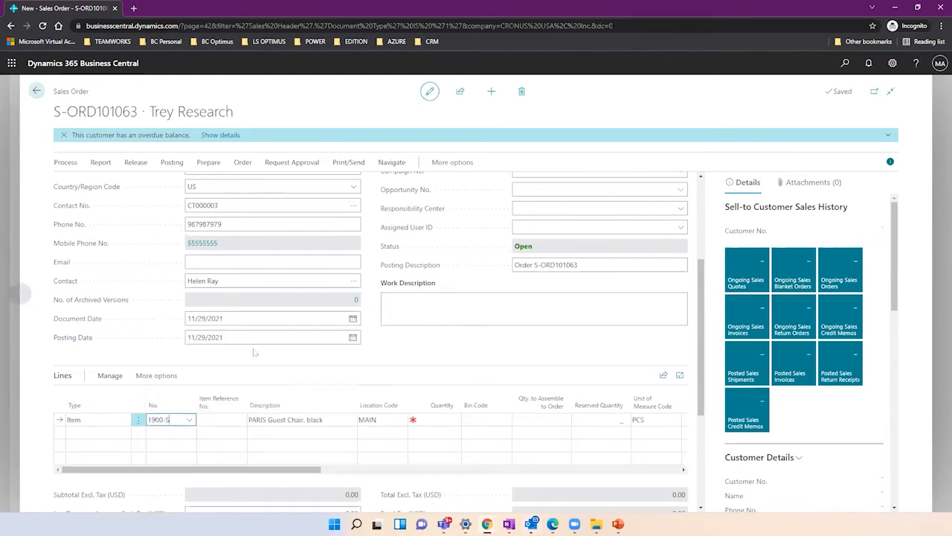
pyautogui.click(381, 420)
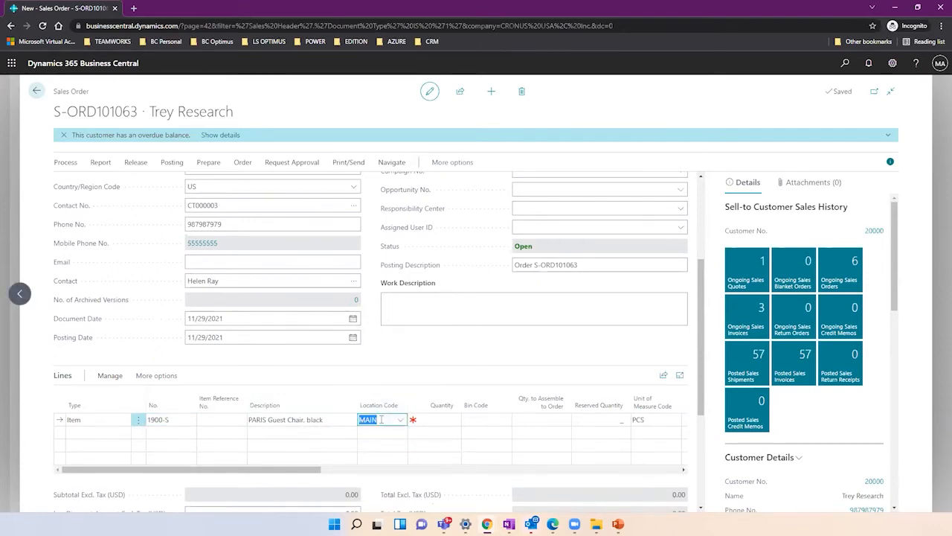
pyautogui.click(427, 418)
pyautogui.write('50')
pyautogui.press('Tab')
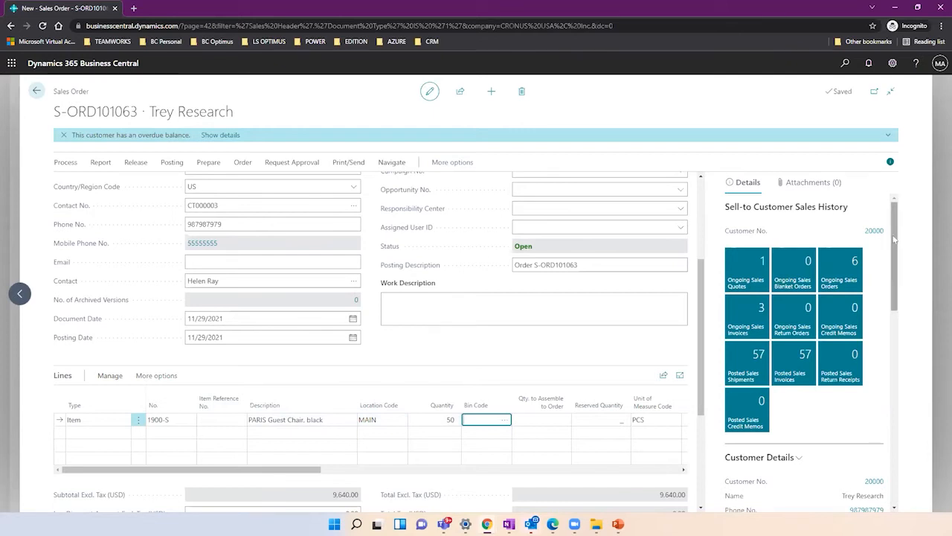
# Check the 1900-S line's shipment date 11/29/2021 and available inventory 1,219, then drill into availability 1,164.
pyautogui.moveTo(895, 239); pyautogui.dragTo(912, 431)
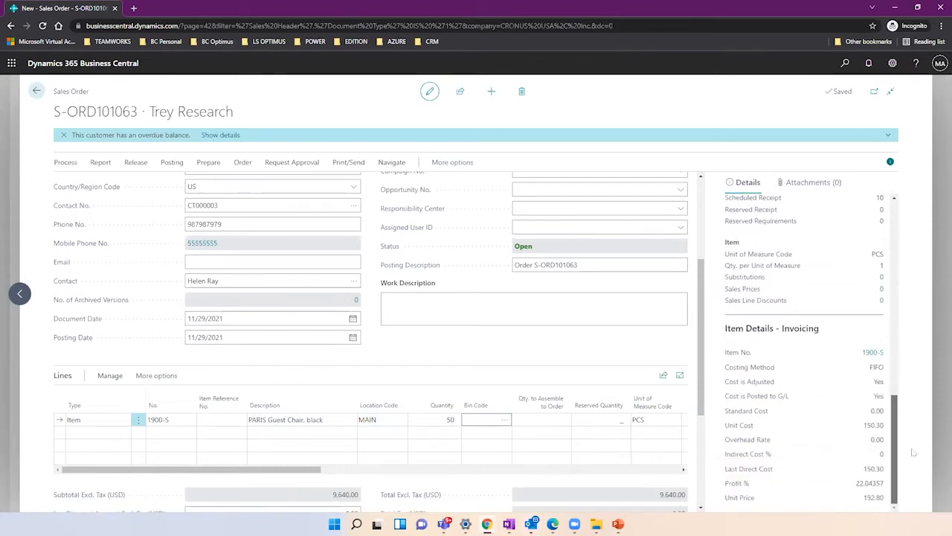
pyautogui.moveTo(913, 452); pyautogui.dragTo(902, 378)
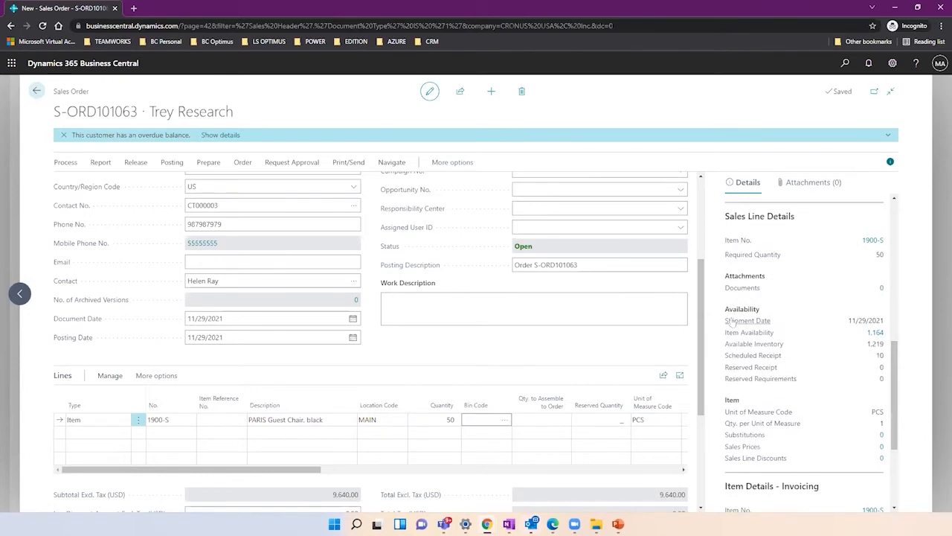
pyautogui.moveTo(725, 304); pyautogui.dragTo(766, 309)
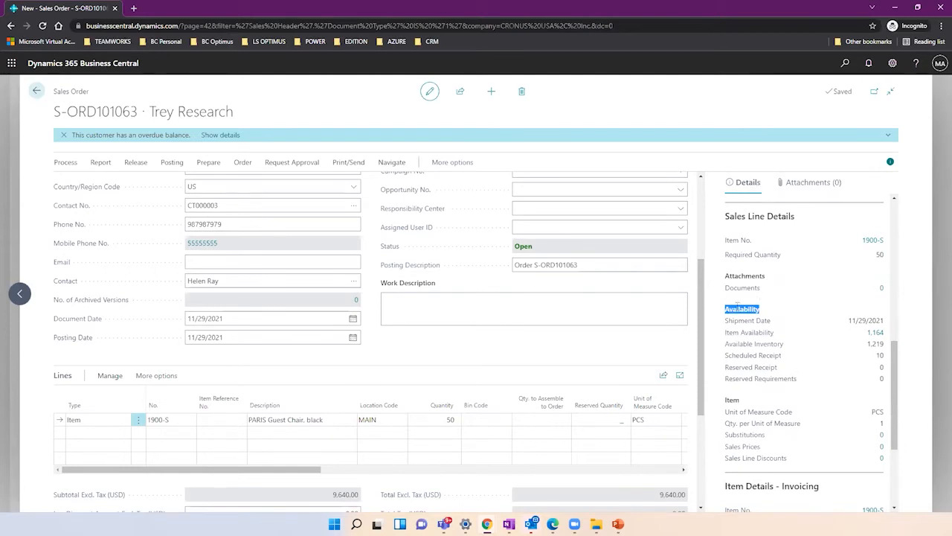
pyautogui.moveTo(753, 325)
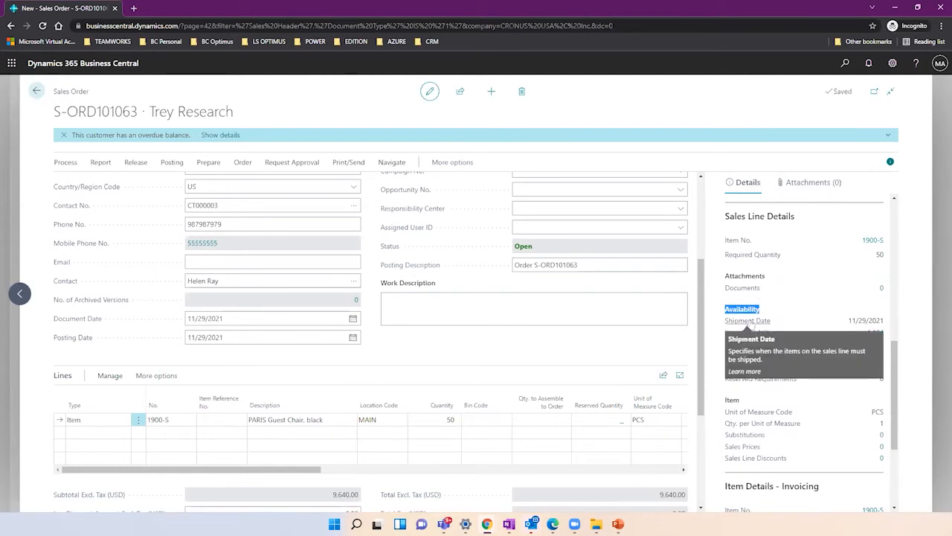
pyautogui.click(853, 321)
pyautogui.moveTo(853, 320); pyautogui.dragTo(890, 320)
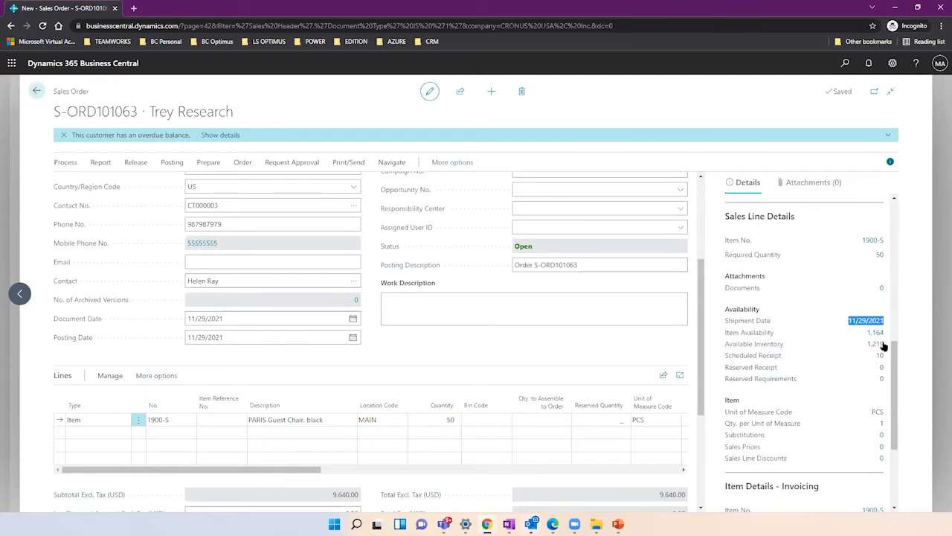
pyautogui.moveTo(868, 348); pyautogui.dragTo(888, 348)
pyautogui.moveTo(778, 348)
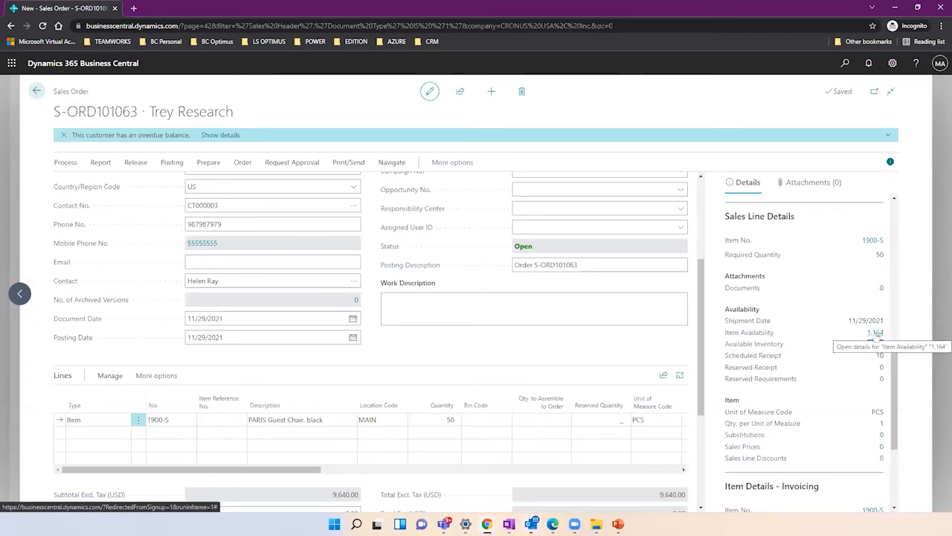
pyautogui.click(876, 334)
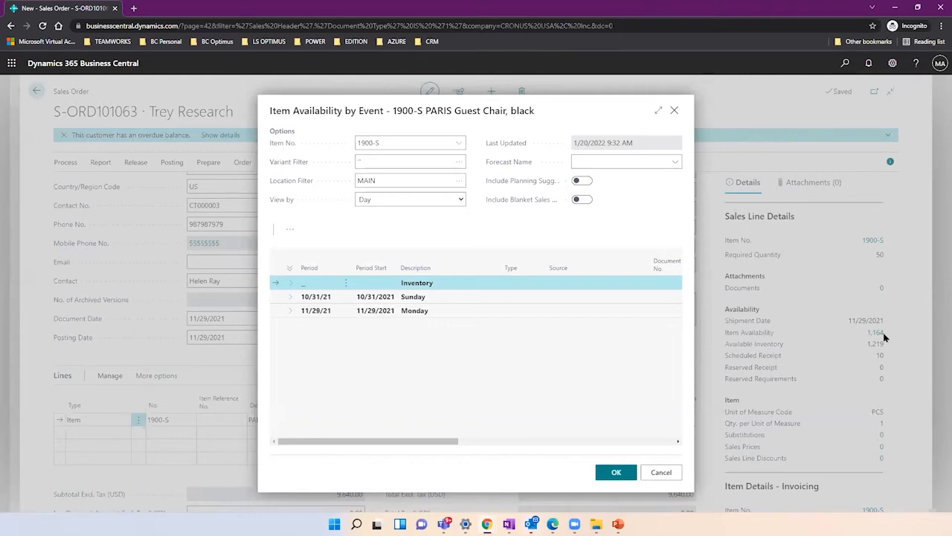
# Expand the 10/31/21 and 11/29/21 events, maximize the window and widen the Document No. column.
pyautogui.click(291, 298)
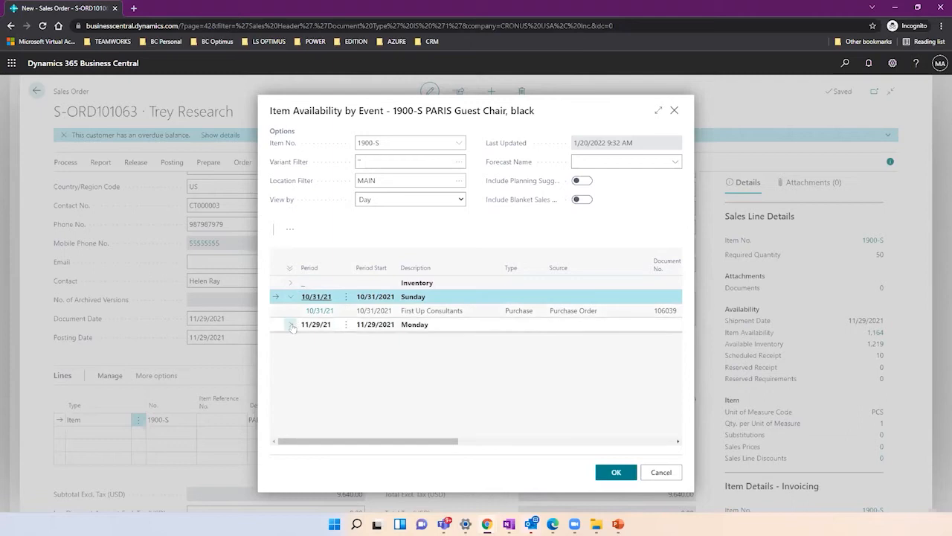
pyautogui.click(291, 326)
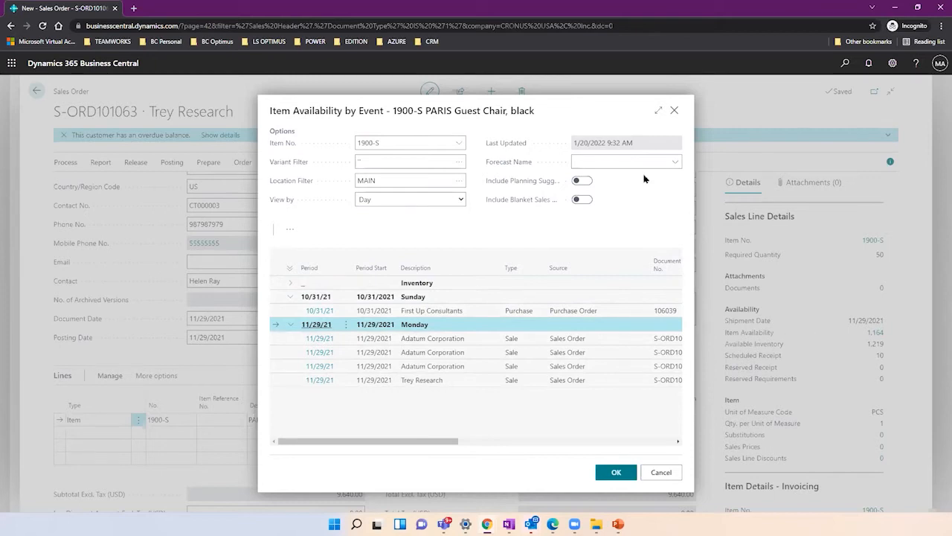
pyautogui.click(658, 111)
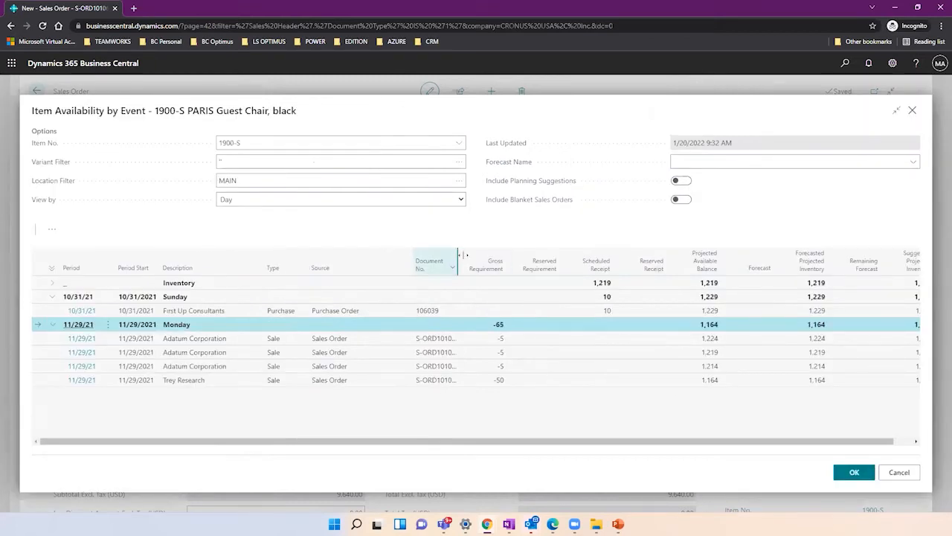
pyautogui.moveTo(459, 262); pyautogui.dragTo(485, 260)
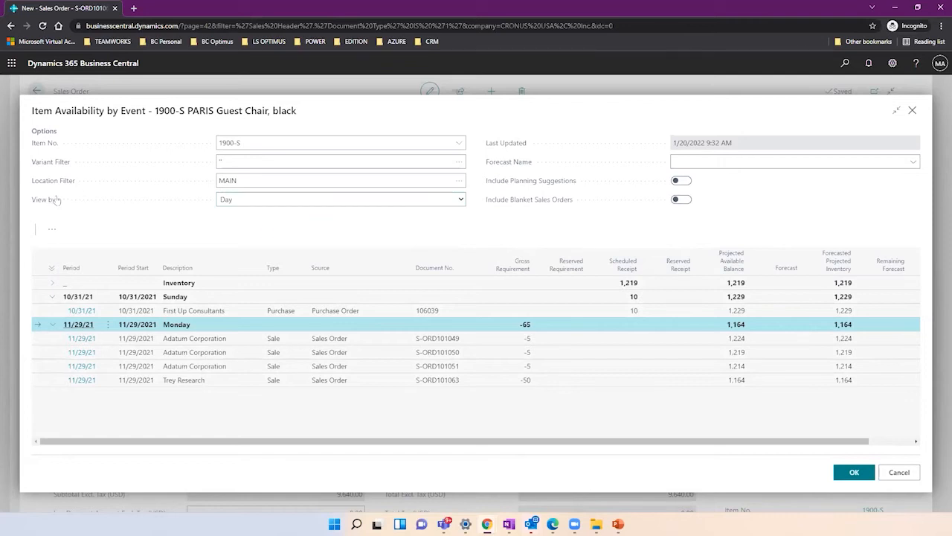
pyautogui.click(259, 201)
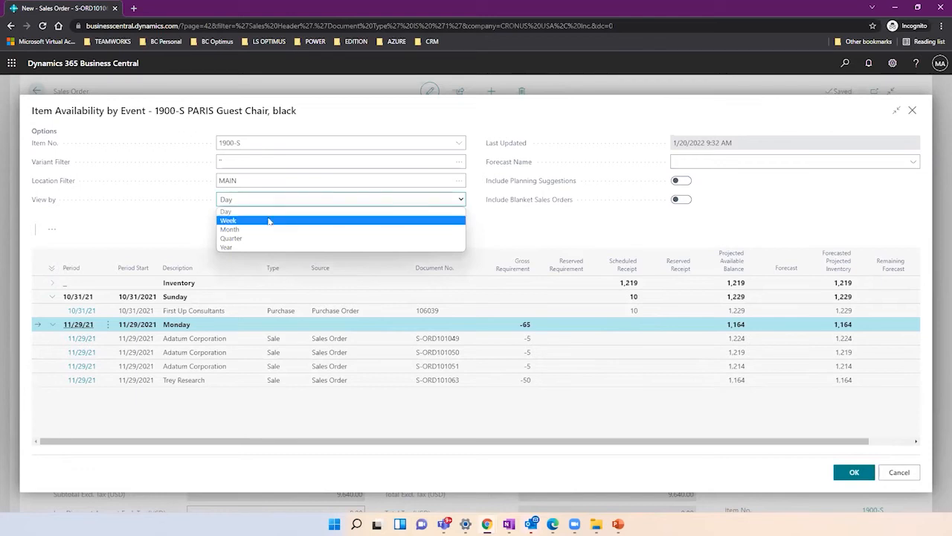
# View the chair's availability by week with Weeks 43 and 48 expanded, then cancel the window.
pyautogui.click(269, 221)
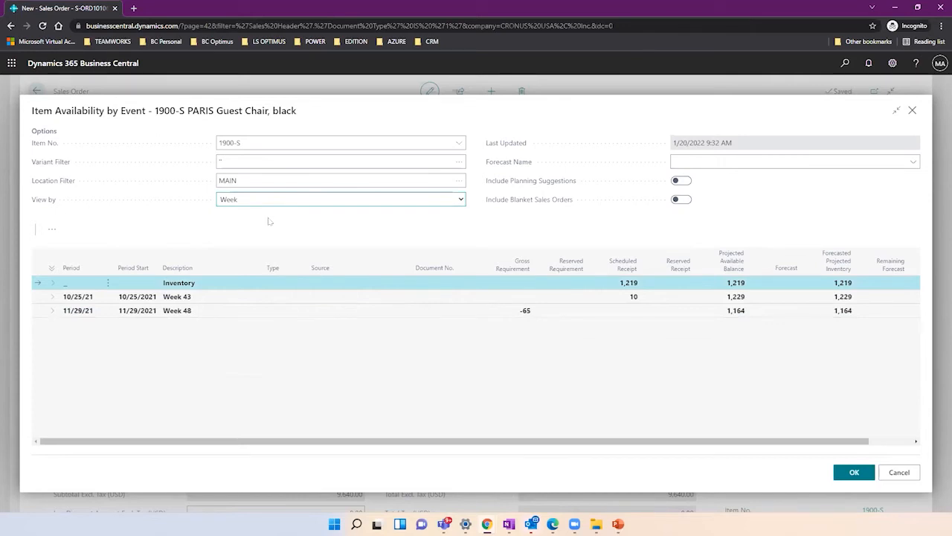
pyautogui.click(53, 297)
pyautogui.click(53, 325)
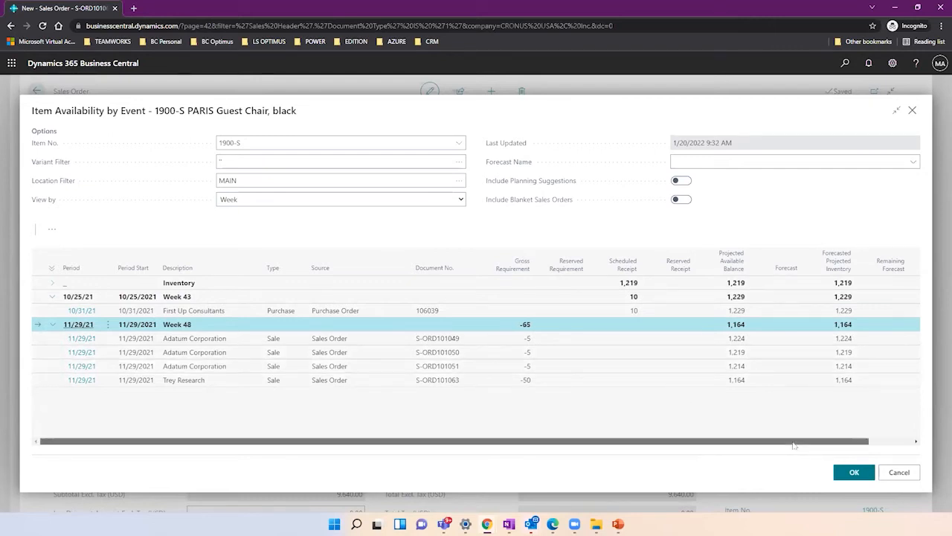
pyautogui.hscroll(3, 855, 446)
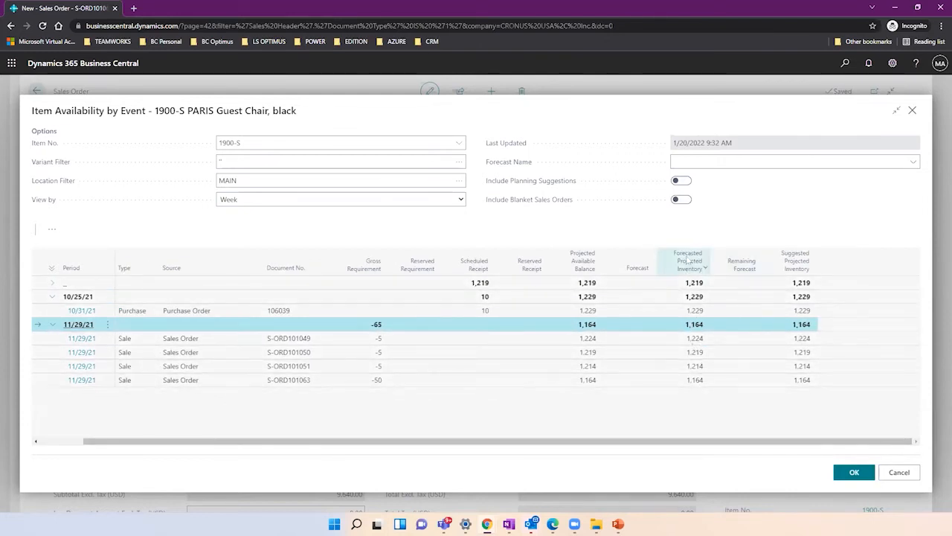
pyautogui.moveTo(691, 268)
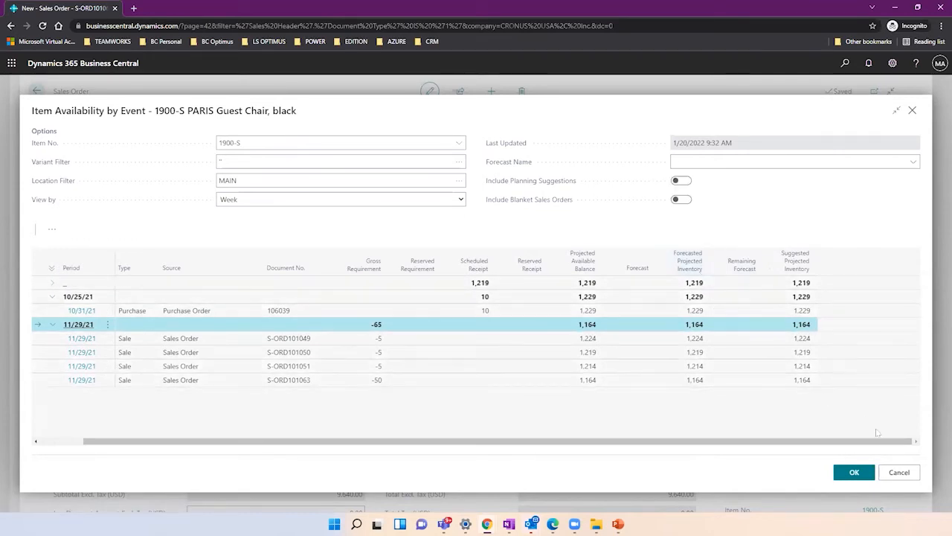
pyautogui.click(898, 473)
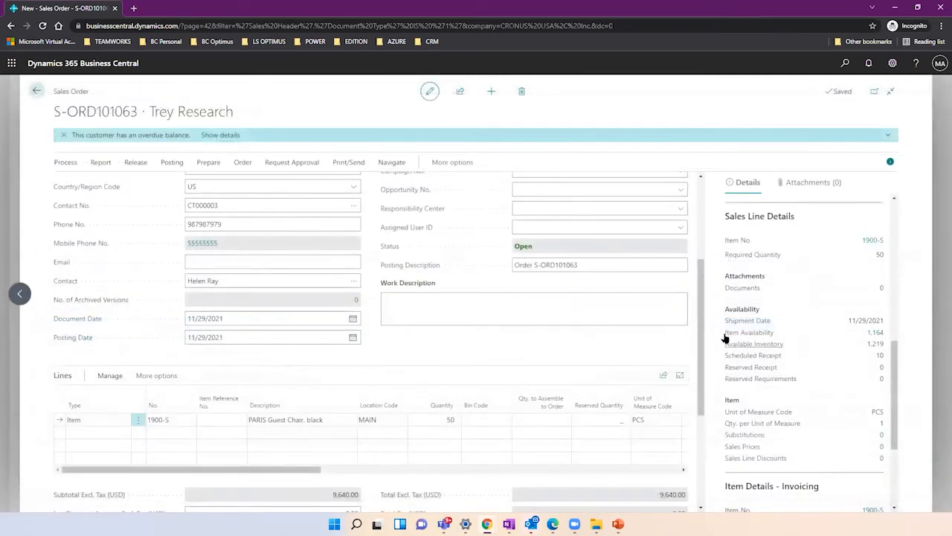
pyautogui.moveTo(702, 332); pyautogui.dragTo(695, 228)
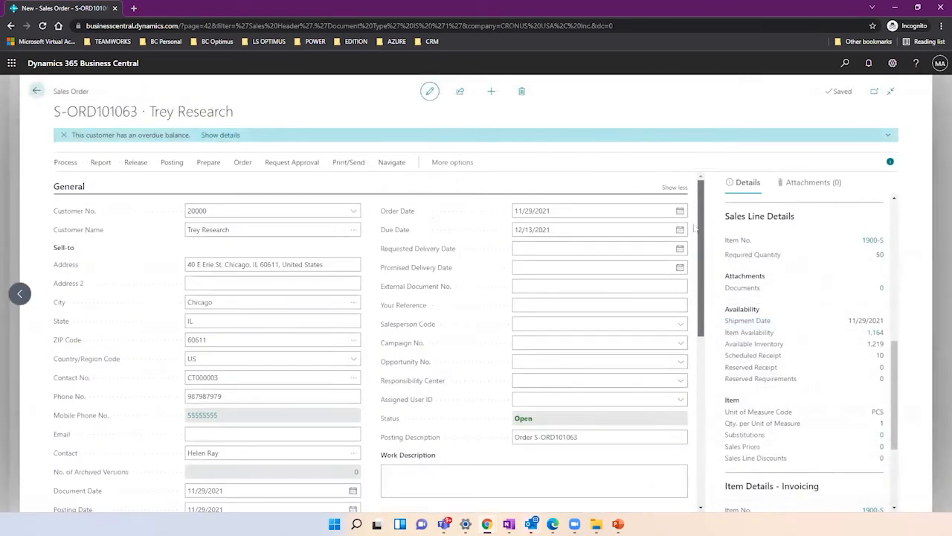
pyautogui.click(547, 213)
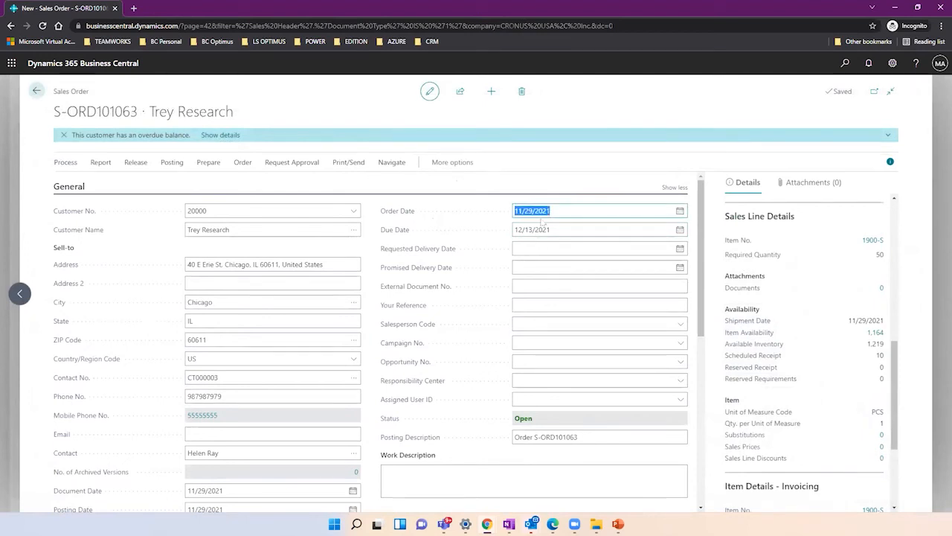
pyautogui.moveTo(699, 251); pyautogui.dragTo(708, 355)
pyautogui.moveTo(304, 428); pyautogui.dragTo(617, 400)
pyautogui.hscroll(3, 646, 401)
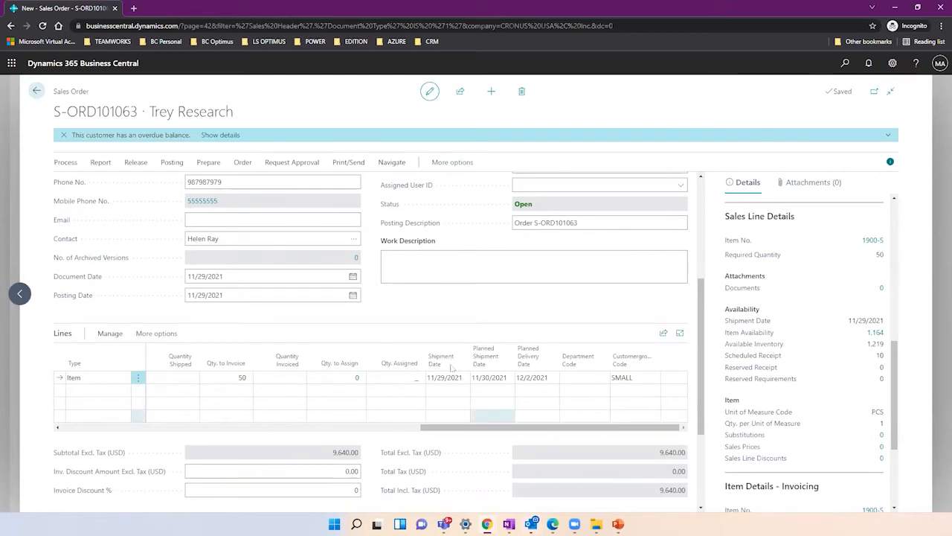
pyautogui.click(443, 377)
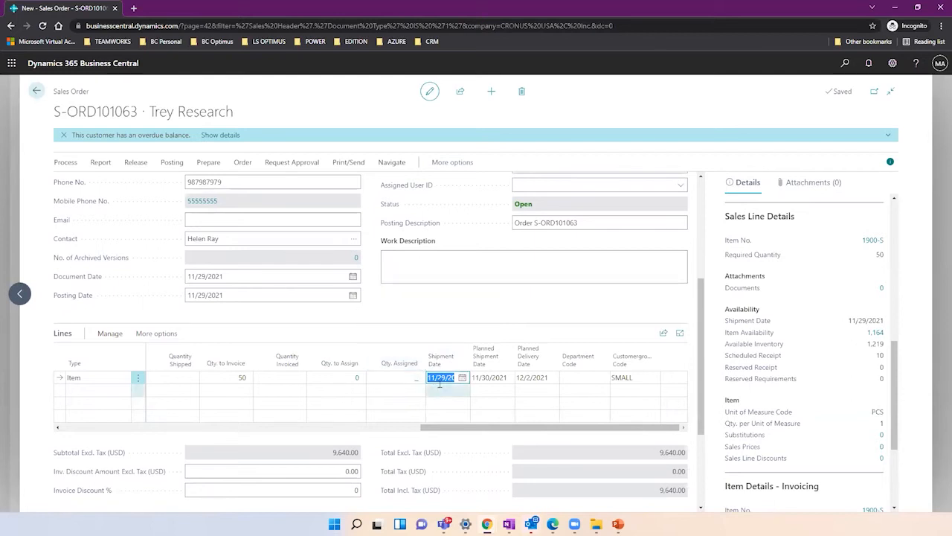
pyautogui.moveTo(430, 422); pyautogui.dragTo(92, 413)
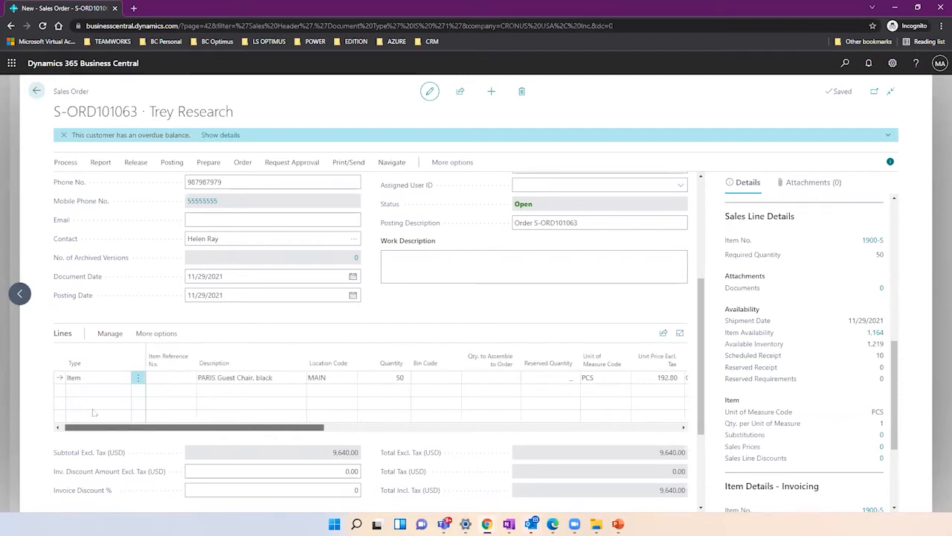
pyautogui.click(315, 377)
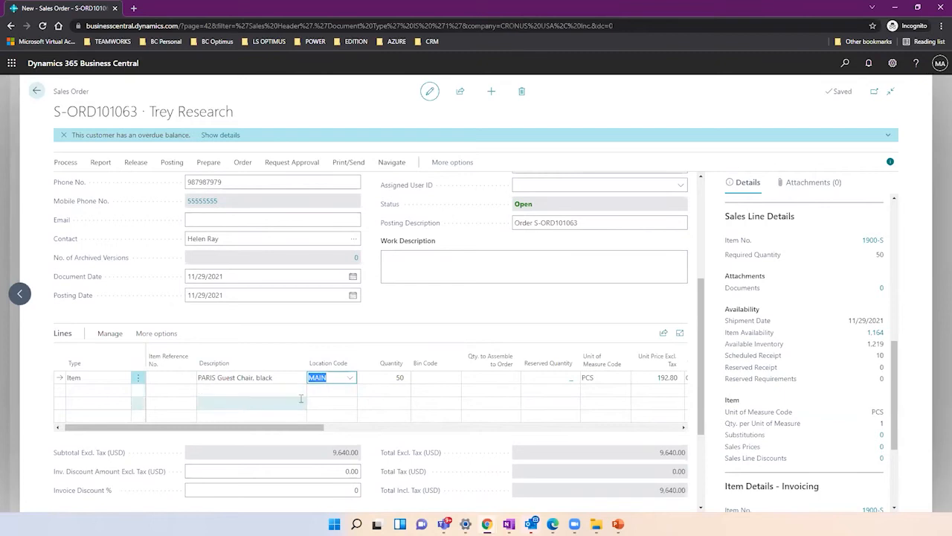
pyautogui.moveTo(297, 427); pyautogui.dragTo(593, 383)
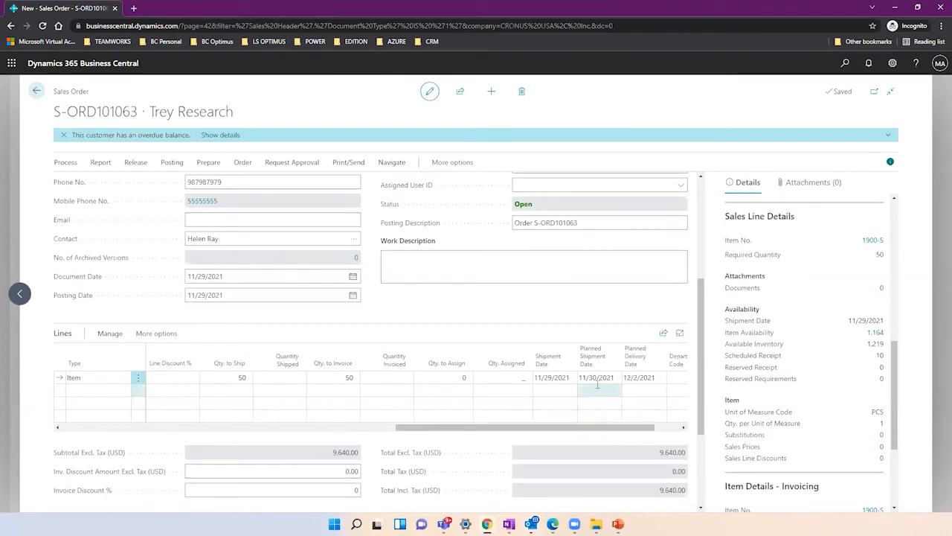
pyautogui.click(593, 378)
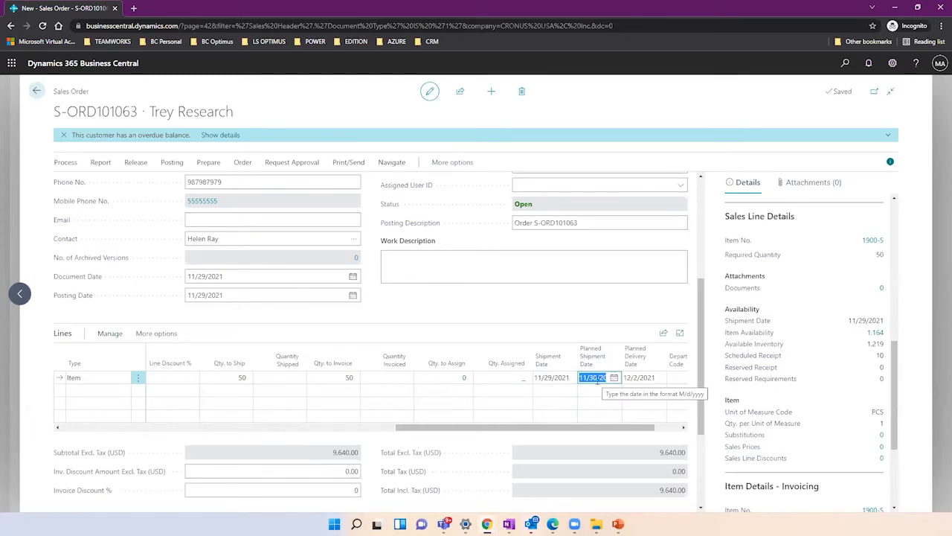
pyautogui.hotkey('shift', 'Tab')
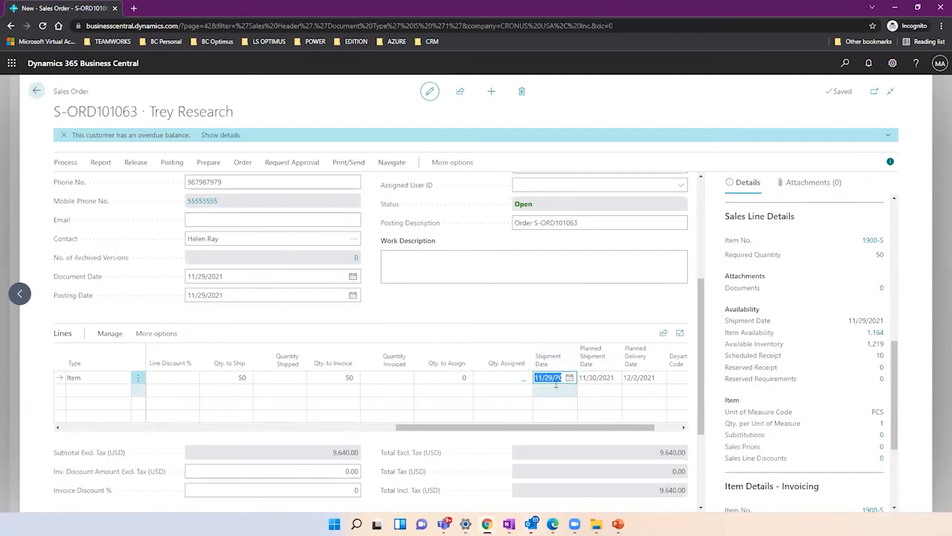
pyautogui.press('Tab')
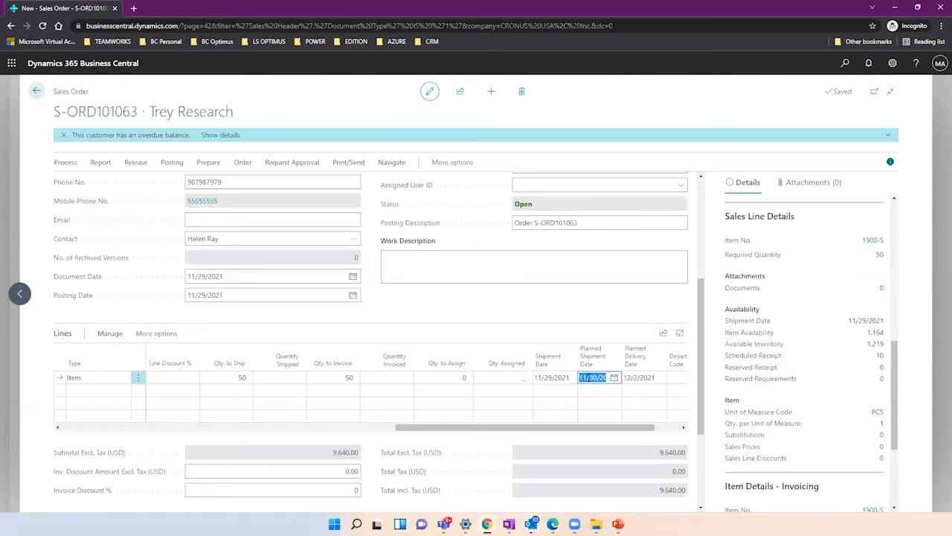
pyautogui.click(641, 377)
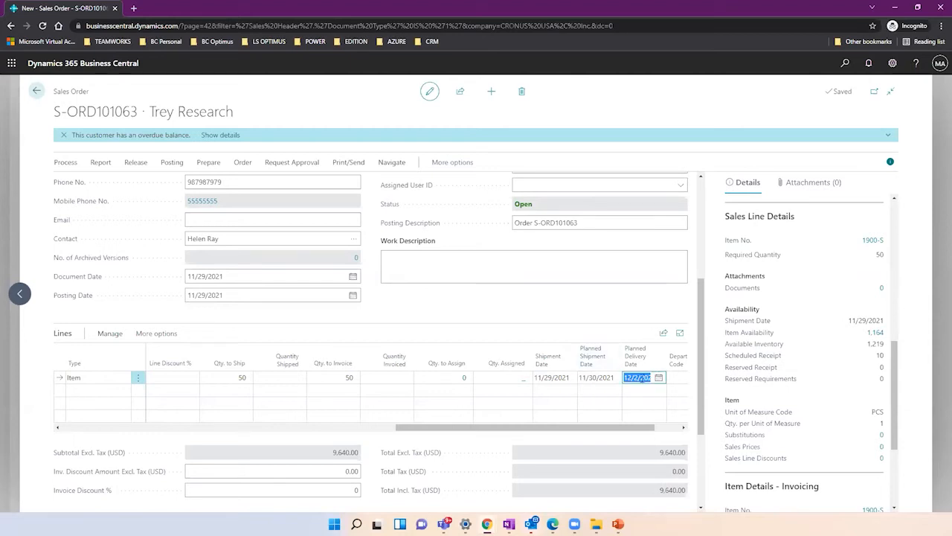
pyautogui.click(597, 377)
pyautogui.click(614, 377)
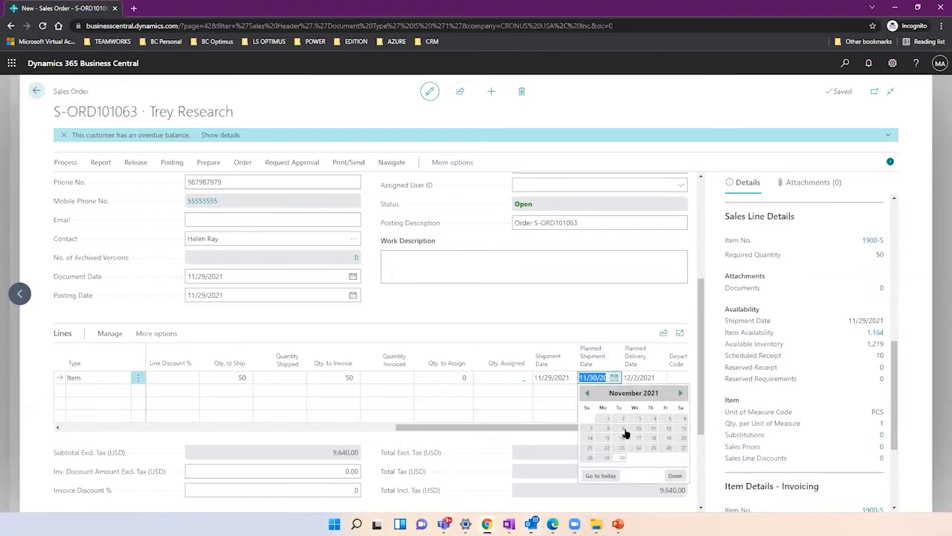
pyautogui.click(615, 326)
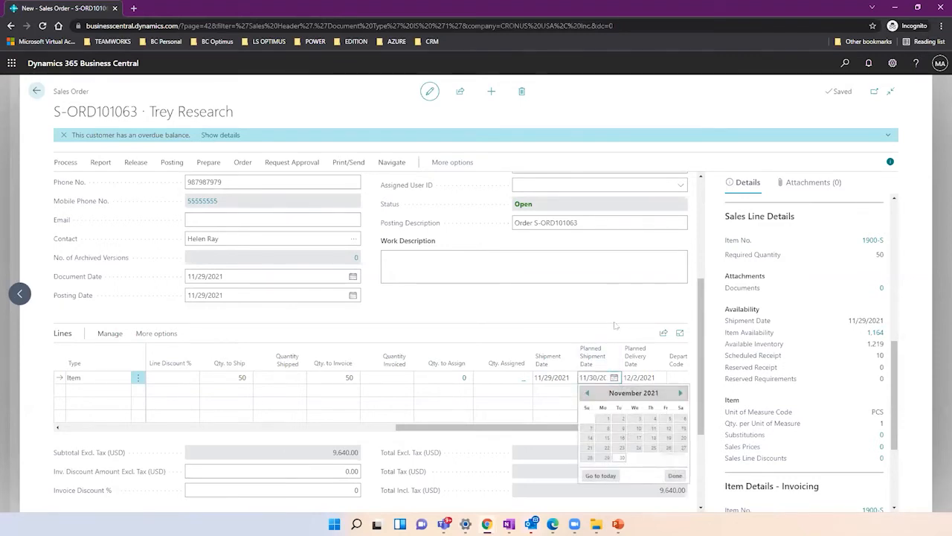
pyautogui.click(593, 373)
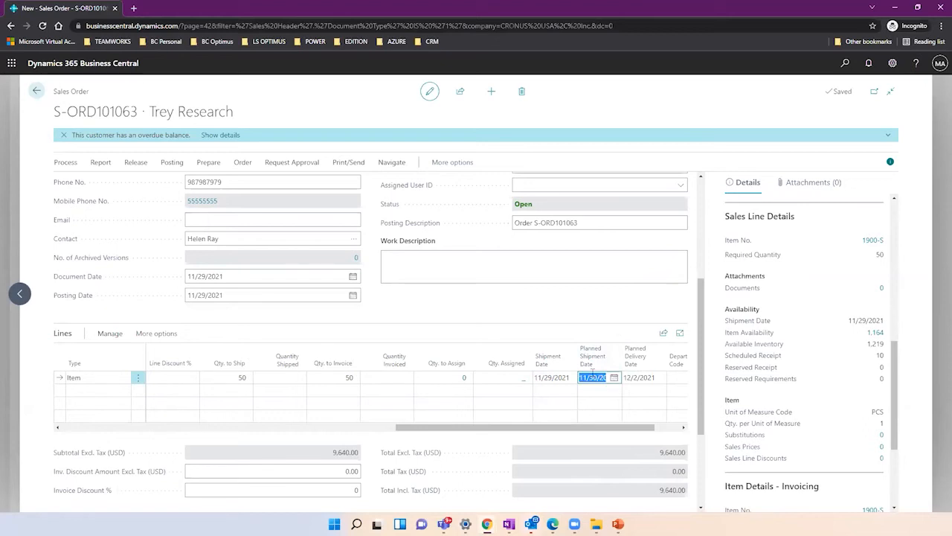
pyautogui.click(637, 376)
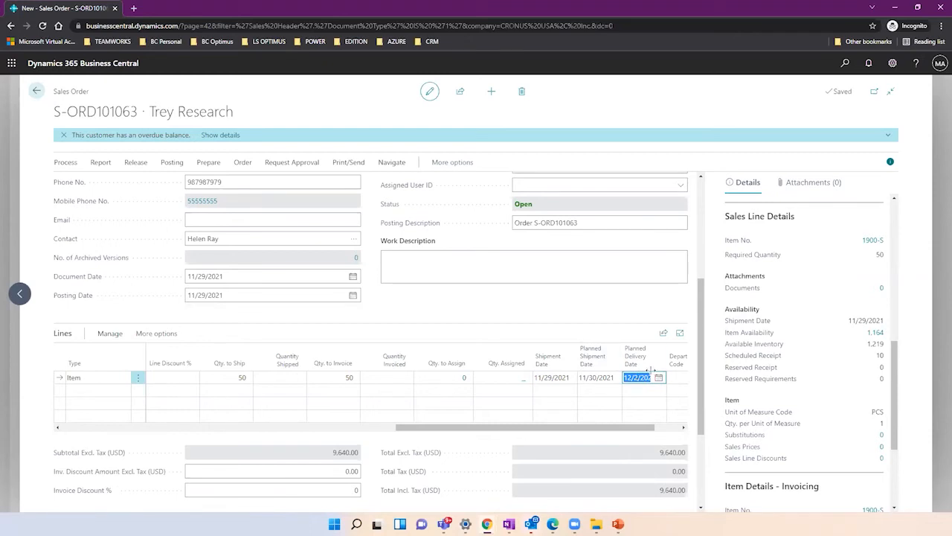
pyautogui.click(700, 318)
pyautogui.rightClick(700, 317)
pyautogui.press('Escape')
pyautogui.moveTo(701, 318); pyautogui.dragTo(698, 408)
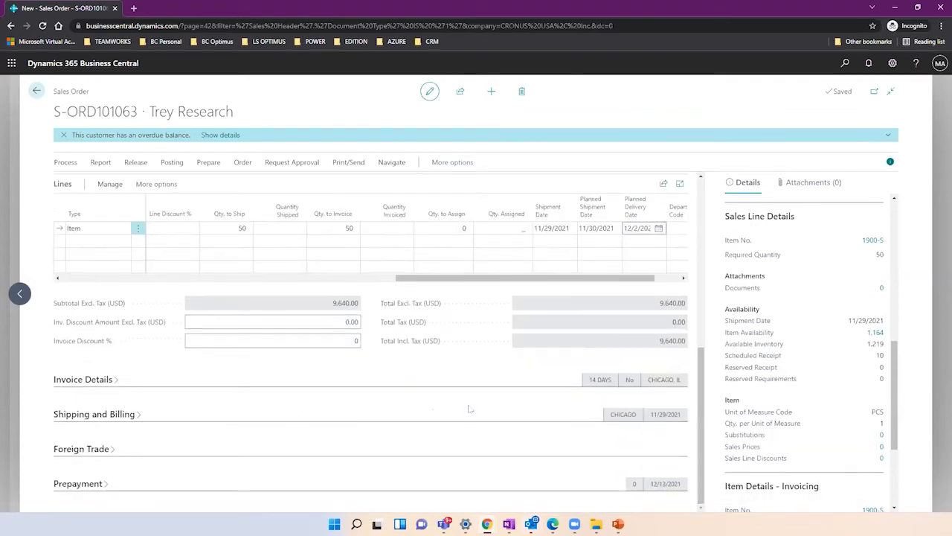
pyautogui.click(137, 419)
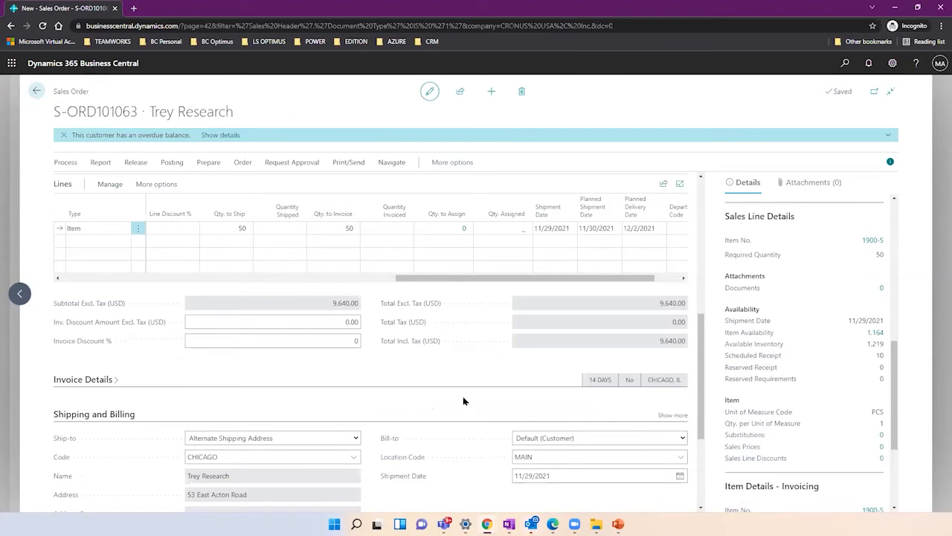
pyautogui.moveTo(699, 353); pyautogui.dragTo(697, 413)
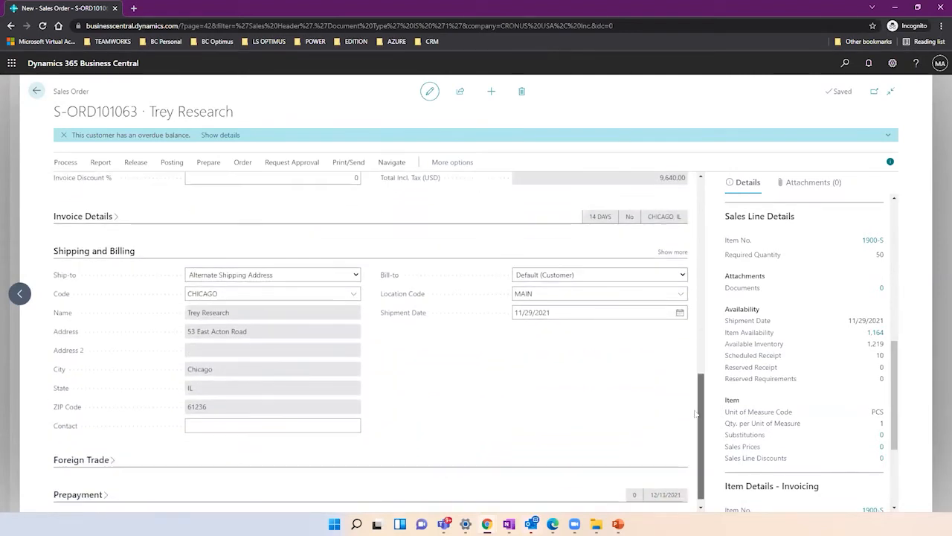
pyautogui.click(356, 275)
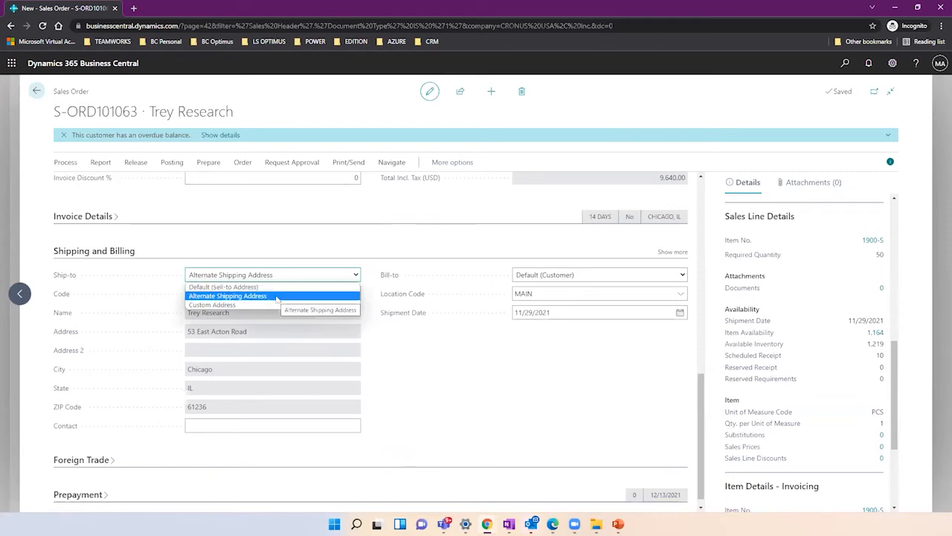
pyautogui.click(389, 353)
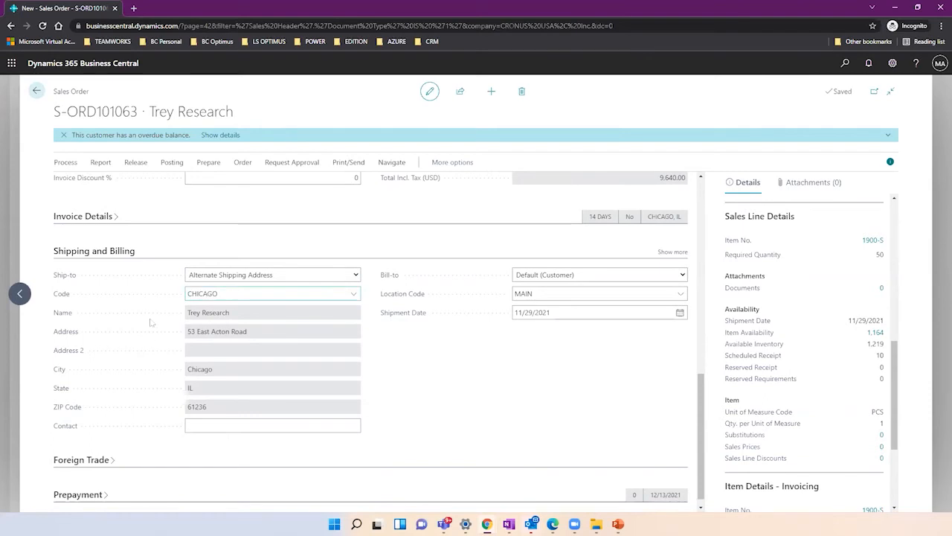
pyautogui.click(218, 295)
pyautogui.doubleClick(218, 294)
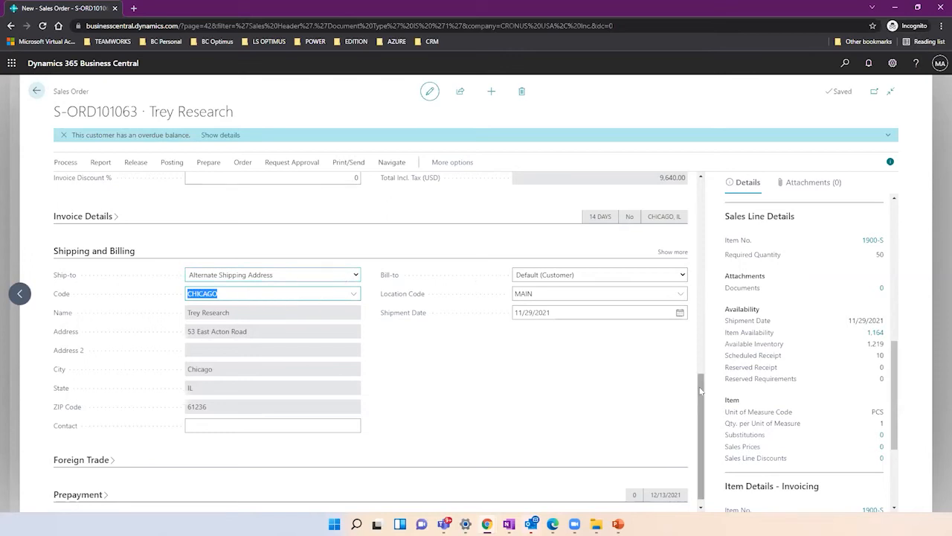
pyautogui.moveTo(700, 391); pyautogui.dragTo(681, 177)
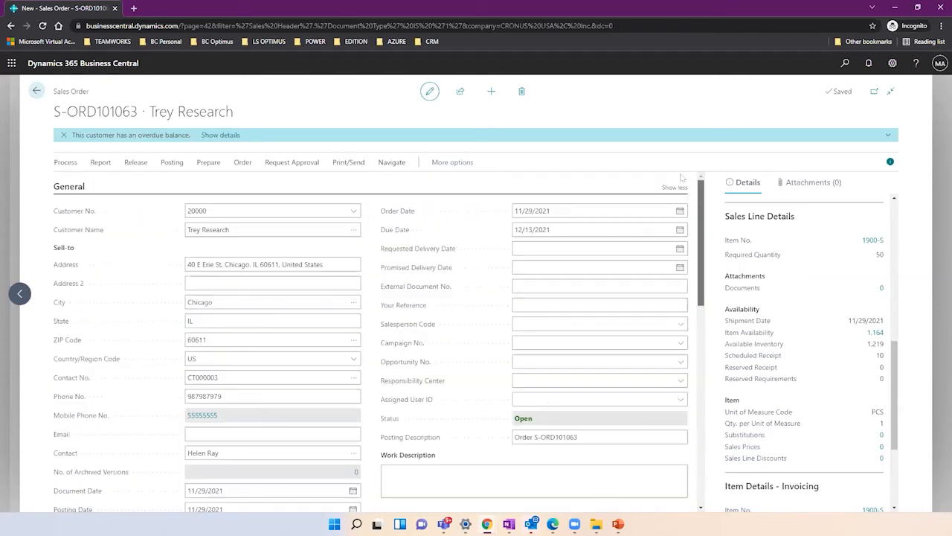
# Review the order's sell-to address and its CHICAGO alternate ship-to address.
pyautogui.click(344, 262)
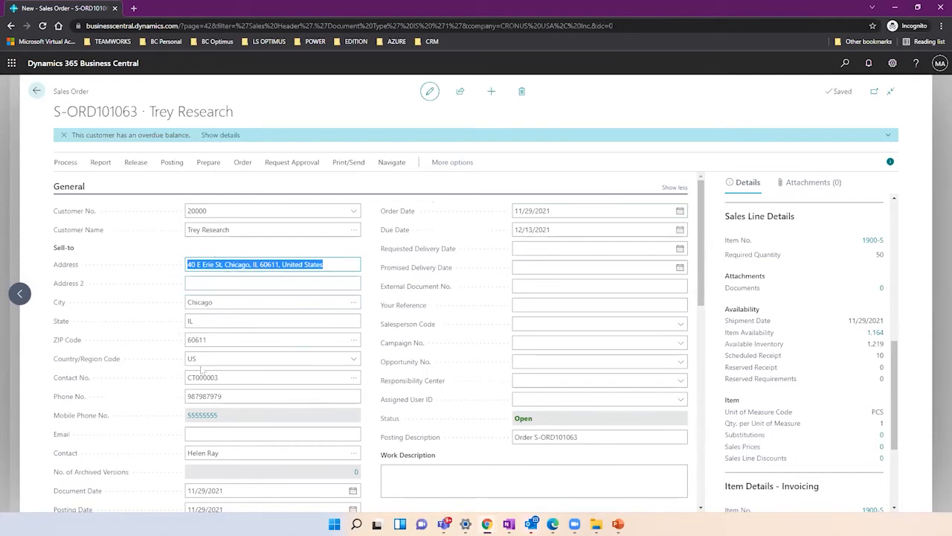
pyautogui.click(702, 301)
pyautogui.moveTo(699, 304); pyautogui.dragTo(691, 450)
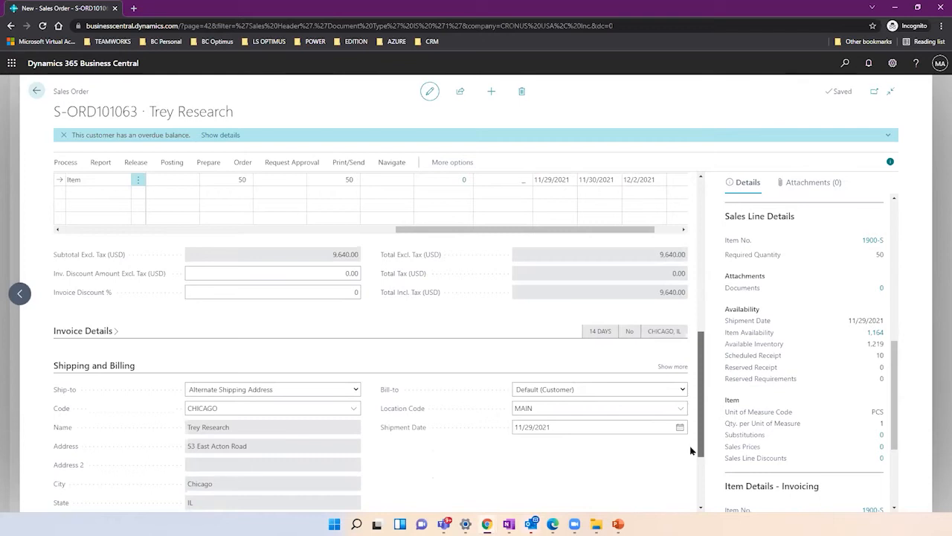
pyautogui.click(272, 408)
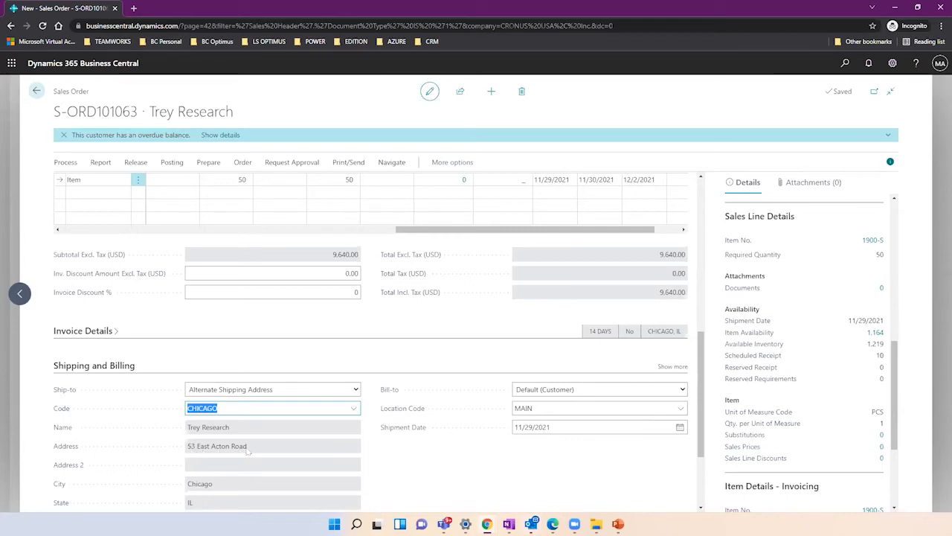
pyautogui.click(238, 447)
pyautogui.moveTo(701, 394); pyautogui.dragTo(702, 249)
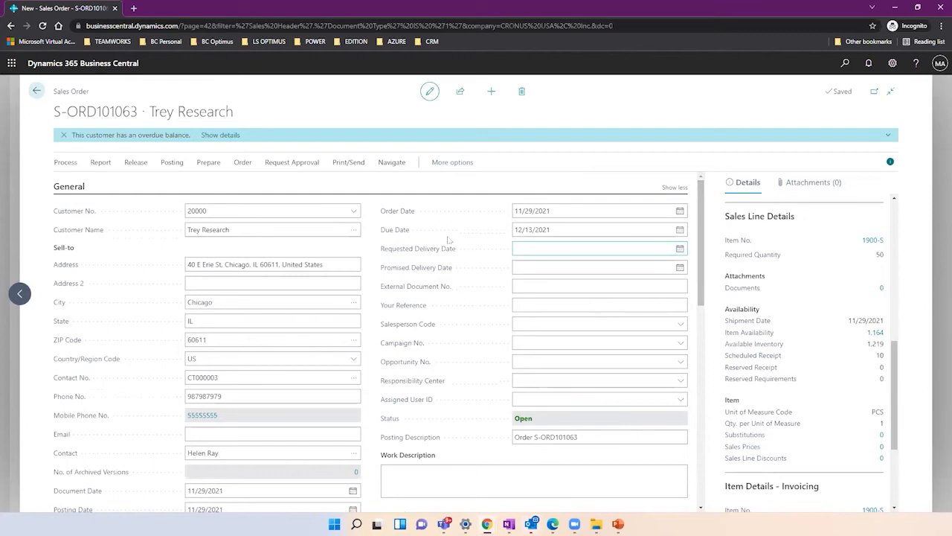
# Open the full Select - Customers list from the Customer No. lookup.
pyautogui.click(355, 212)
pyautogui.click(355, 212)
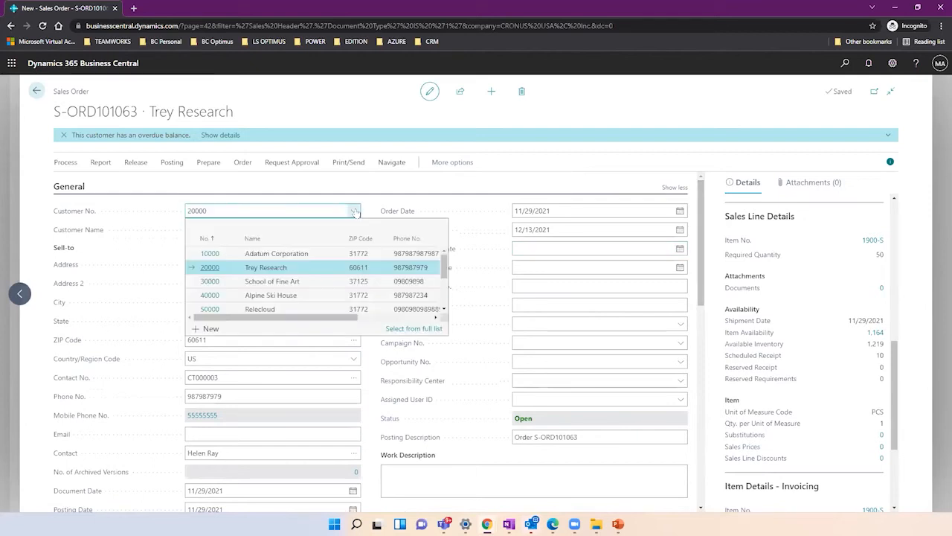
pyautogui.click(405, 328)
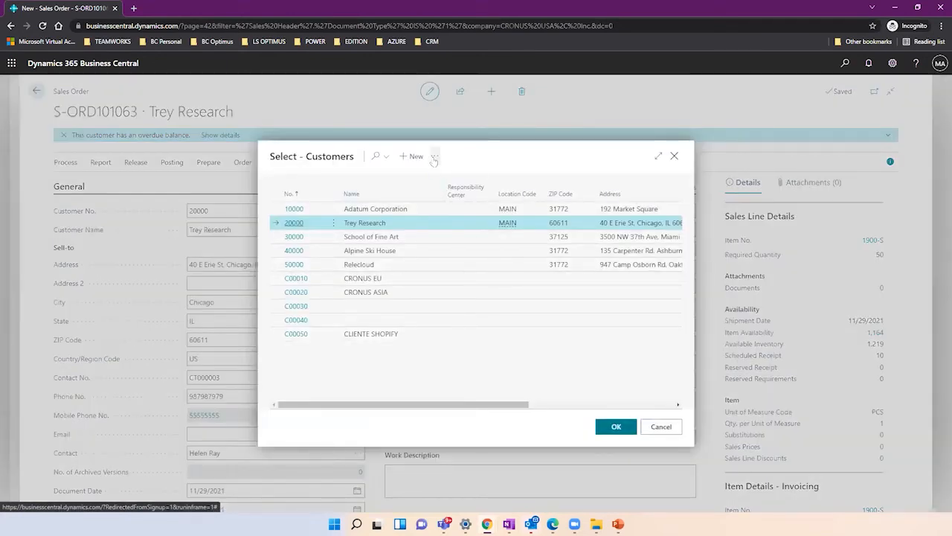
# Open Trey Research's customer card for editing from the customer list.
pyautogui.click(434, 158)
pyautogui.moveTo(476, 175)
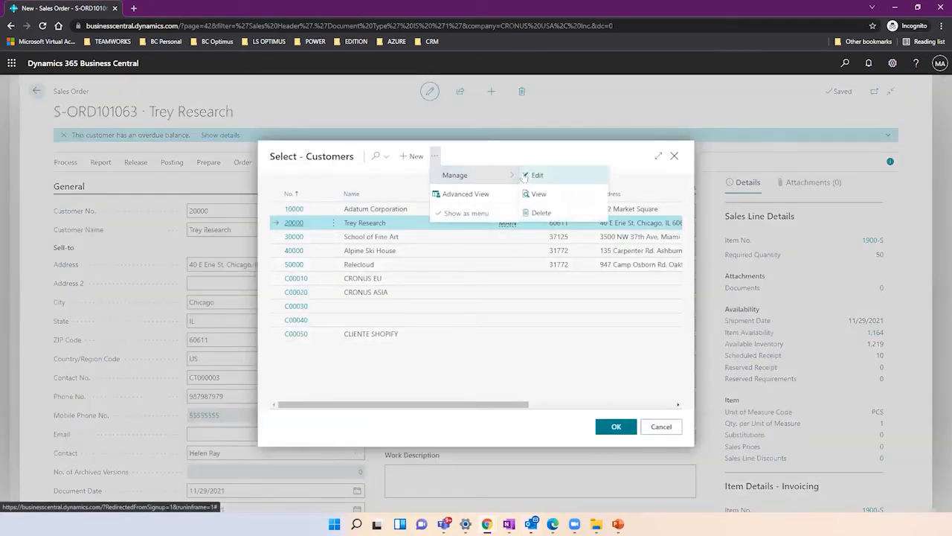
pyautogui.click(532, 176)
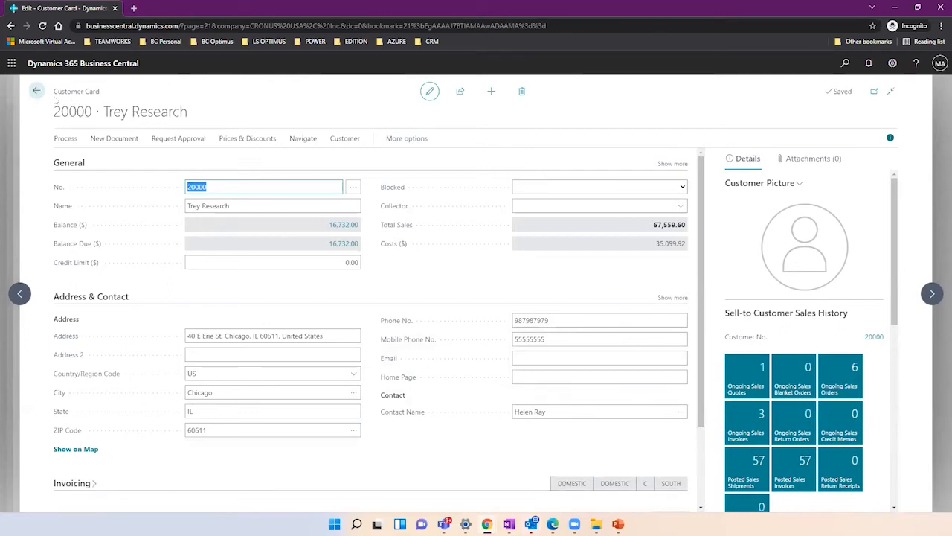
pyautogui.click(55, 95)
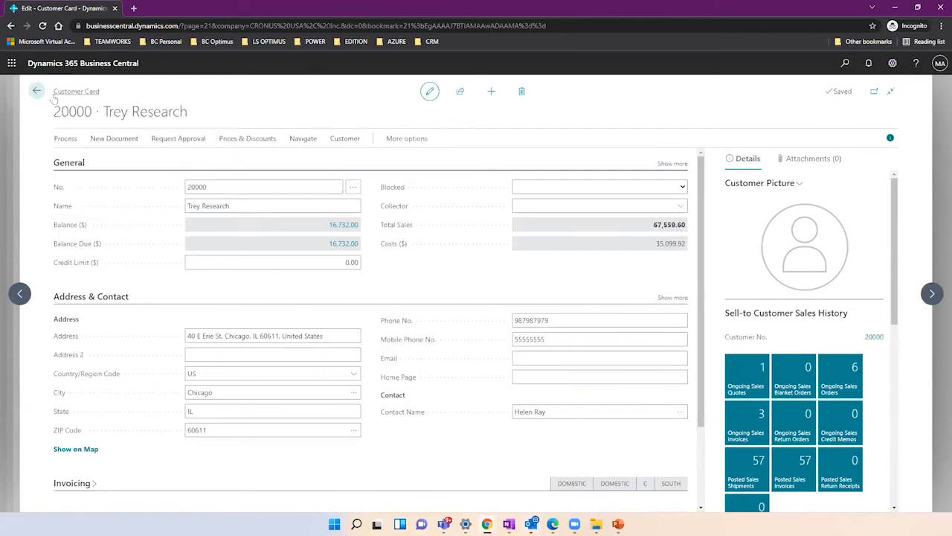
# Review the customer's name, main address, phone and mobile phone number.
pyautogui.click(236, 207)
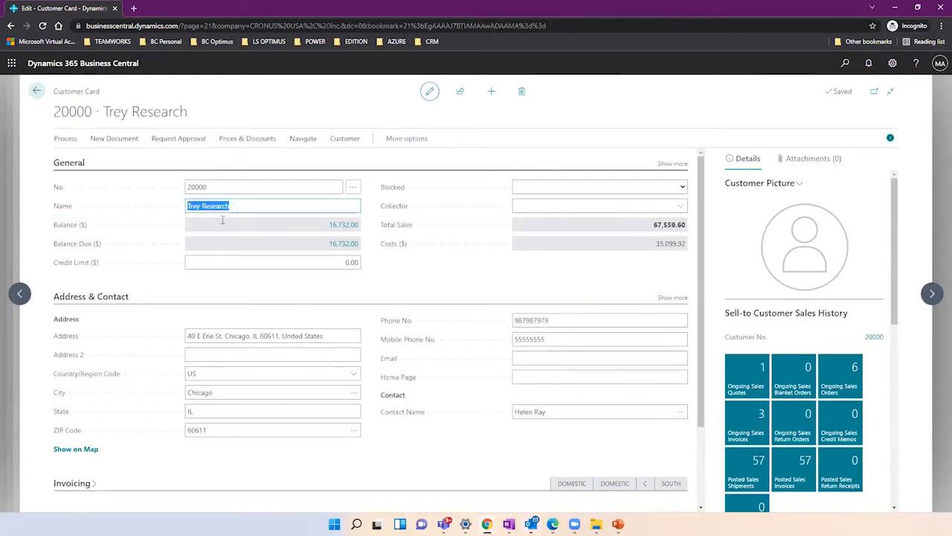
pyautogui.click(239, 333)
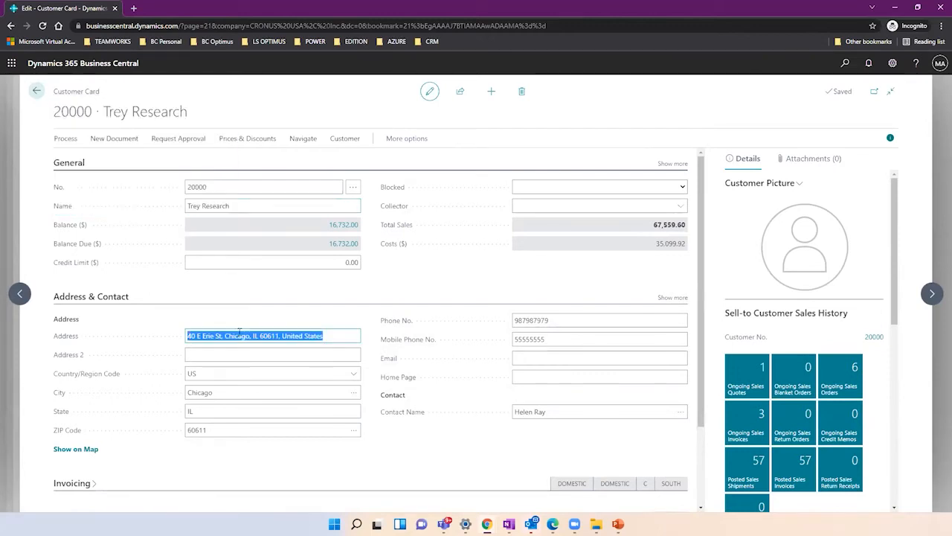
pyautogui.click(521, 320)
pyautogui.click(527, 342)
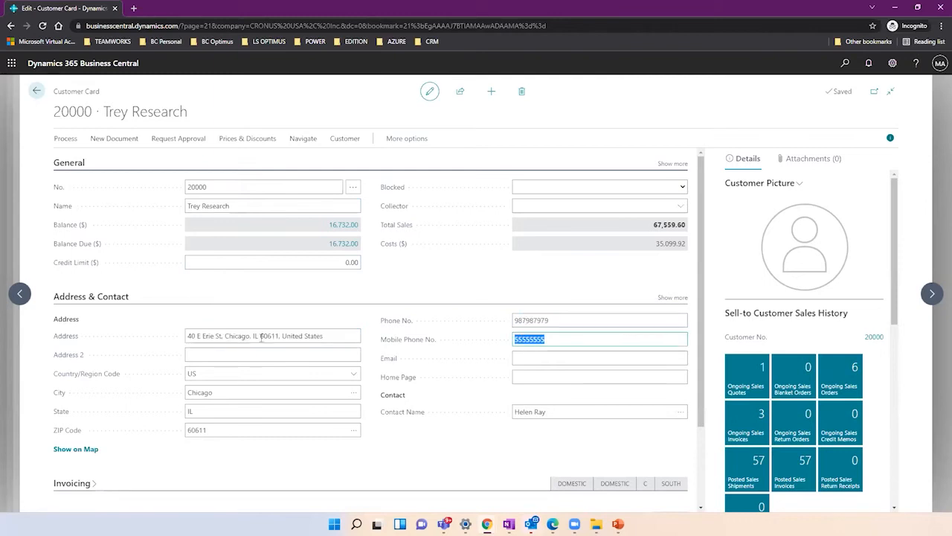
pyautogui.moveTo(699, 250); pyautogui.dragTo(700, 332)
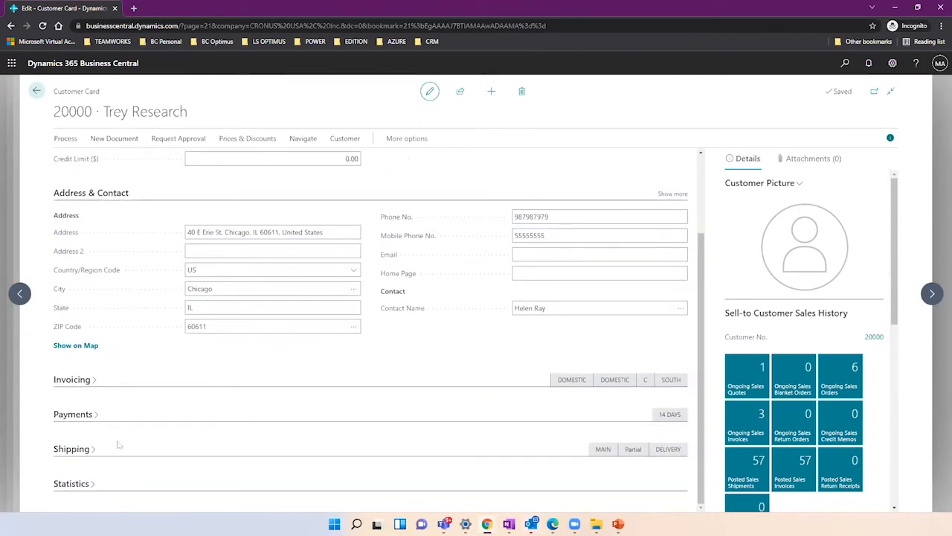
# Expand the Shipping FastTab showing ship-to code CHICAGO, location MAIN and DELIVERY method.
pyautogui.click(94, 454)
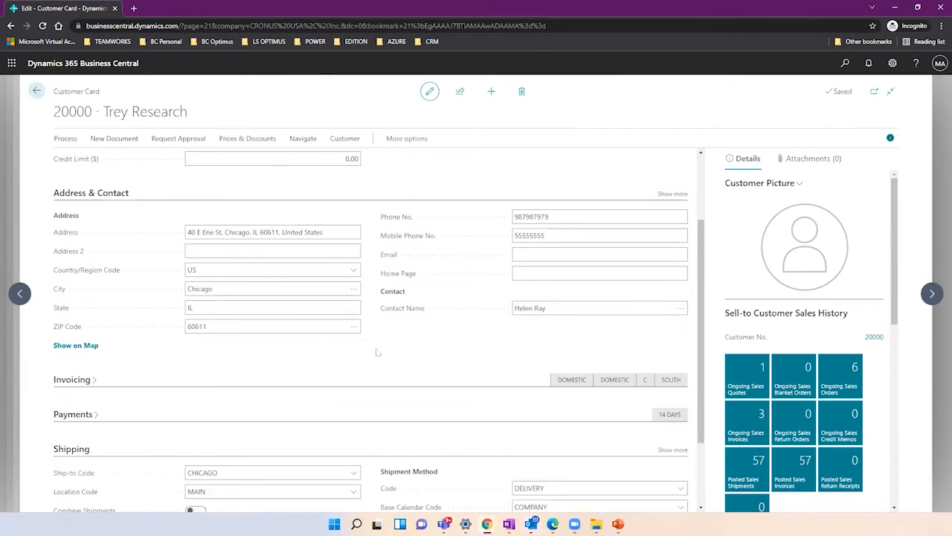
pyautogui.moveTo(703, 299); pyautogui.dragTo(702, 385)
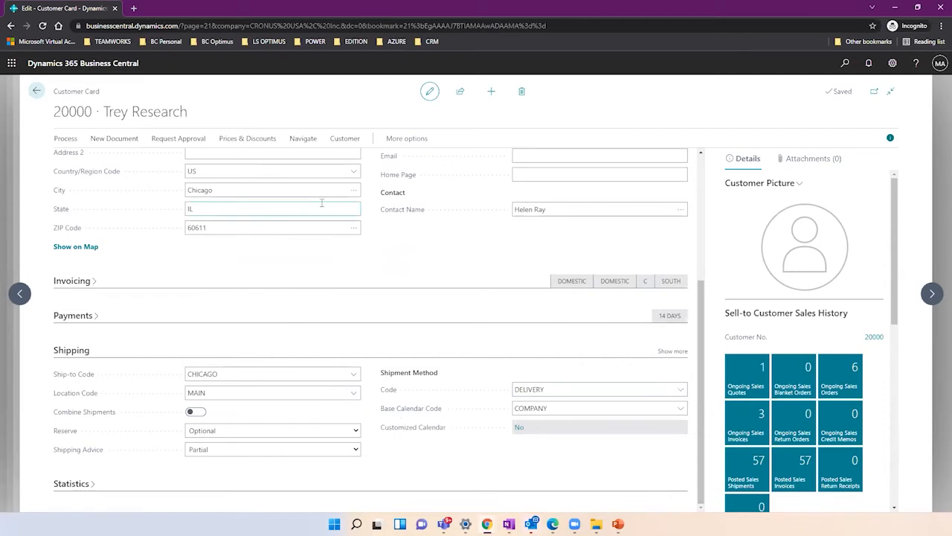
pyautogui.click(342, 140)
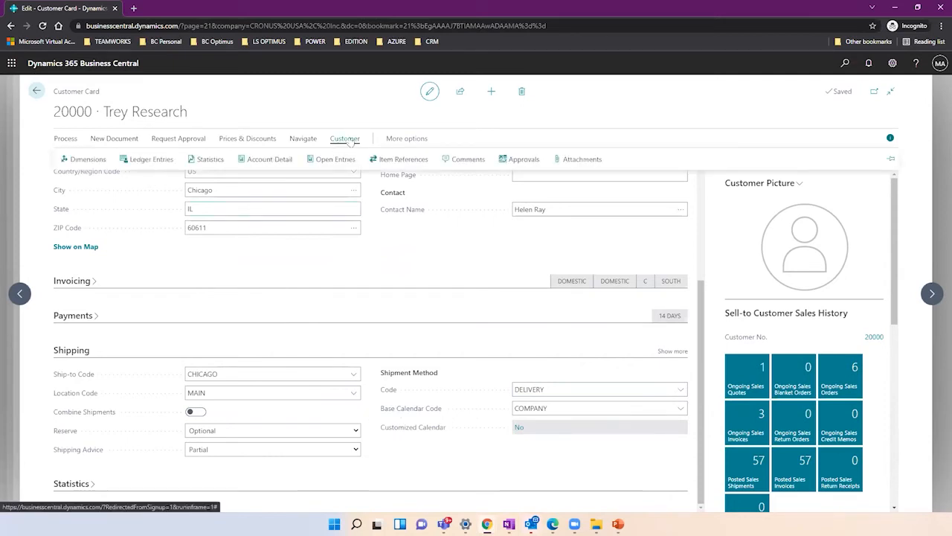
pyautogui.click(309, 140)
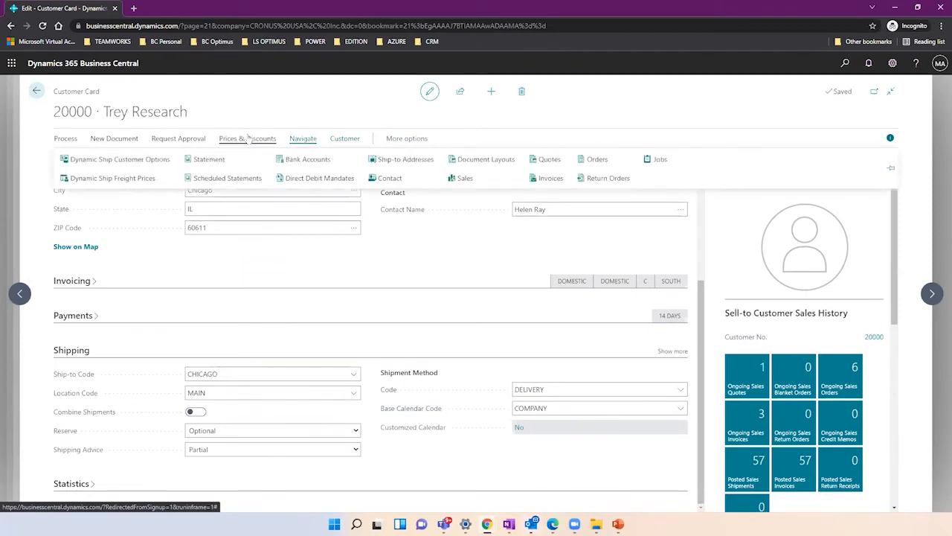
# Open Trey Research's CHICAGO ship-to address card for editing and review its street address.
pyautogui.click(400, 164)
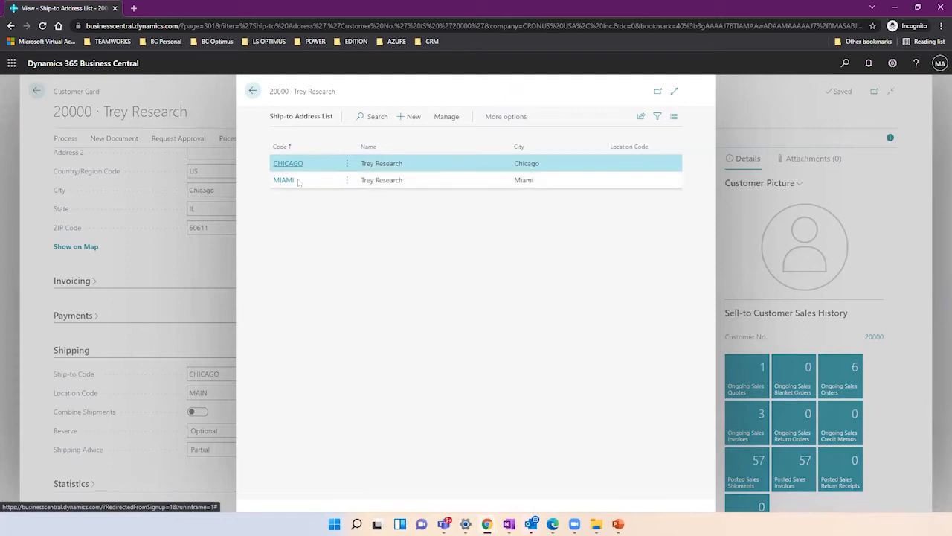
pyautogui.click(449, 119)
pyautogui.click(285, 139)
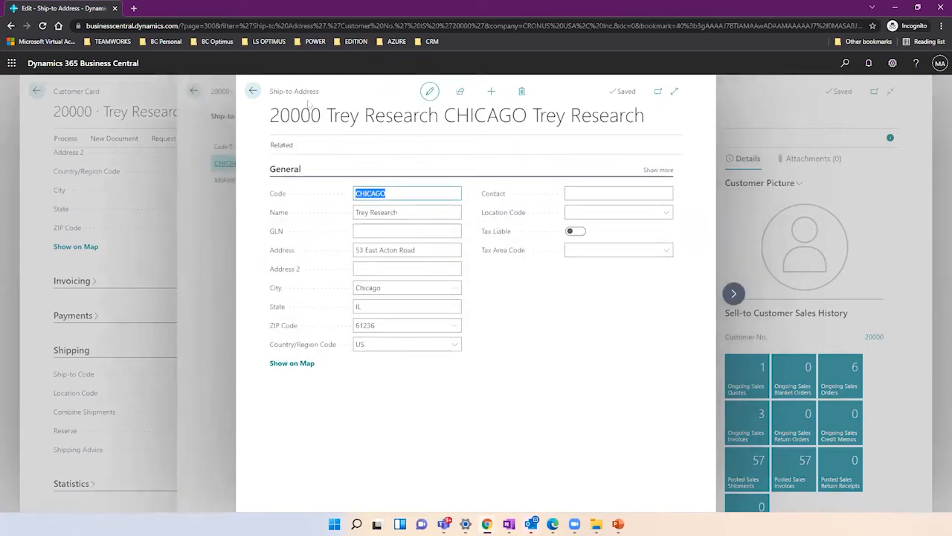
pyautogui.moveTo(270, 93); pyautogui.dragTo(332, 119)
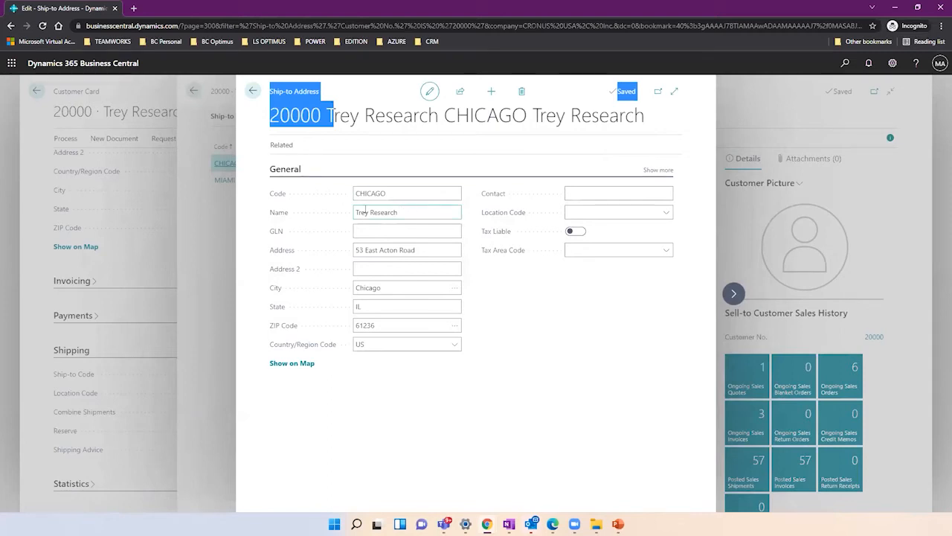
pyautogui.click(396, 253)
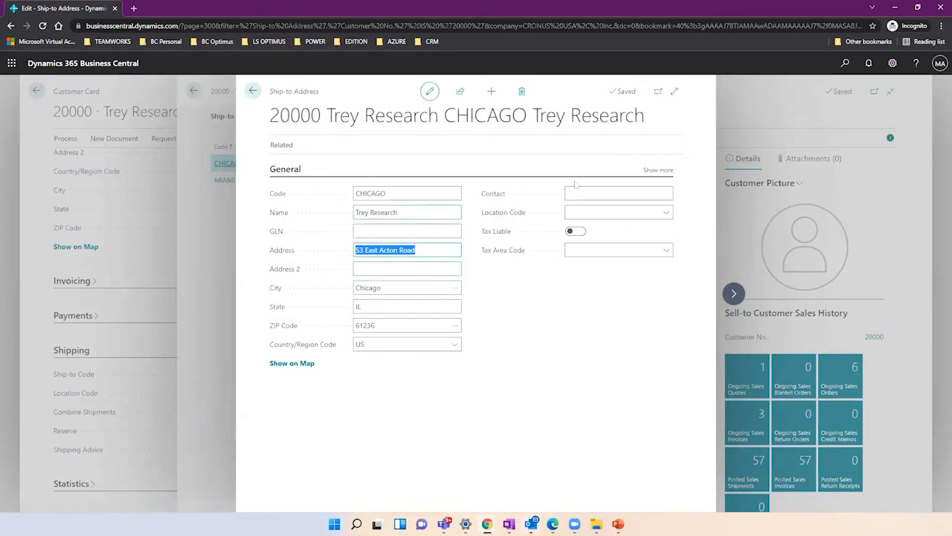
pyautogui.click(668, 172)
# Enter the ship-to contact's name and set the ship-to location to MAIN.
pyautogui.click(619, 194)
pyautogui.write('NOe')
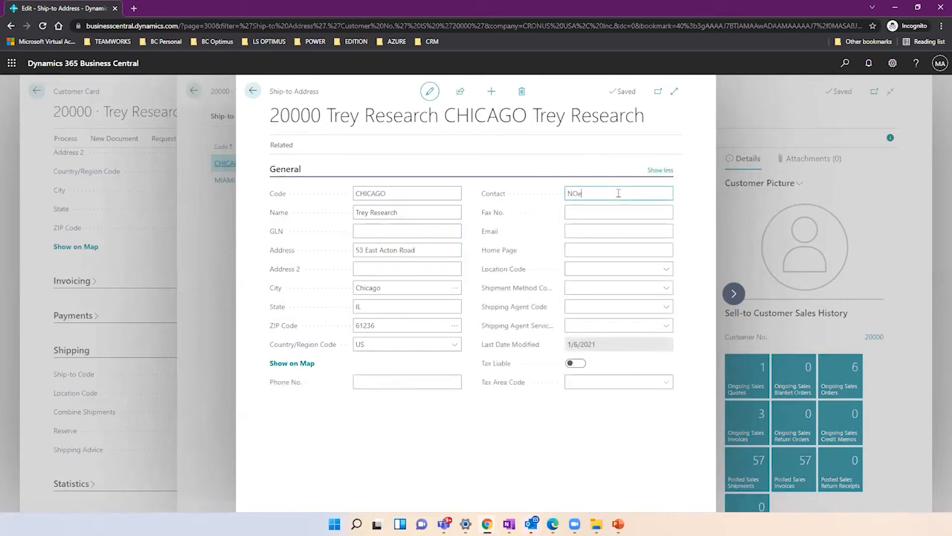
pyautogui.press('BackSpace')
pyautogui.press('BackSpace')
pyautogui.write('oe')
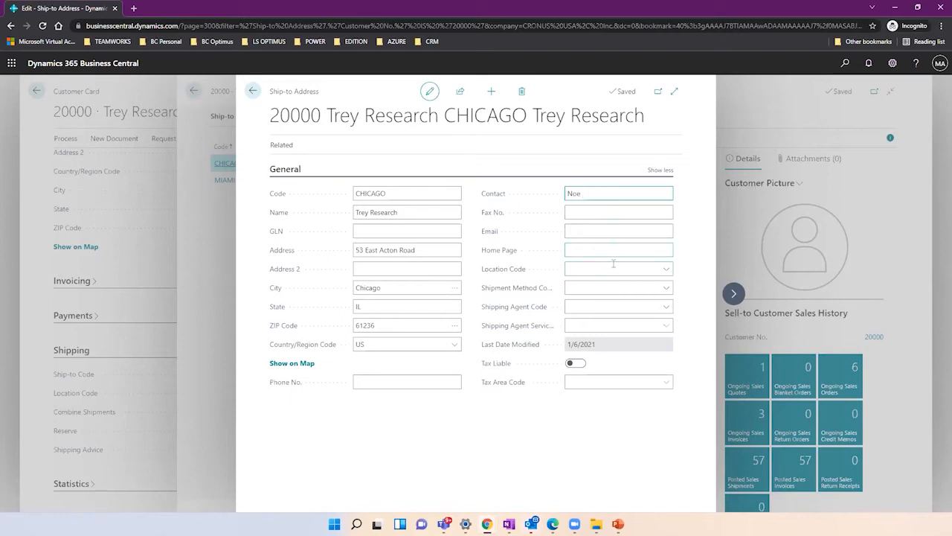
pyautogui.click(662, 271)
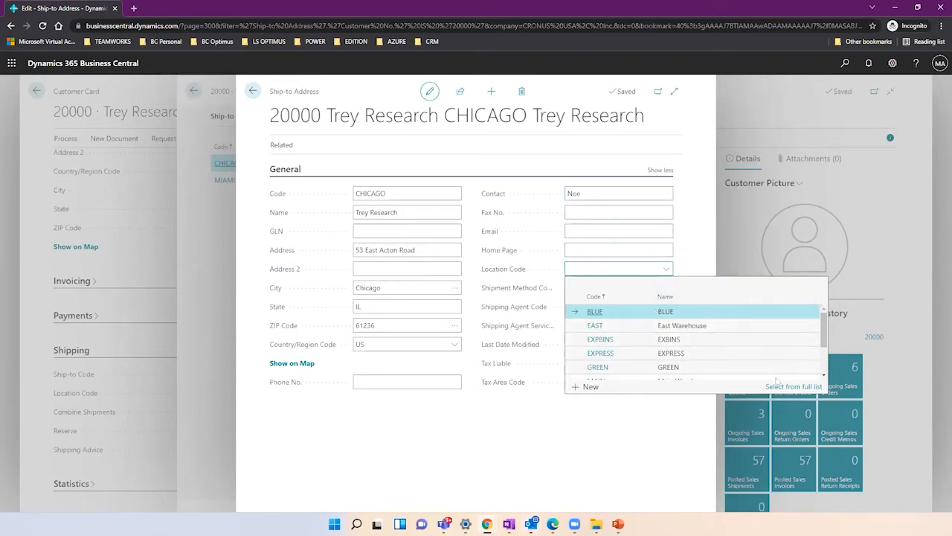
pyautogui.scroll(-3, 771, 372)
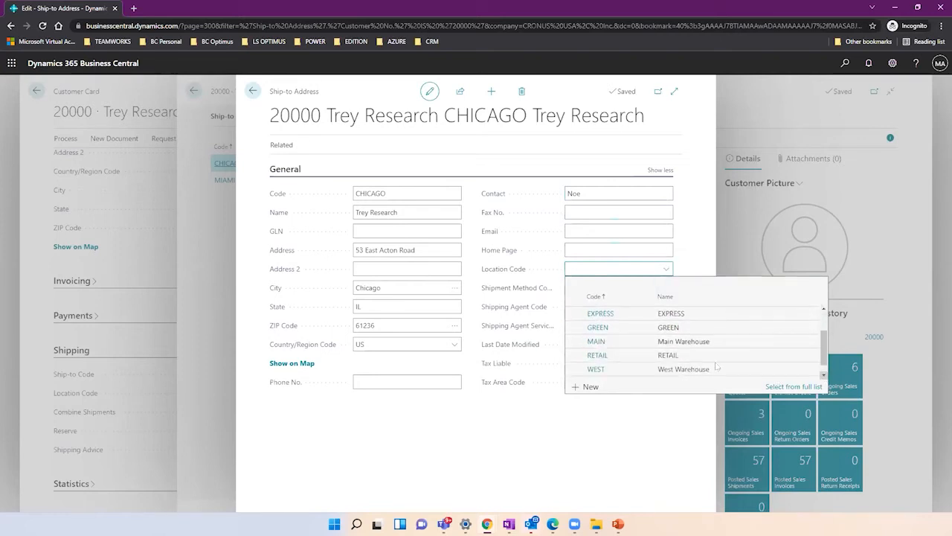
pyautogui.click(677, 342)
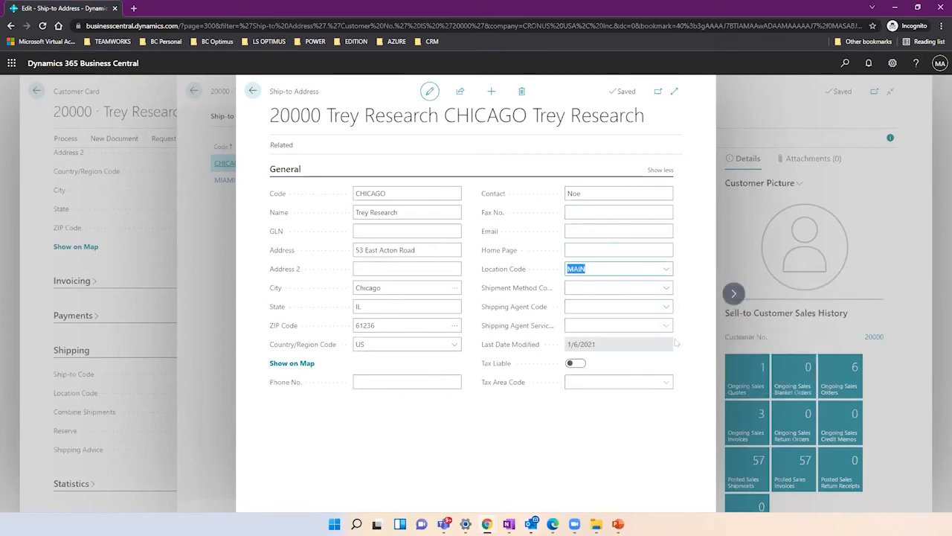
# Set the shipment method to DELIVERY and the shipping agent to DHL.
pyautogui.click(573, 286)
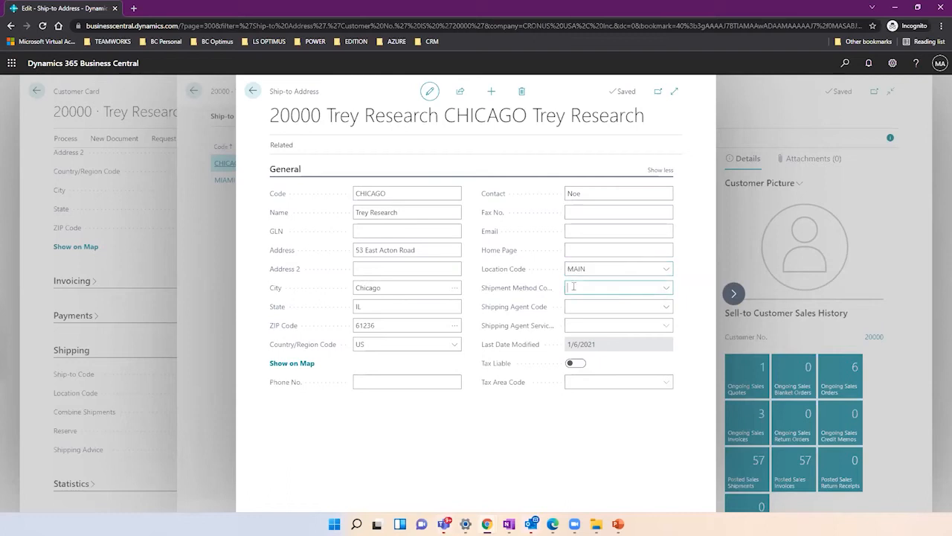
pyautogui.click(664, 287)
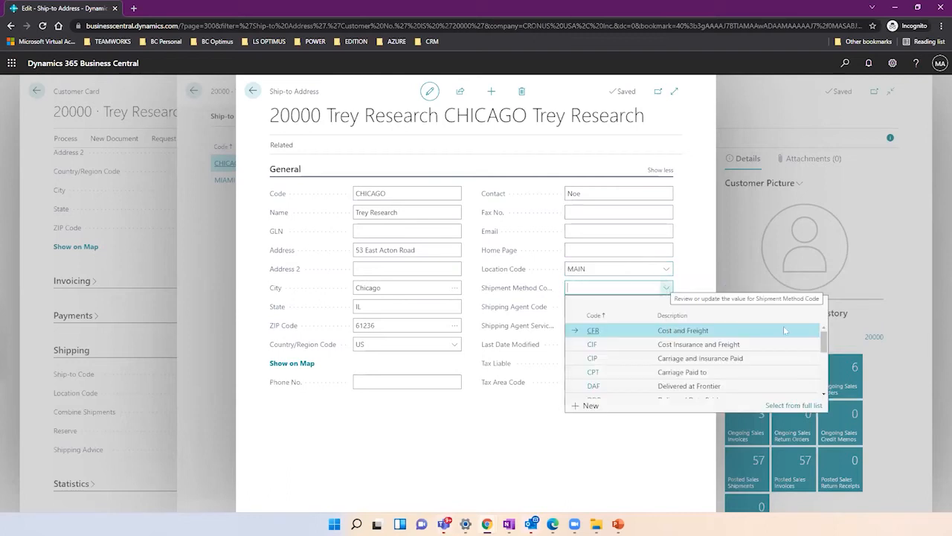
pyautogui.moveTo(823, 343); pyautogui.dragTo(823, 360)
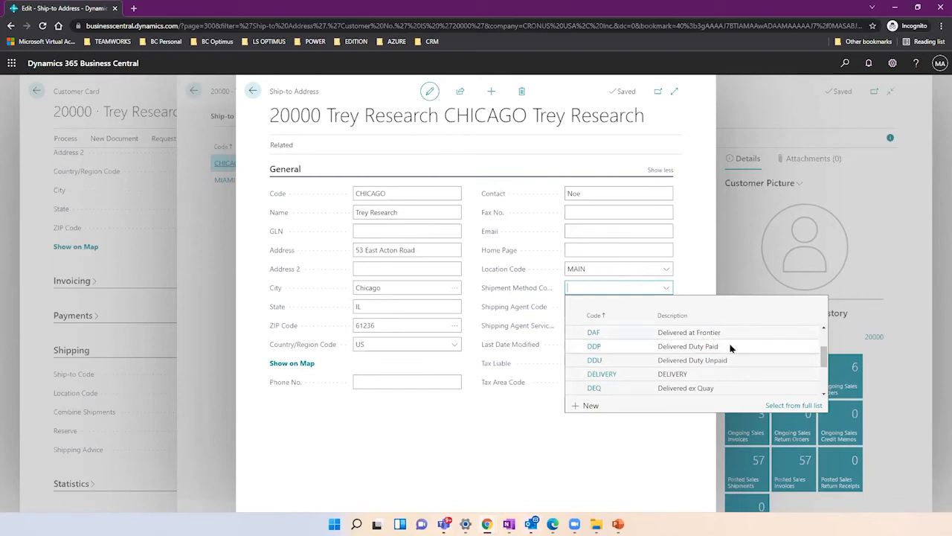
pyautogui.click(690, 374)
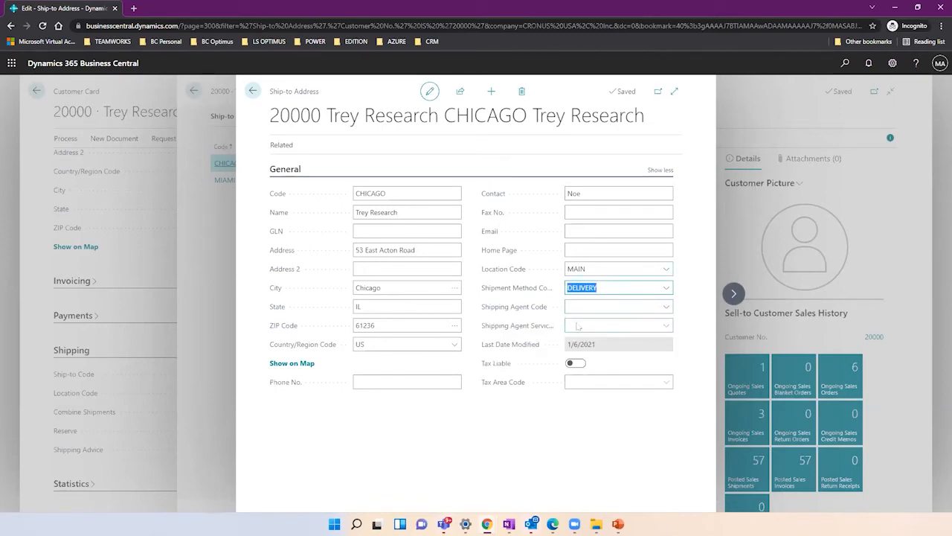
pyautogui.click(592, 305)
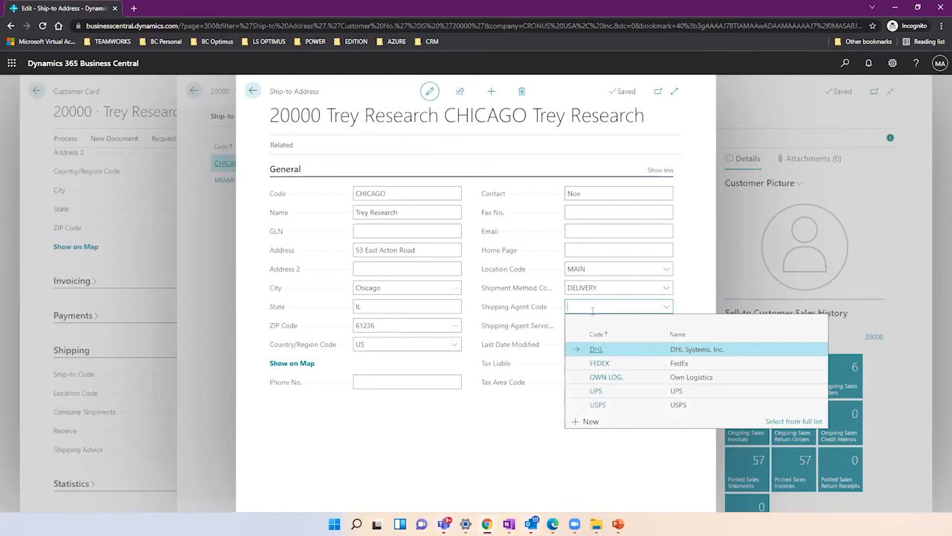
pyautogui.click(621, 351)
pyautogui.click(639, 325)
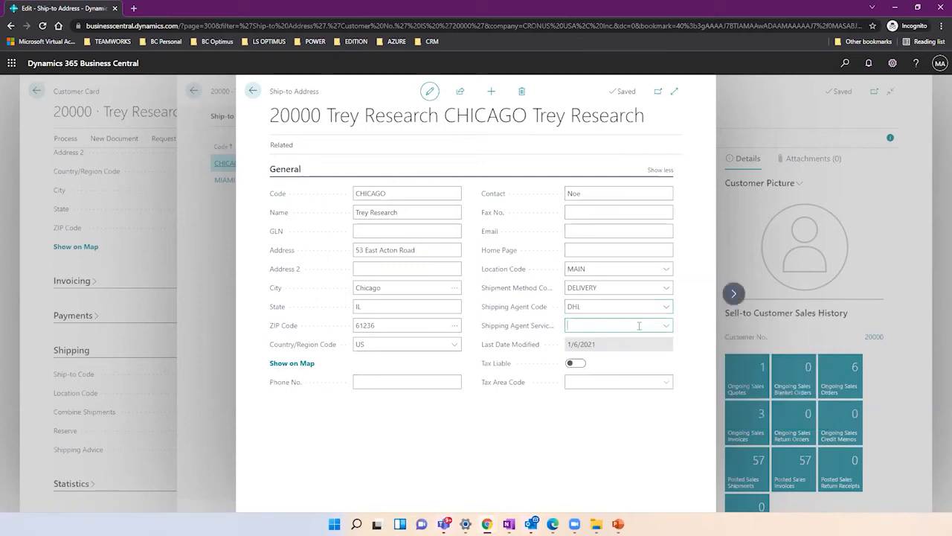
pyautogui.click(666, 325)
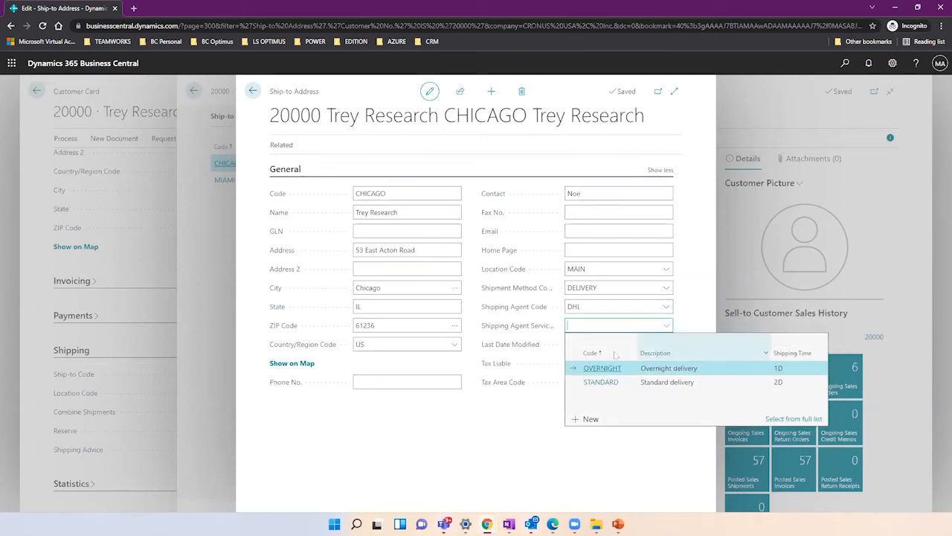
# Choose STANDARD as the shipping agent service, confirming location MAIN and city Chicago.
pyautogui.click(641, 382)
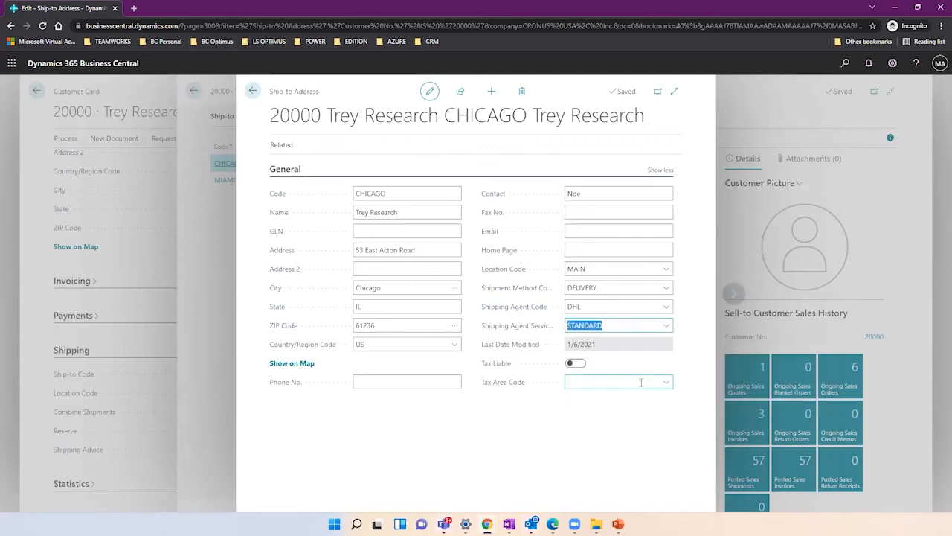
pyautogui.click(665, 329)
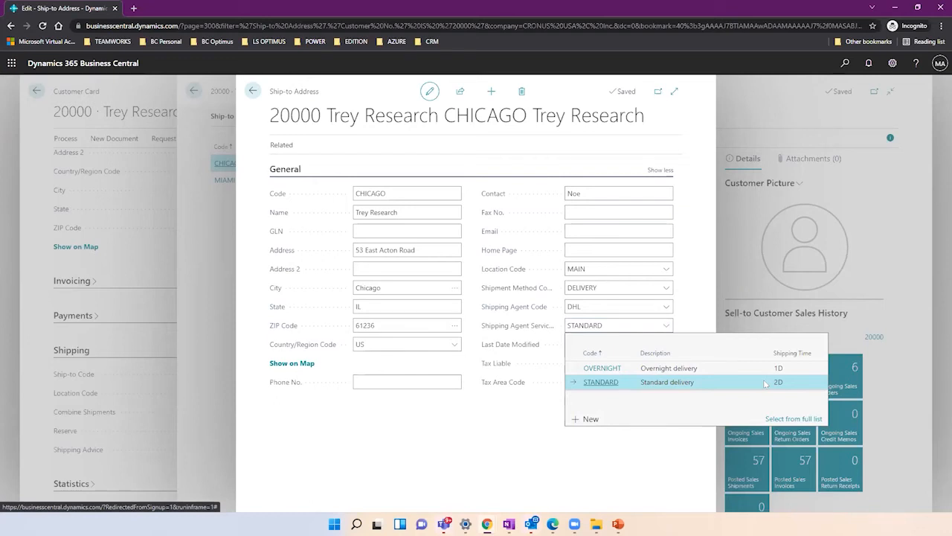
pyautogui.click(694, 382)
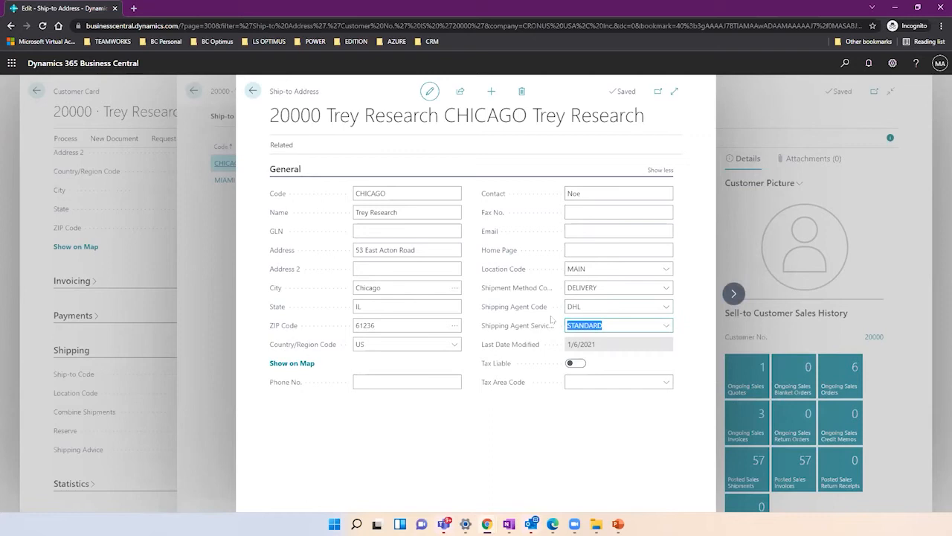
pyautogui.click(592, 269)
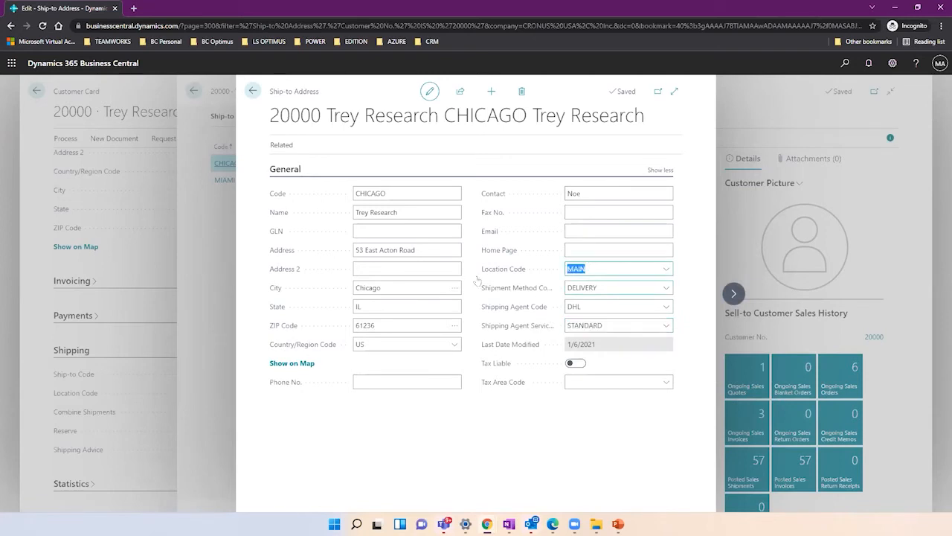
pyautogui.click(390, 287)
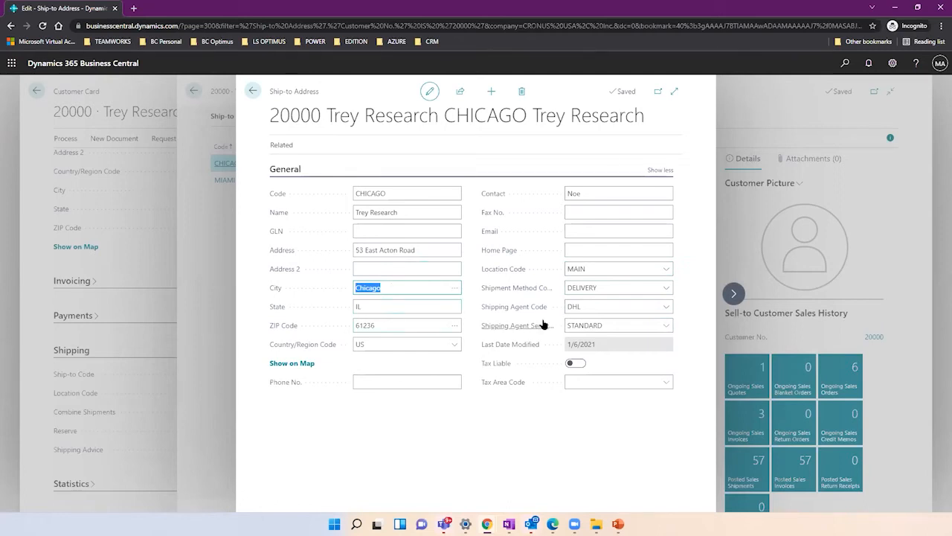
pyautogui.click(656, 327)
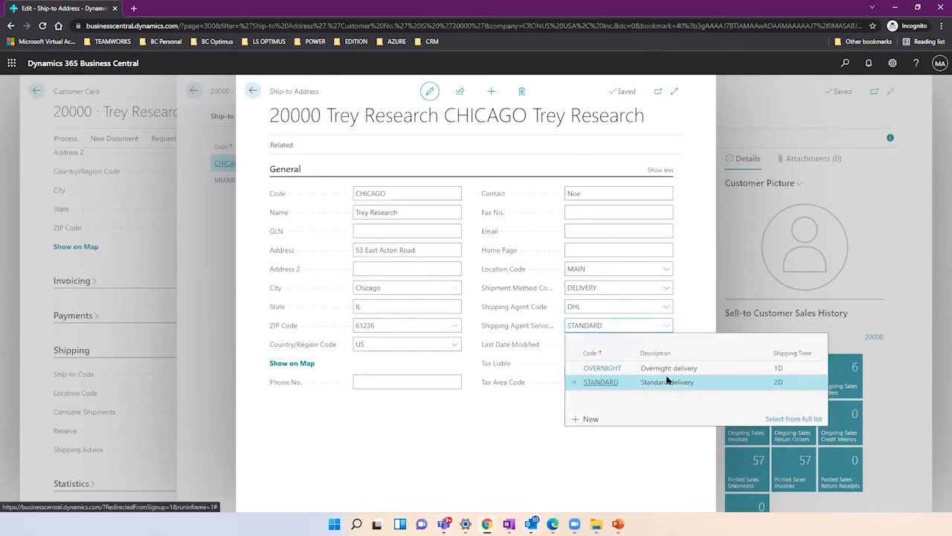
pyautogui.click(528, 418)
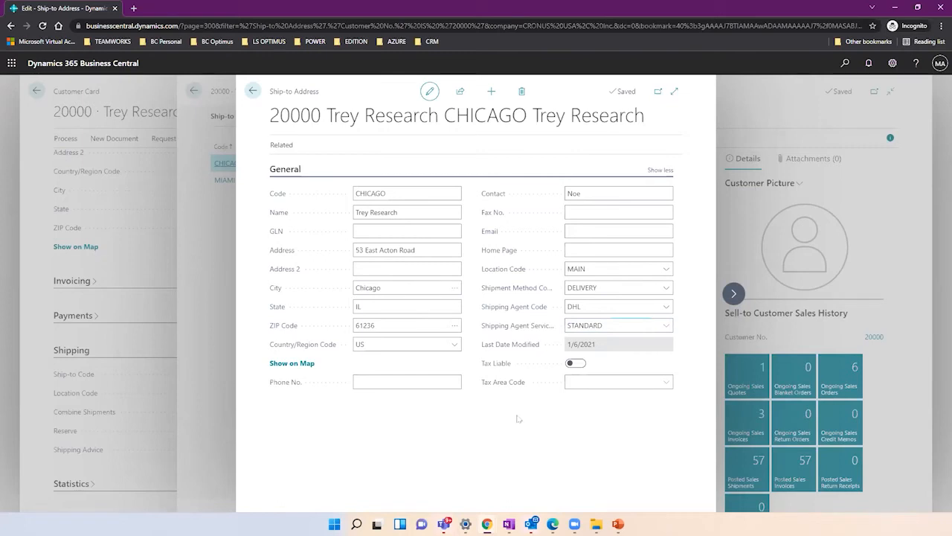
pyautogui.click(582, 235)
# Discard the two rejected, incomplete e-mail entries on the CHICAGO ship-to card.
pyautogui.hotkey('alt', 'q')
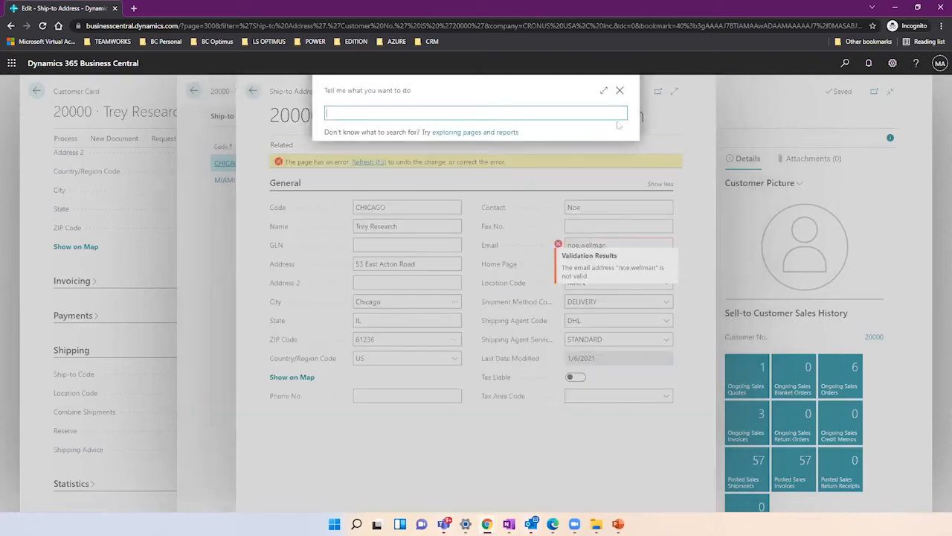
pyautogui.click(620, 90)
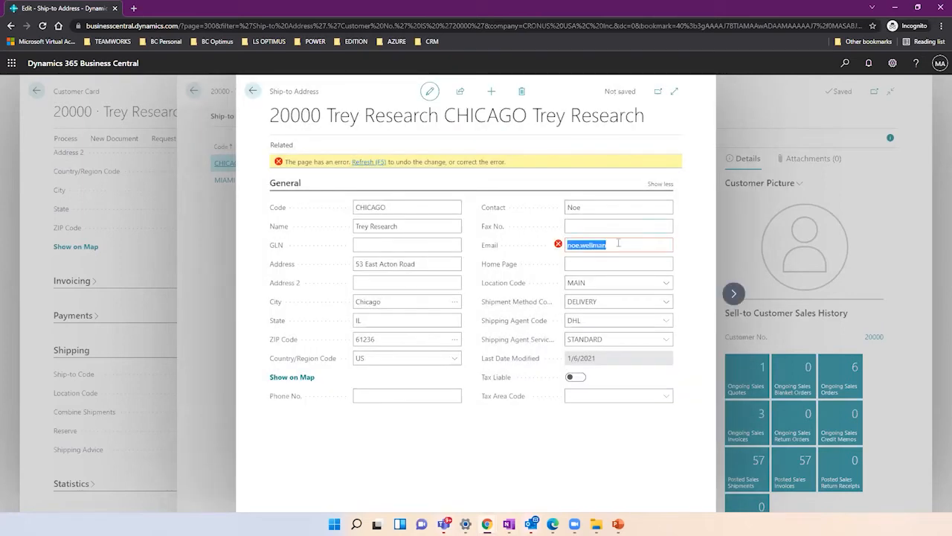
pyautogui.click(618, 243)
pyautogui.doubleClick(618, 244)
pyautogui.click(377, 162)
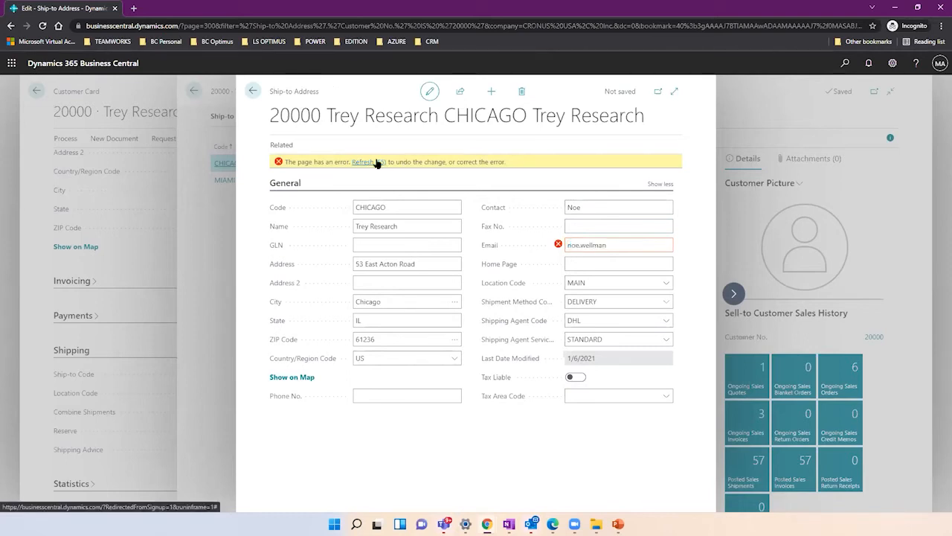
pyautogui.click(586, 231)
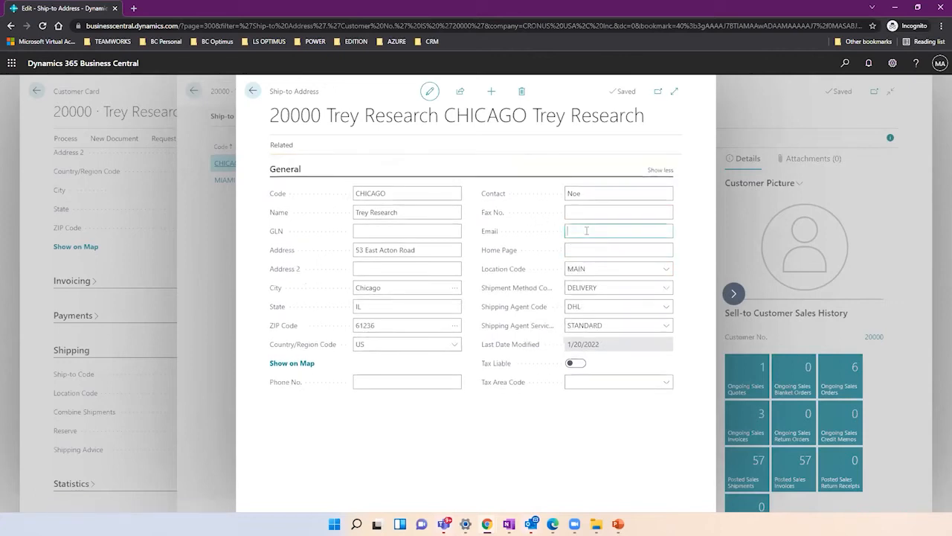
pyautogui.hotkey('alt', 'q')
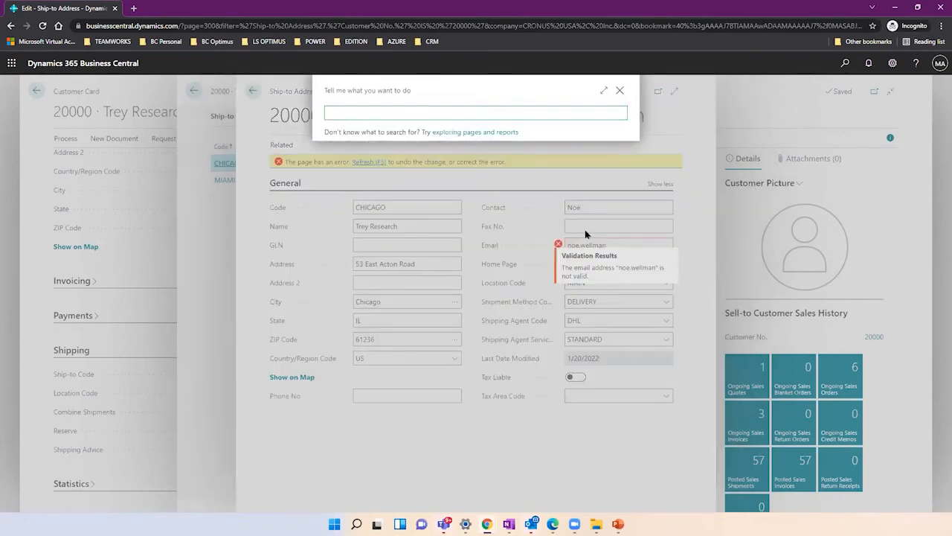
pyautogui.click(619, 90)
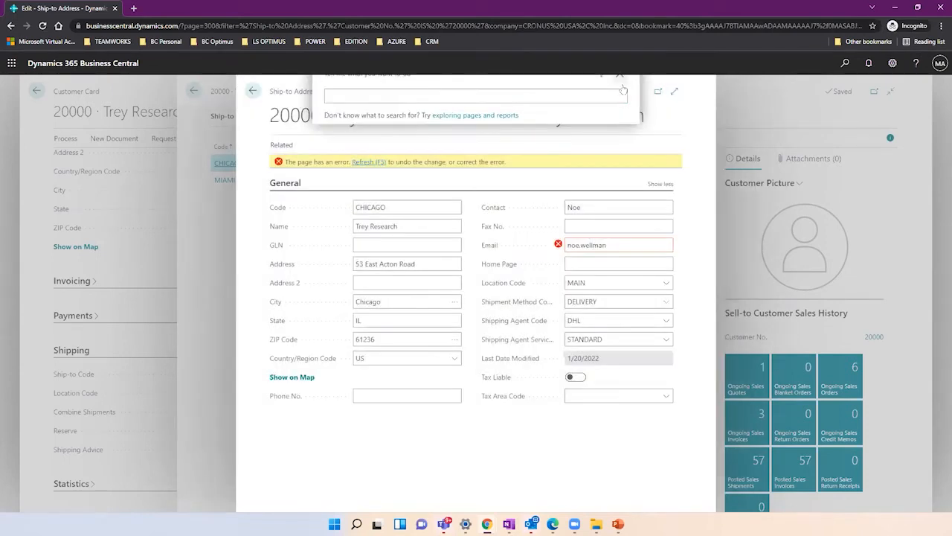
pyautogui.click(364, 162)
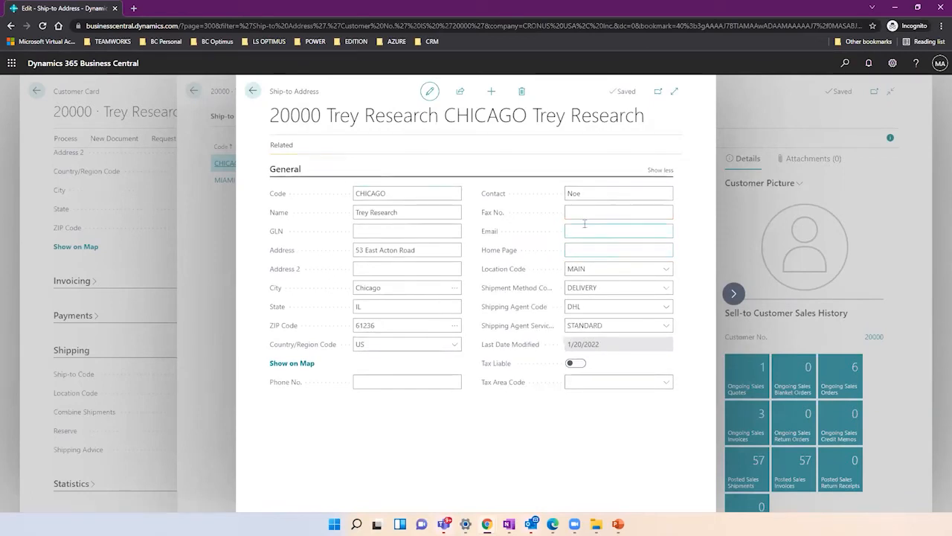
# Enter the contact's full e-mail address and confirm the STANDARD agent service remains.
pyautogui.click(665, 329)
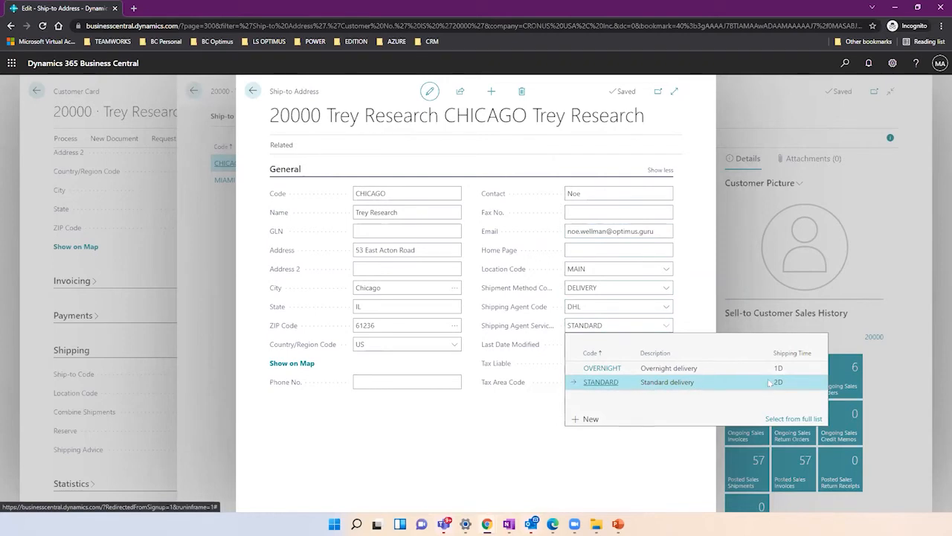
pyautogui.click(505, 426)
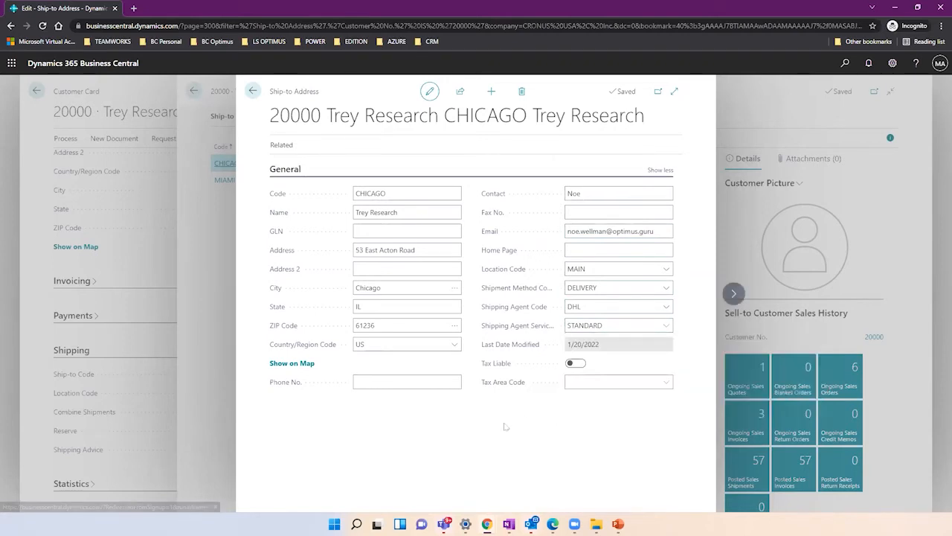
# Go back to Trey Research's customer card and show shipping details: DHL, STANDARD, 2D shipping time.
pyautogui.click(253, 92)
pyautogui.click(253, 92)
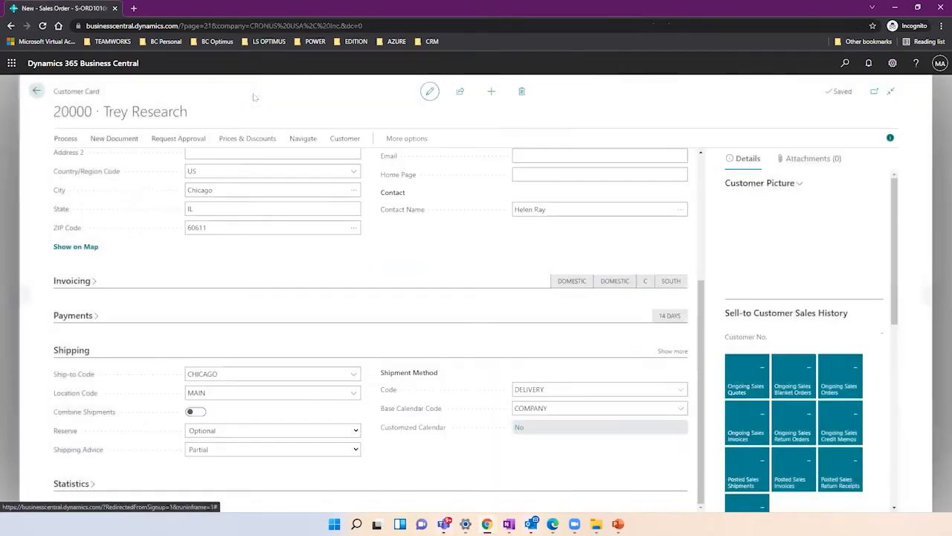
pyautogui.moveTo(702, 307); pyautogui.dragTo(707, 336)
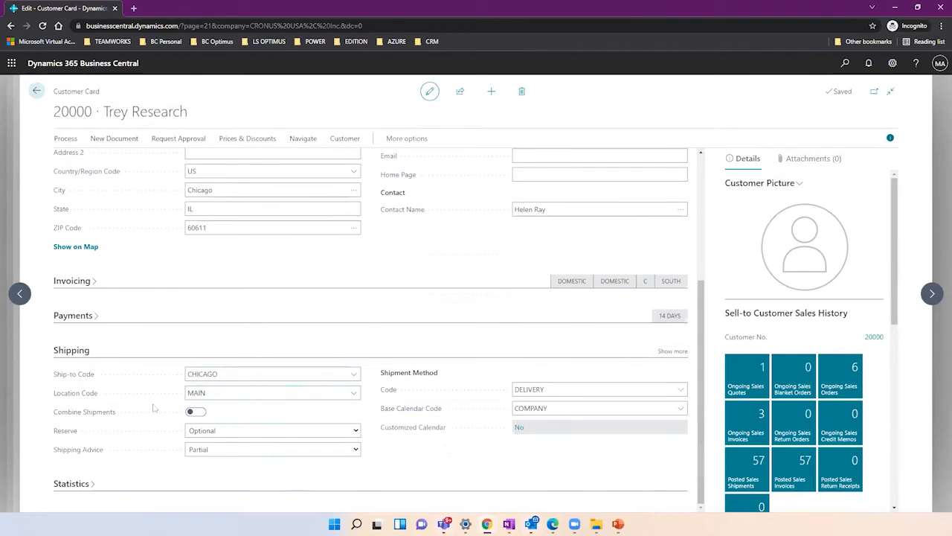
pyautogui.click(669, 351)
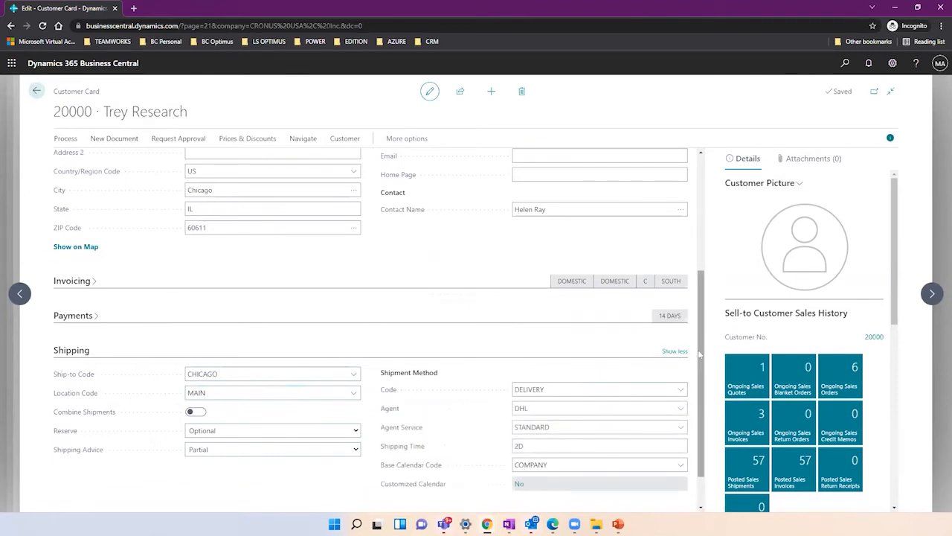
pyautogui.scroll(-1, 695, 357)
pyautogui.click(542, 399)
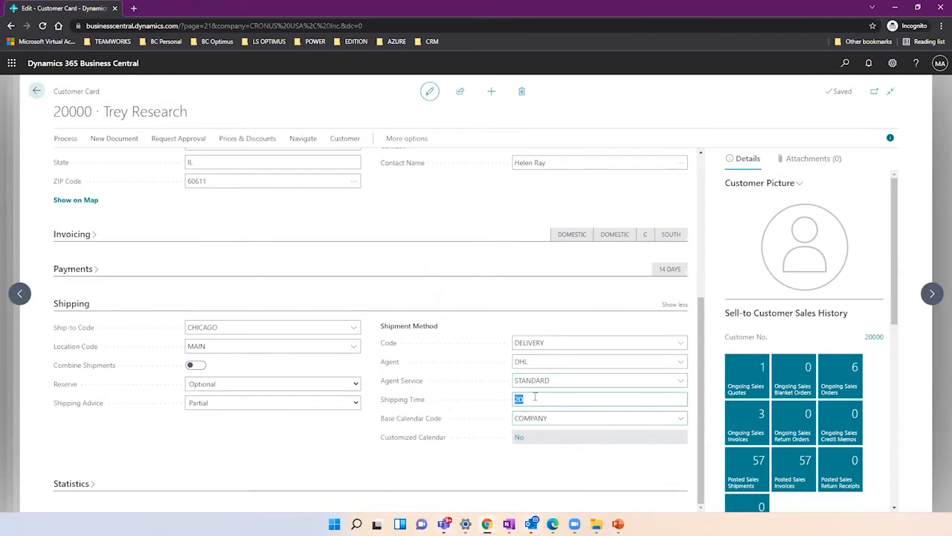
pyautogui.click(573, 418)
pyautogui.click(681, 419)
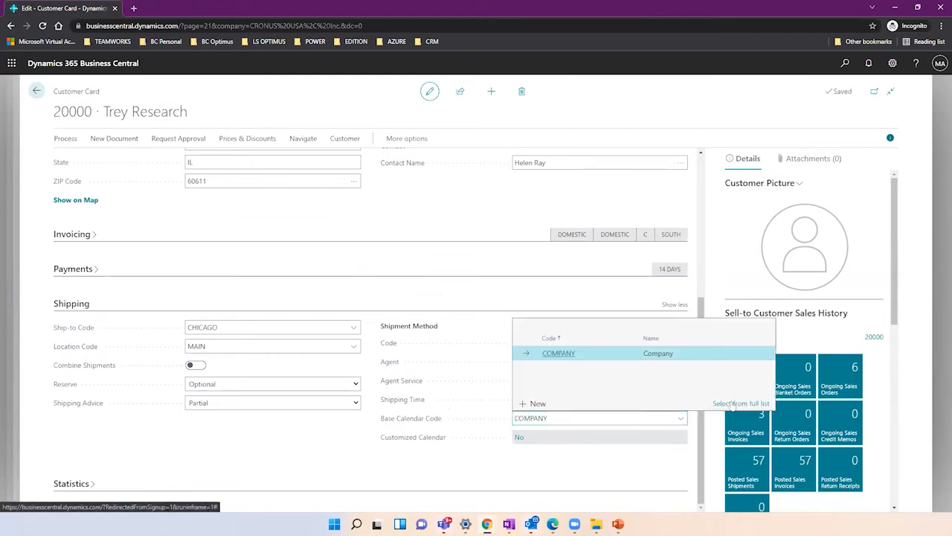
# Edit the COMPANY base calendar and open its changes listing nonworking days 4/18, 4/23, 4/24/2021.
pyautogui.click(734, 404)
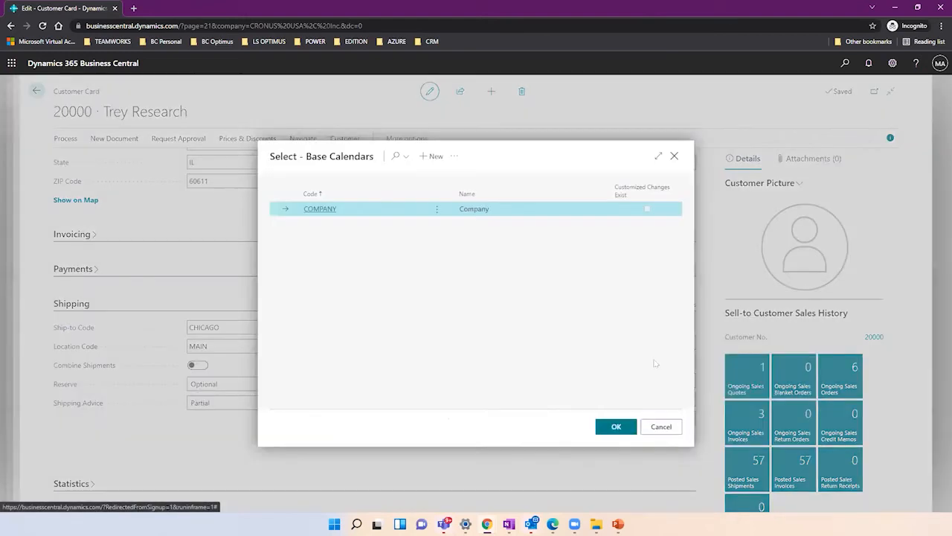
pyautogui.click(455, 158)
pyautogui.moveTo(476, 176)
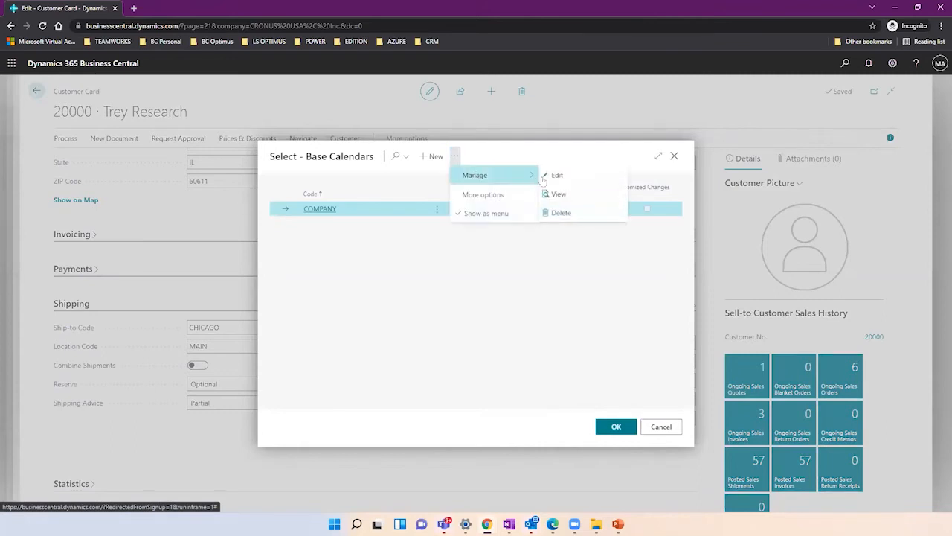
pyautogui.click(554, 176)
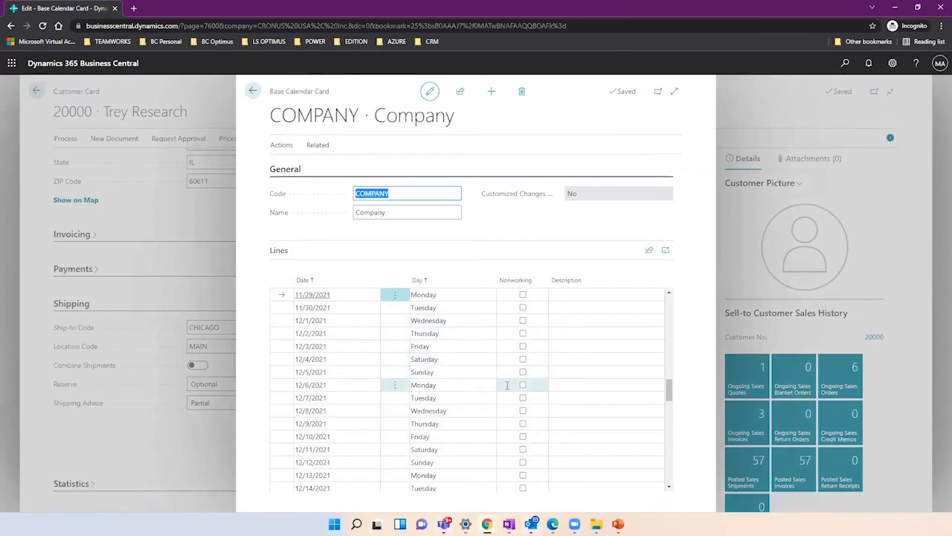
pyautogui.click(281, 145)
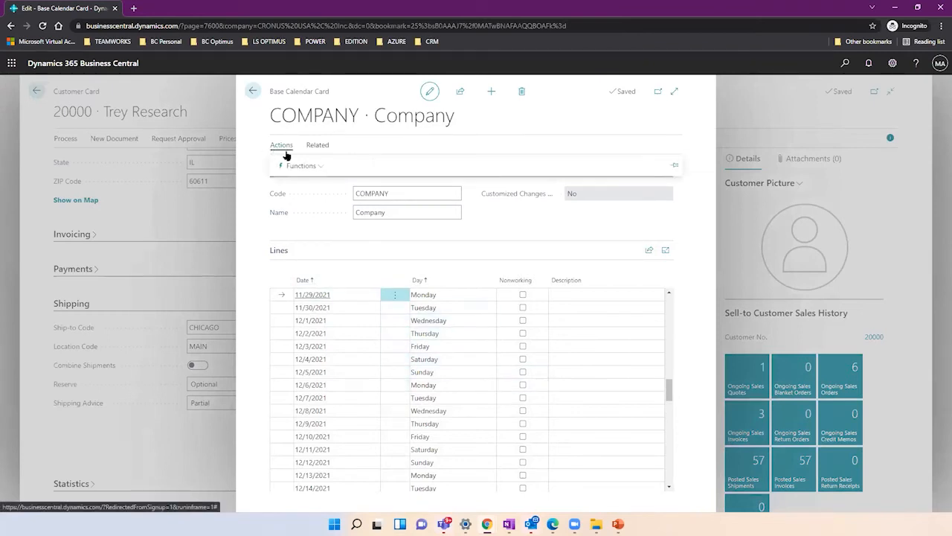
pyautogui.click(297, 164)
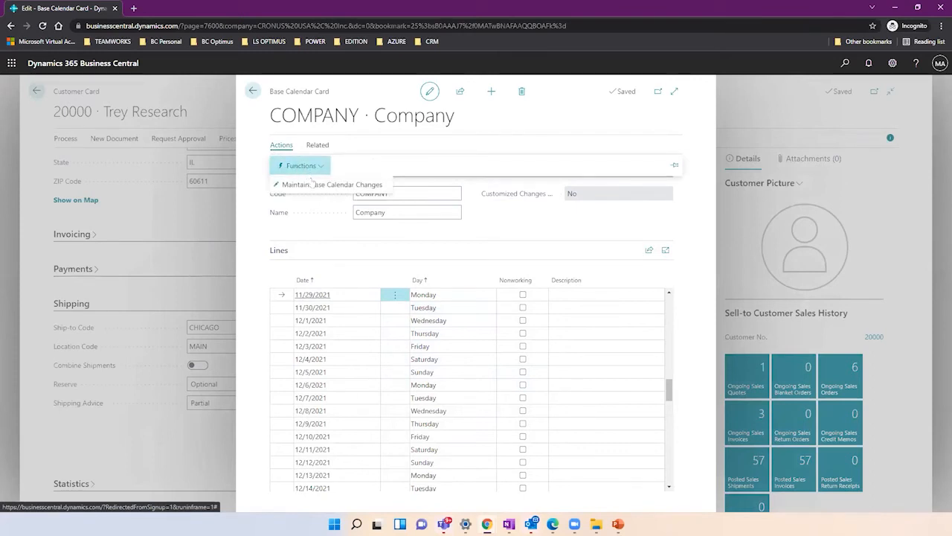
pyautogui.click(313, 184)
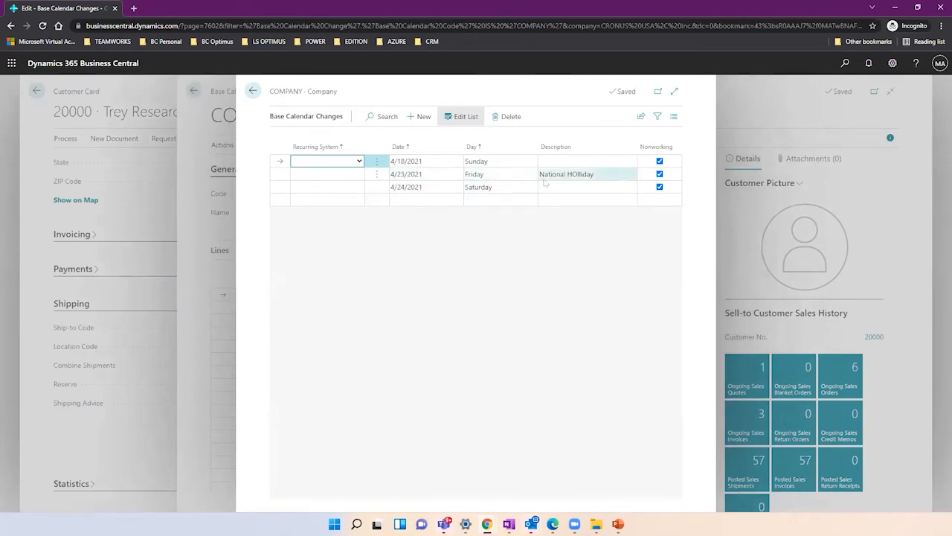
# Review the 4/23/2021, 4/18/2021 and National HOliday change entries, then return to the COMPANY calendar card.
pyautogui.click(416, 174)
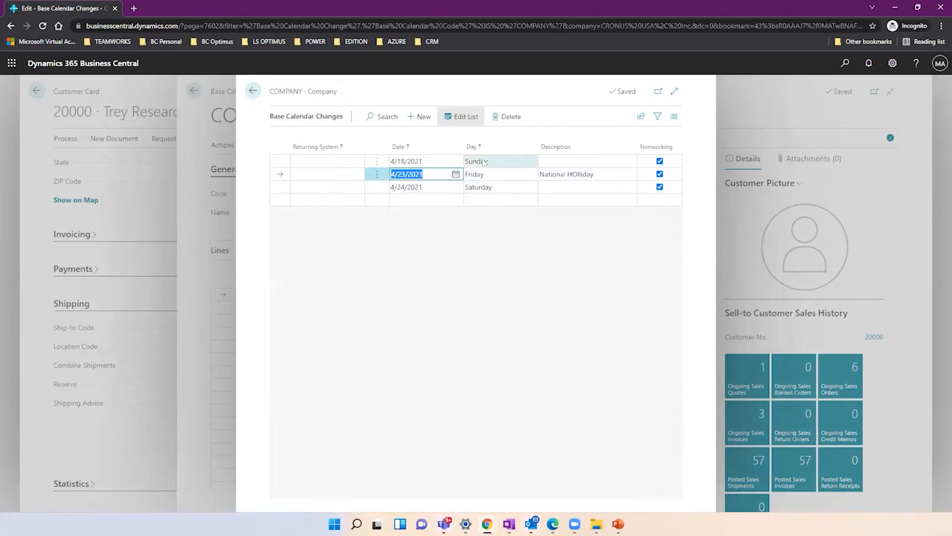
pyautogui.click(485, 163)
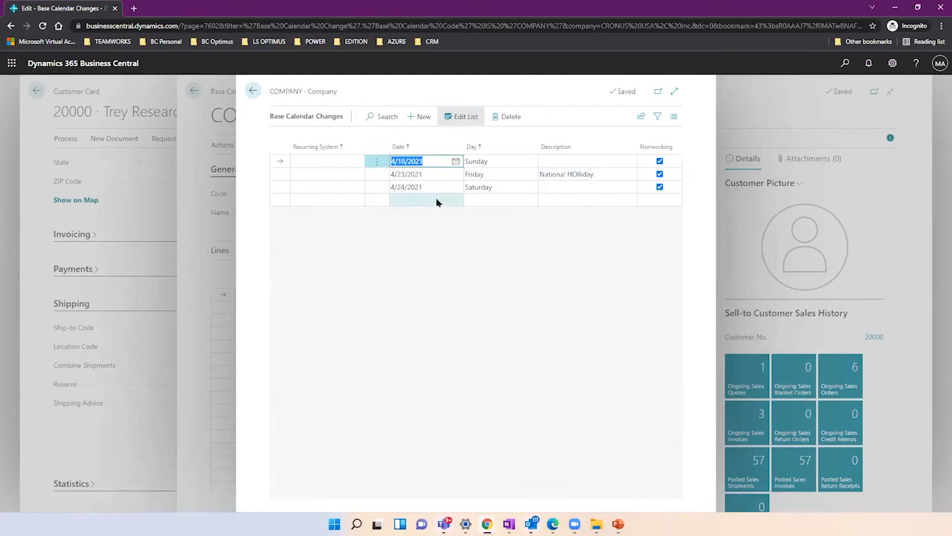
pyautogui.click(554, 178)
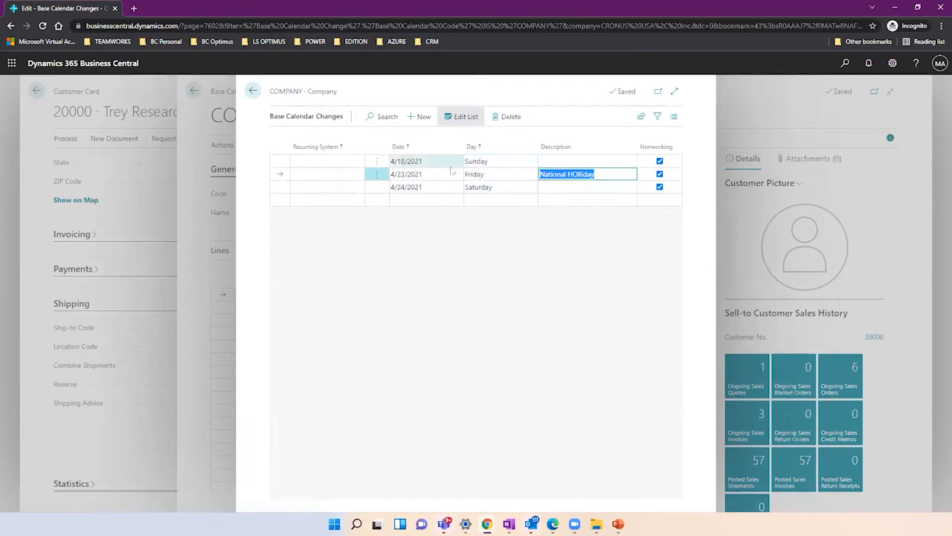
pyautogui.click(253, 90)
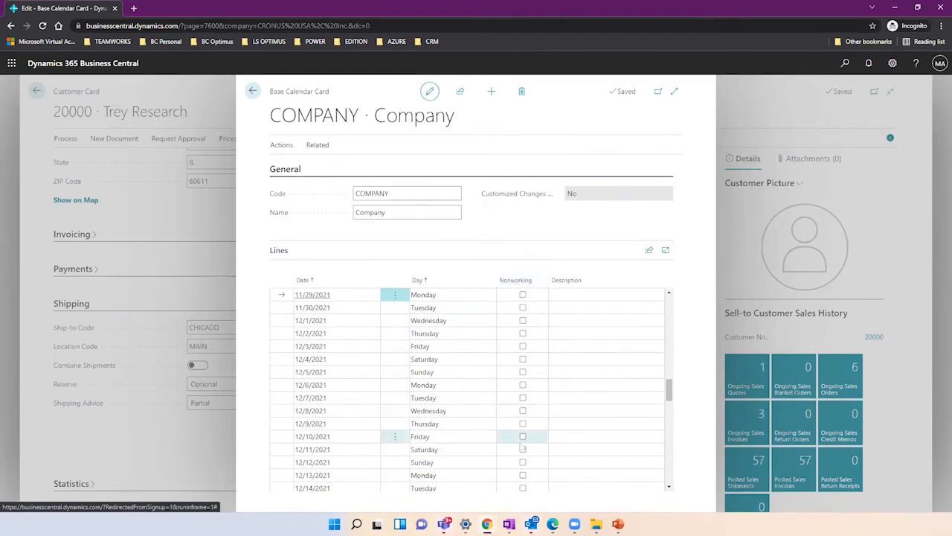
# Tick Nonworking on the calendar lines for Sunday 12/5/2021 and Sunday 12/19/2021.
pyautogui.click(523, 372)
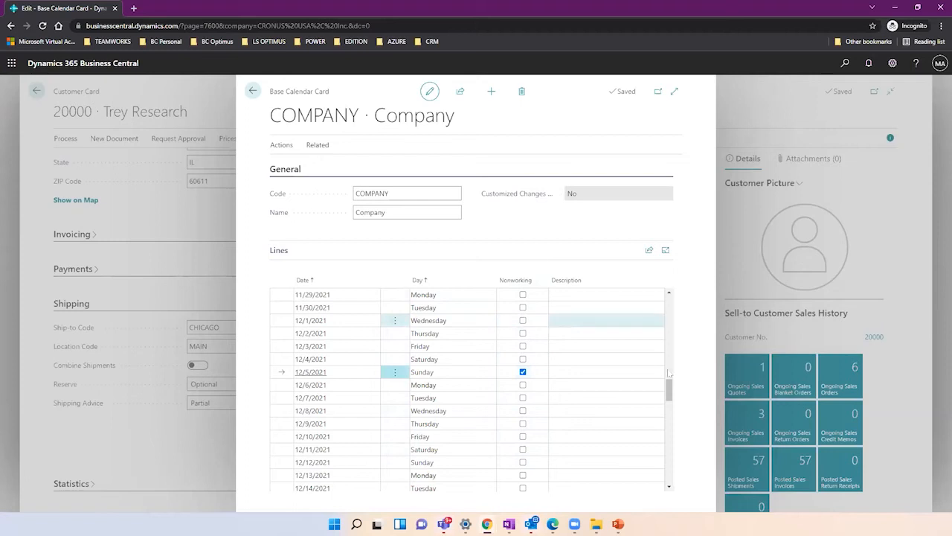
pyautogui.moveTo(668, 390); pyautogui.dragTo(668, 408)
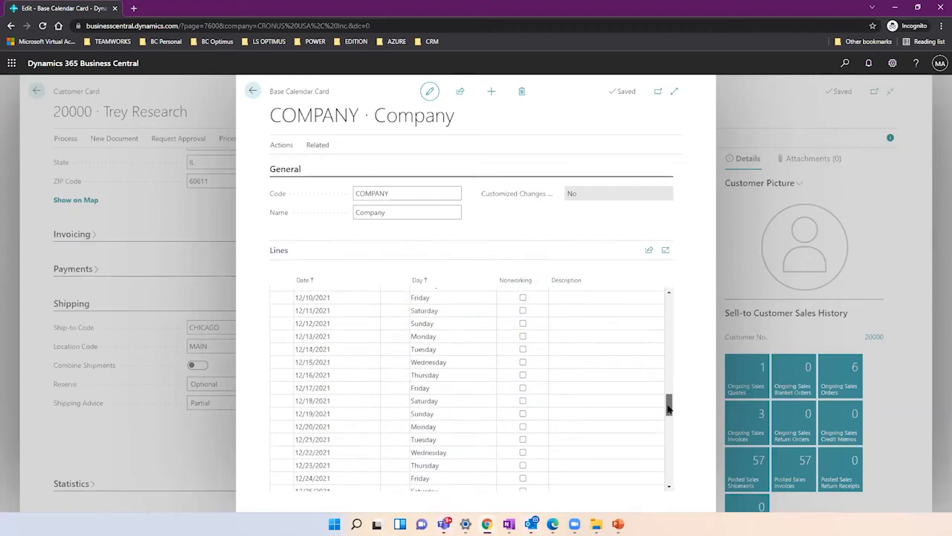
pyautogui.click(522, 414)
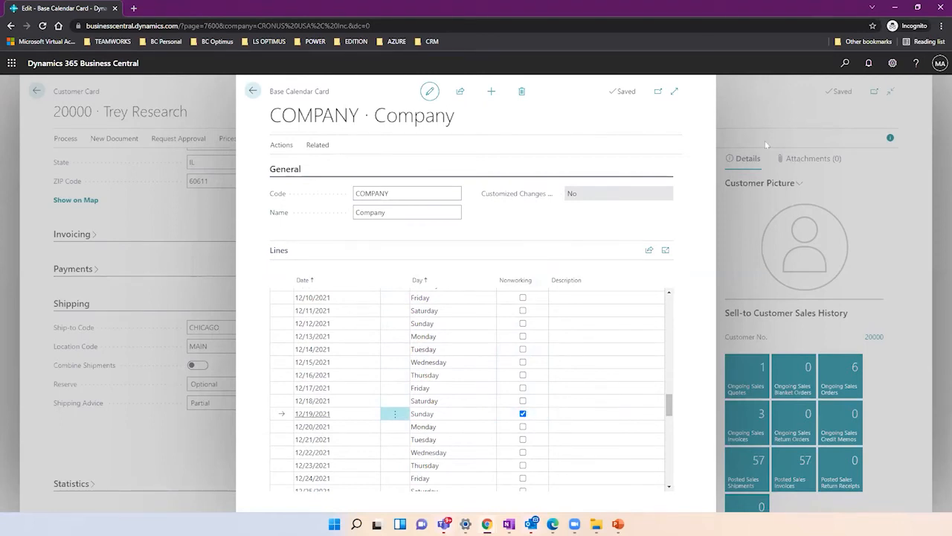
# Search Tell Me for 'Location' and open the Locations list page.
pyautogui.click(845, 64)
pyautogui.write('Location')
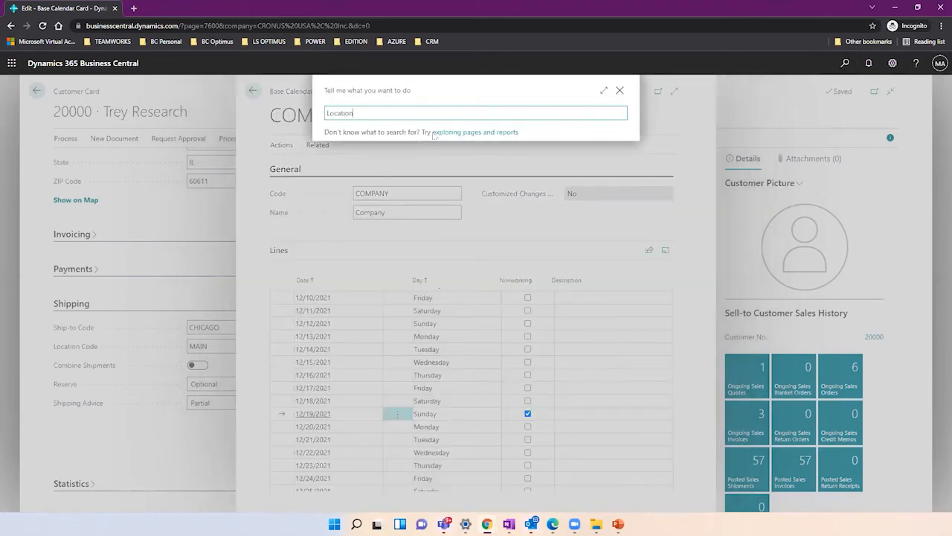
pyautogui.click(362, 154)
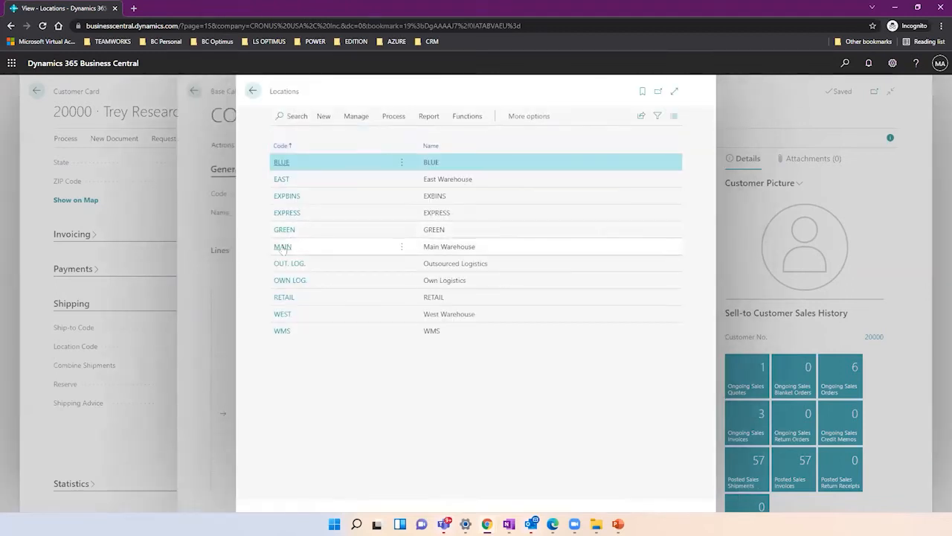
# Open location MAIN and confirm its Base Calendar Code is COMPANY.
pyautogui.click(282, 247)
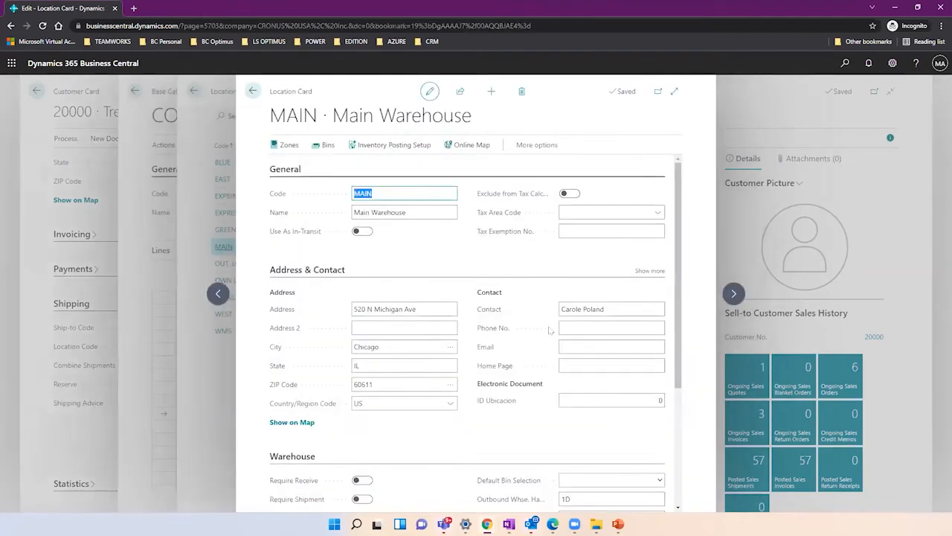
pyautogui.moveTo(679, 264); pyautogui.dragTo(673, 385)
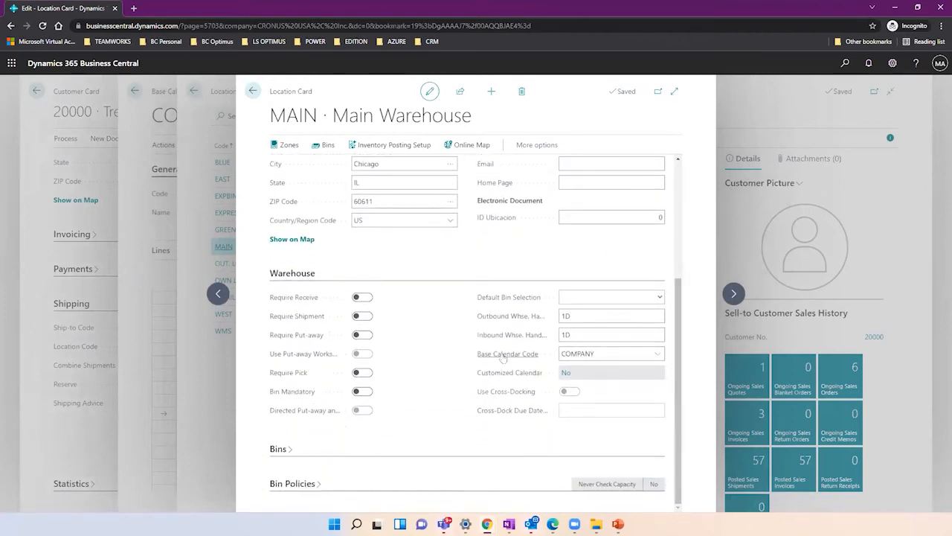
pyautogui.moveTo(504, 358)
# Back out through the location and calendar pages, cancelling the base calendar selection, to Trey Research's Customer Card.
pyautogui.click(252, 90)
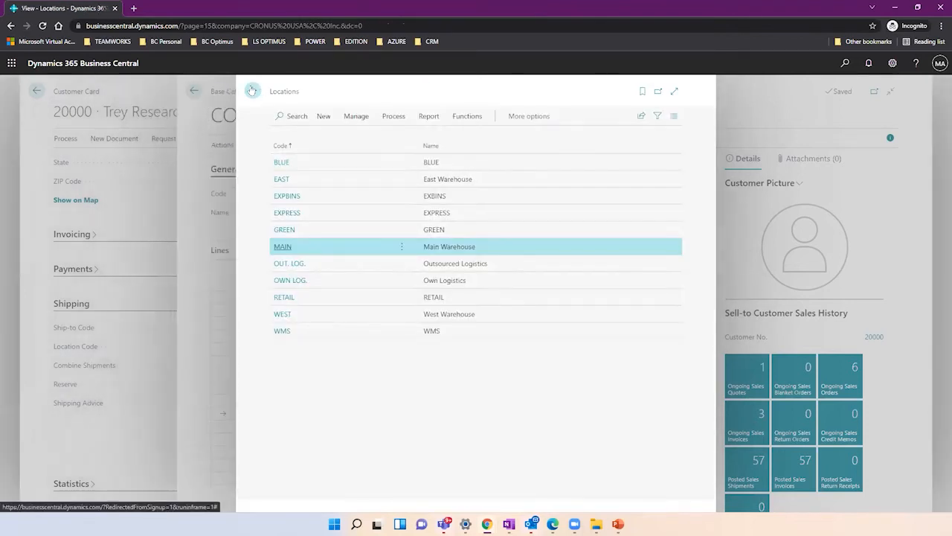
pyautogui.click(252, 90)
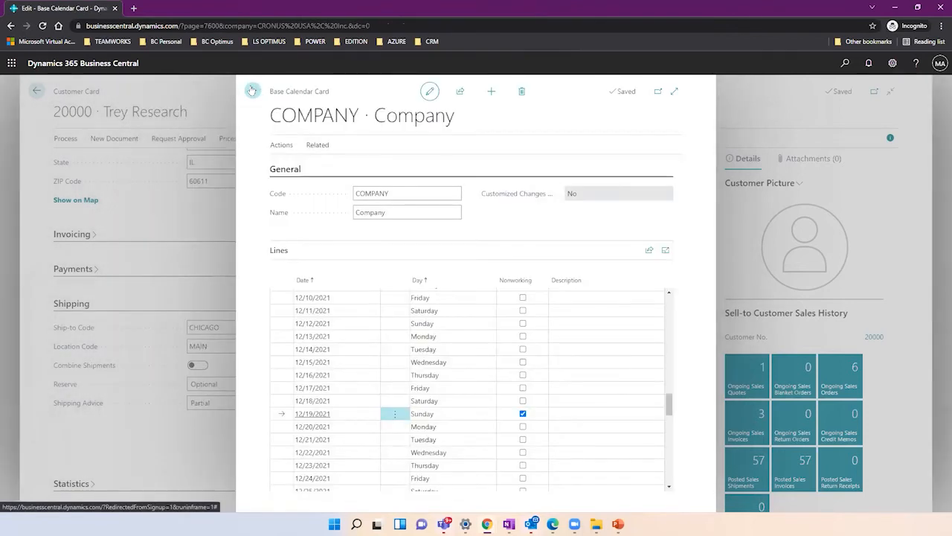
pyautogui.click(252, 90)
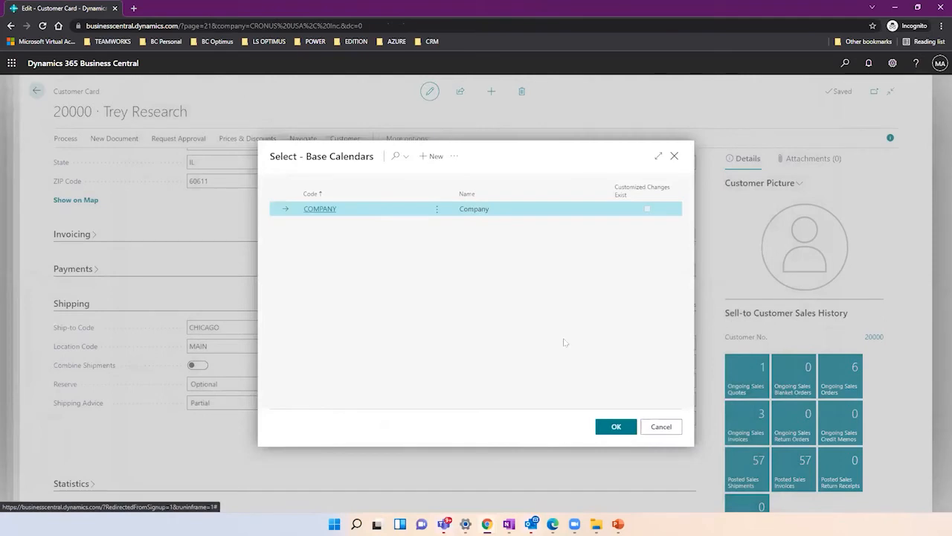
pyautogui.click(661, 426)
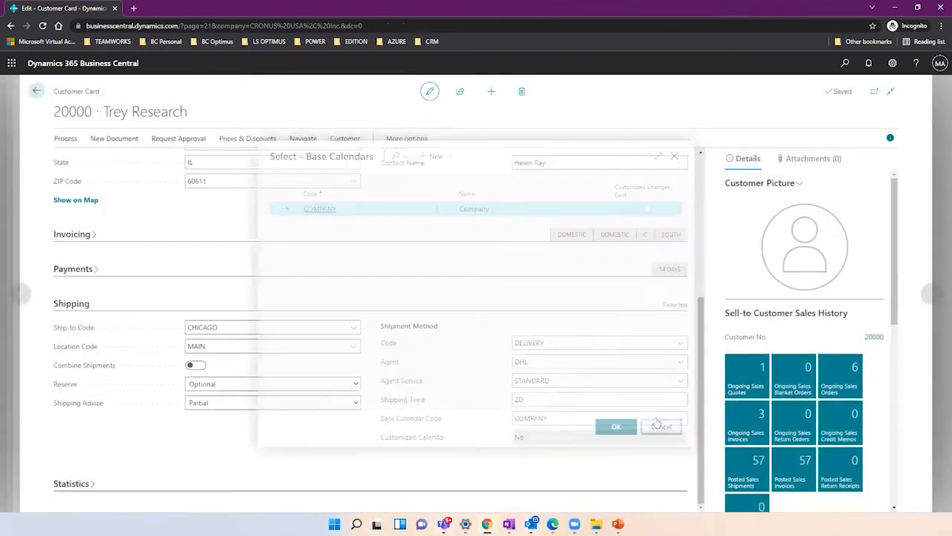
pyautogui.scroll(3, 689, 315)
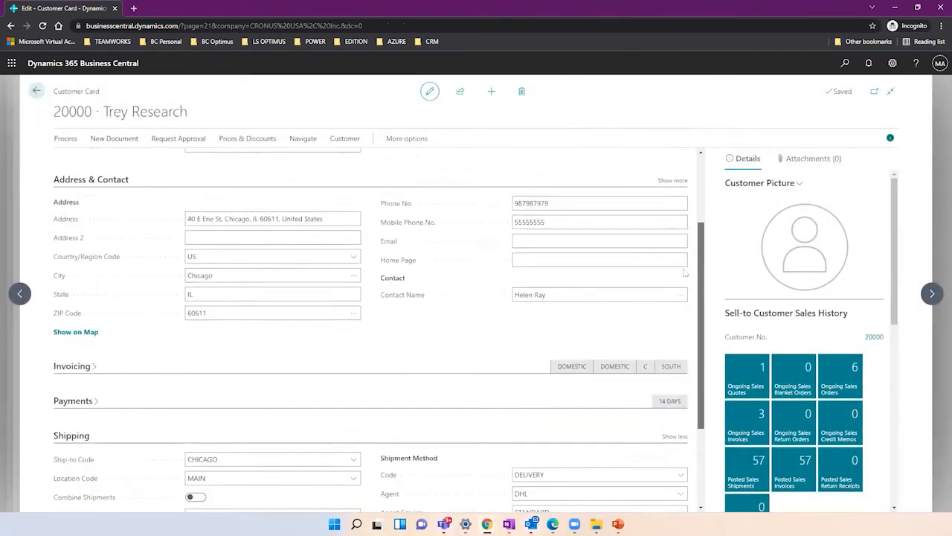
pyautogui.scroll(2, 677, 225)
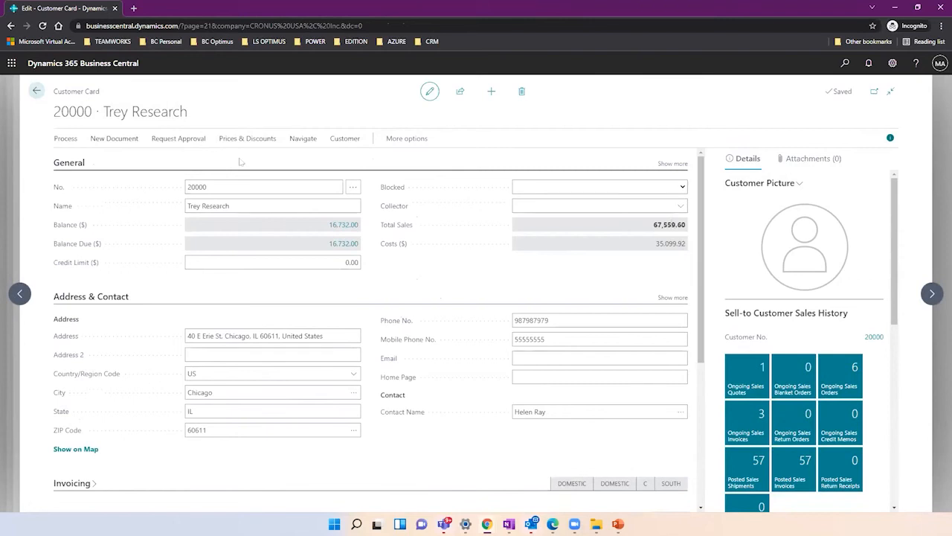
# Return to sales order S-ORD101063 and review line dates and shipping to CHICAGO from MAIN.
pyautogui.click(36, 91)
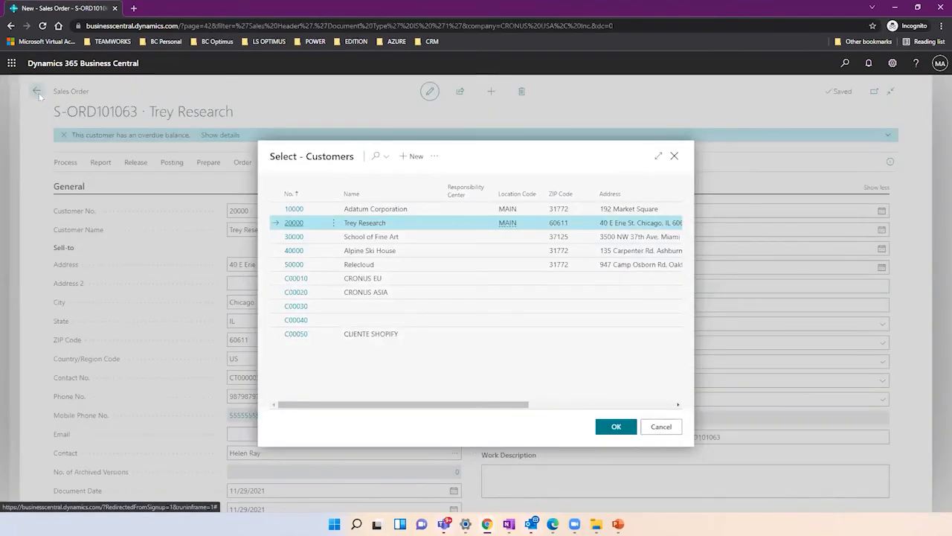
pyautogui.click(660, 427)
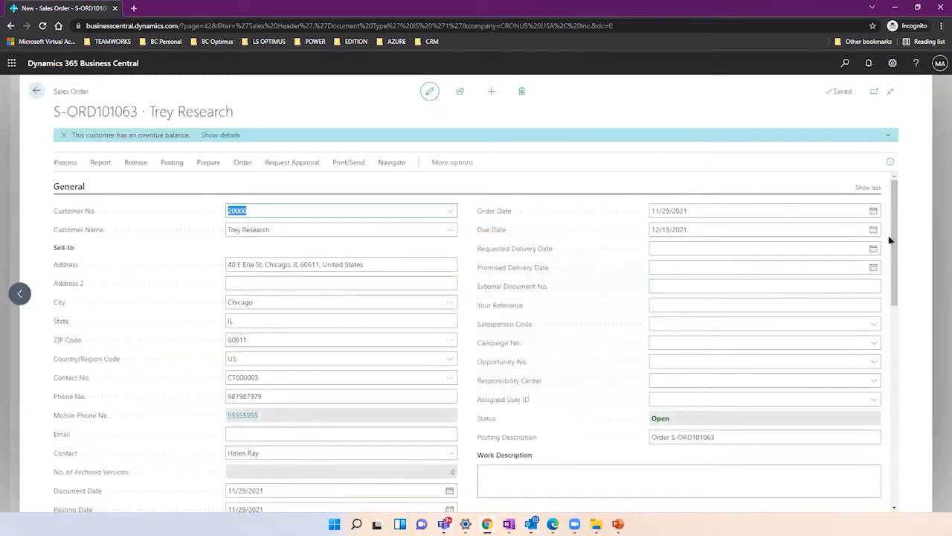
pyautogui.moveTo(893, 235); pyautogui.dragTo(889, 322)
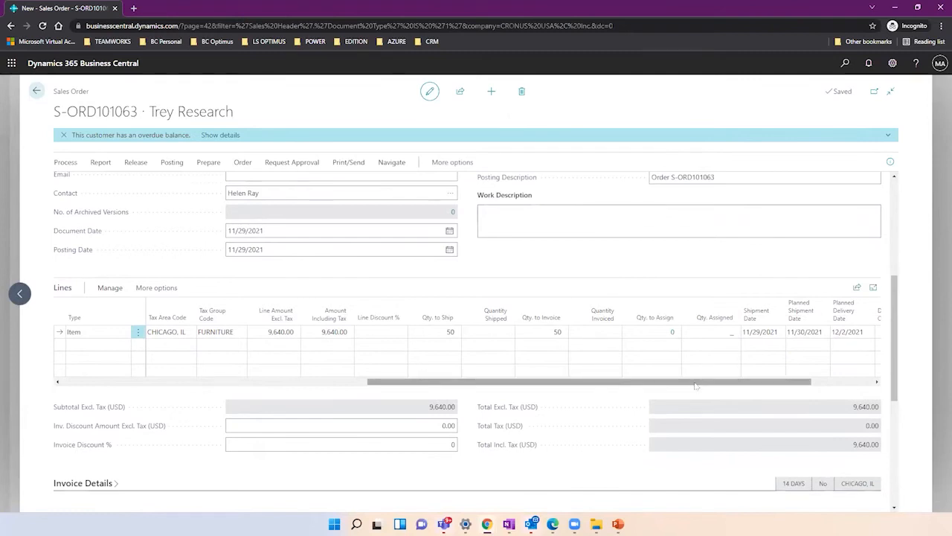
pyautogui.moveTo(697, 381); pyautogui.dragTo(770, 374)
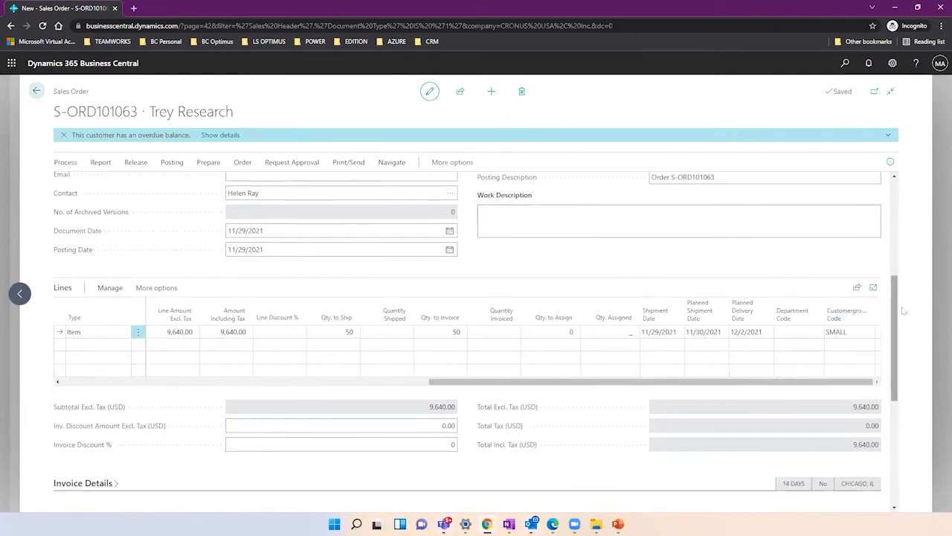
pyautogui.moveTo(892, 339); pyautogui.dragTo(897, 408)
pyautogui.scroll(-1, 898, 407)
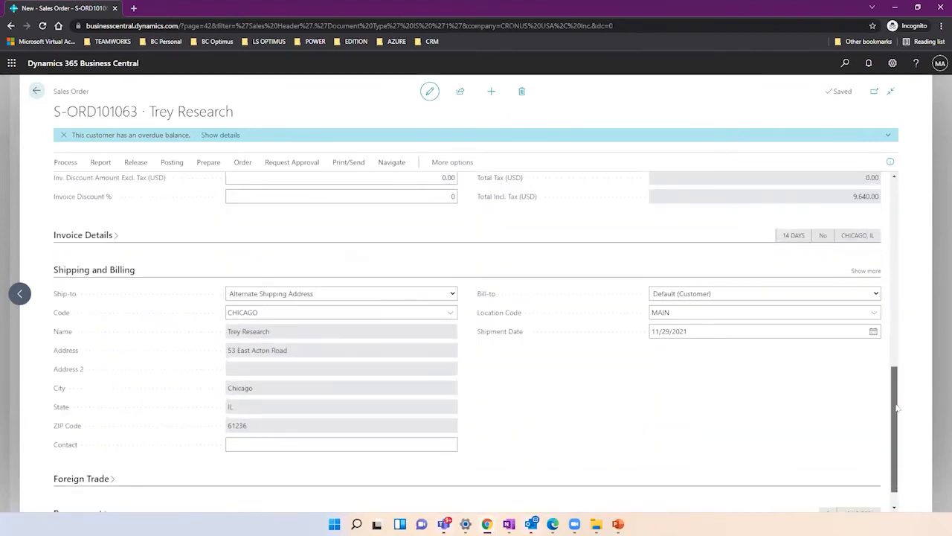
pyautogui.click(866, 271)
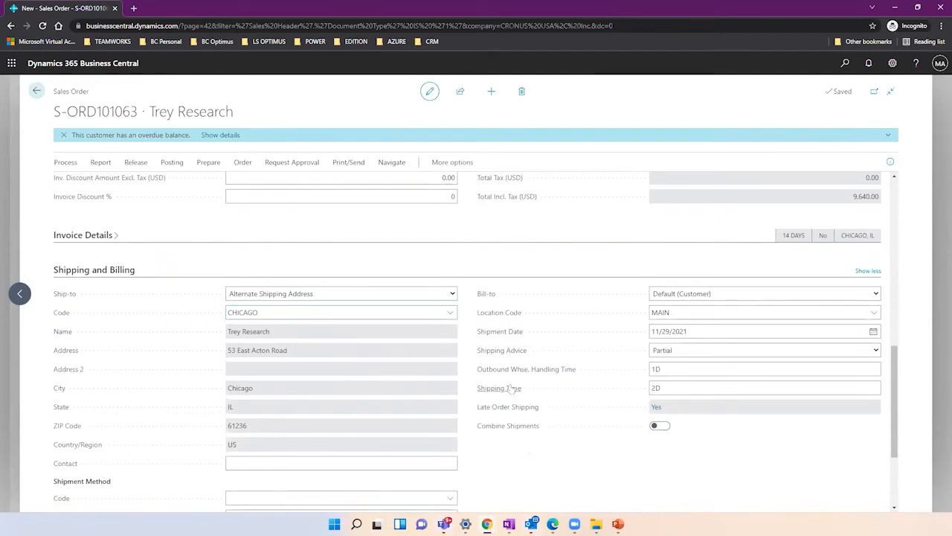
pyautogui.click(657, 387)
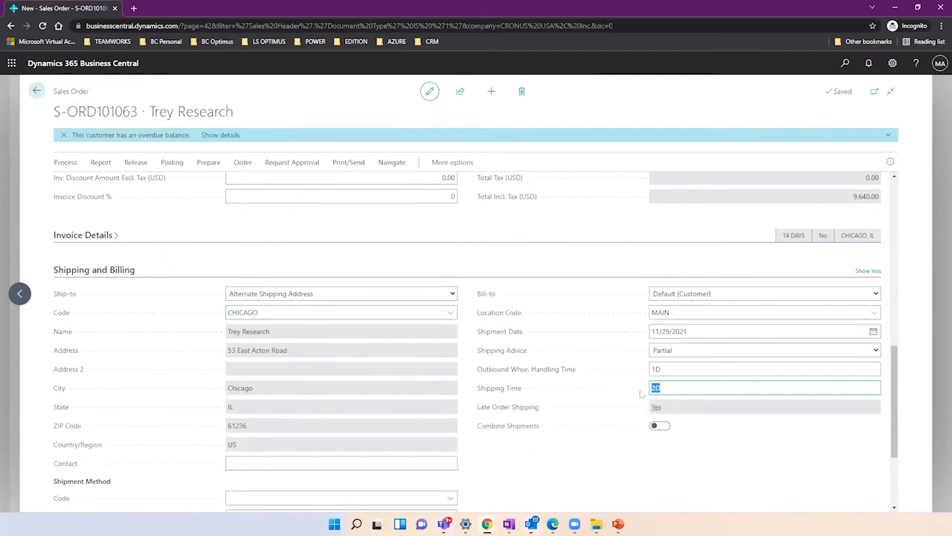
pyautogui.moveTo(505, 394)
pyautogui.moveTo(515, 378)
pyautogui.click(696, 367)
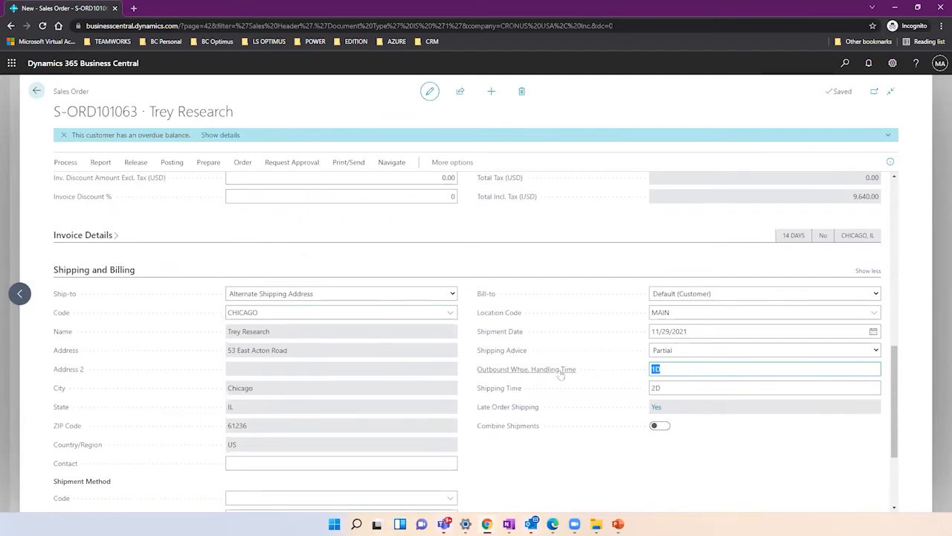
pyautogui.moveTo(561, 375)
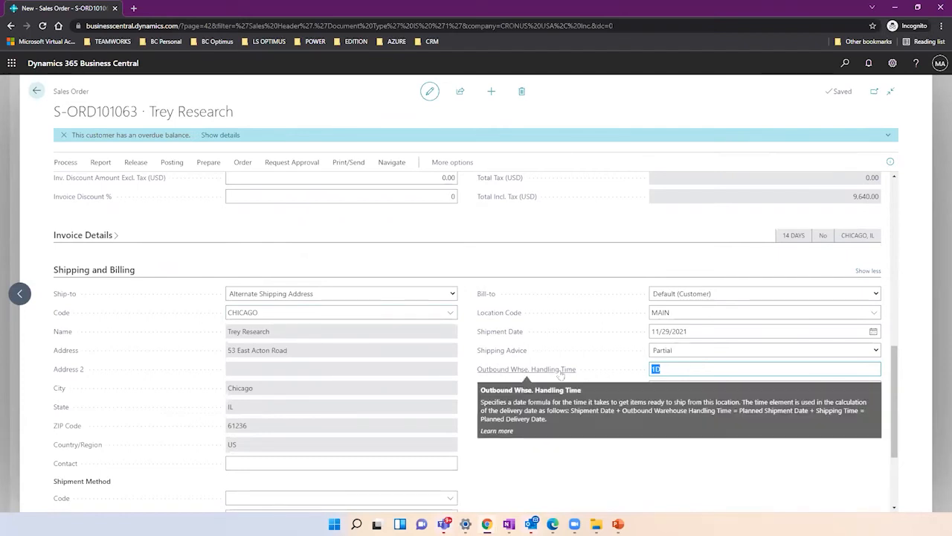
pyautogui.click(677, 389)
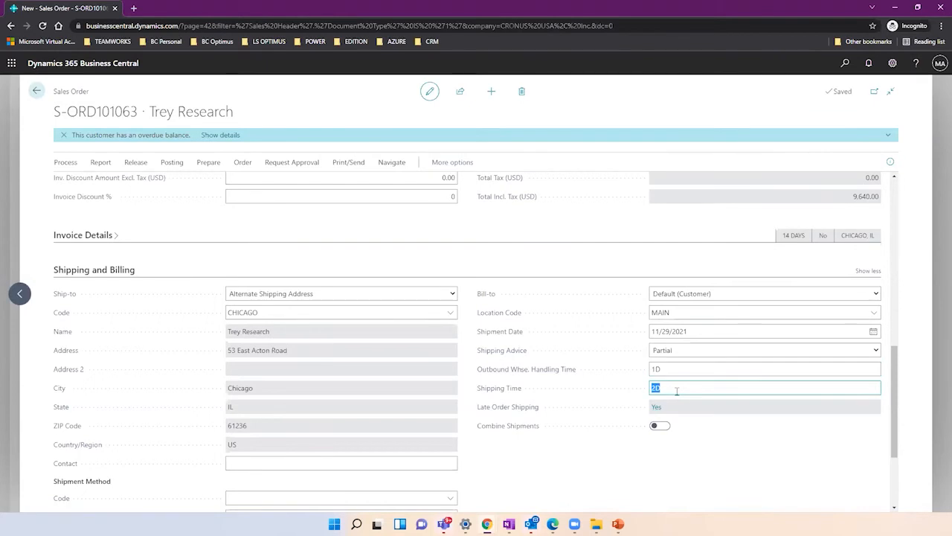
pyautogui.click(269, 311)
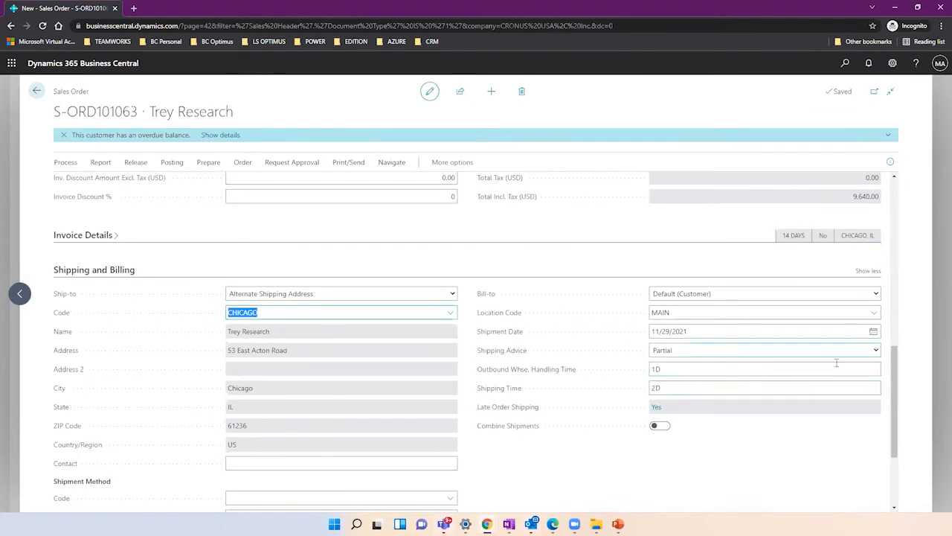
pyautogui.moveTo(895, 381); pyautogui.dragTo(865, 295)
pyautogui.click(658, 307)
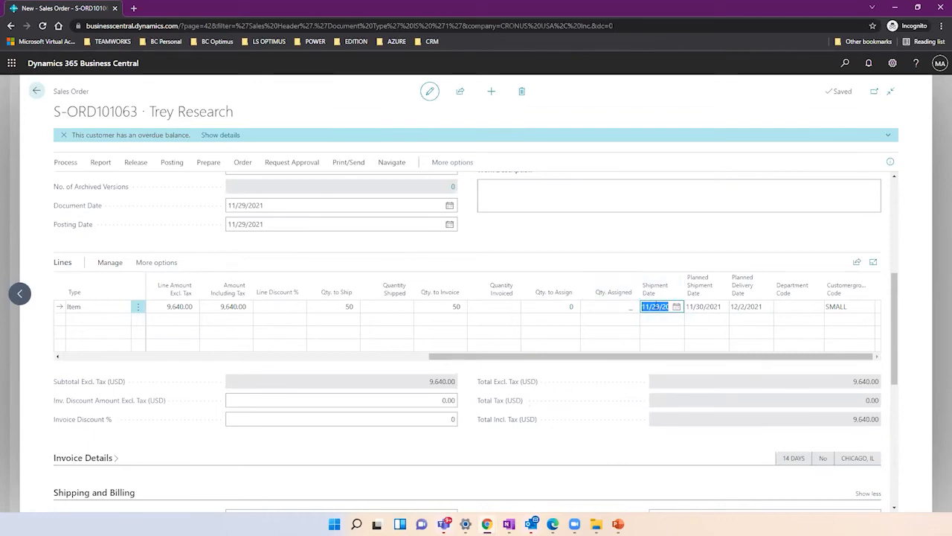
# Step through the line's planned shipment and delivery dates and review the item's Details FactBox for availability and costs.
pyautogui.press('Tab')
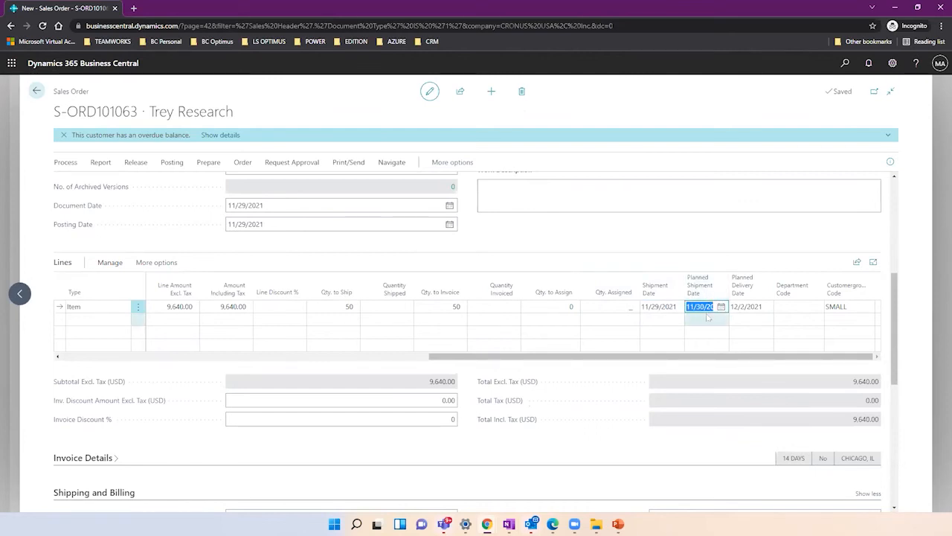
pyautogui.press('Tab')
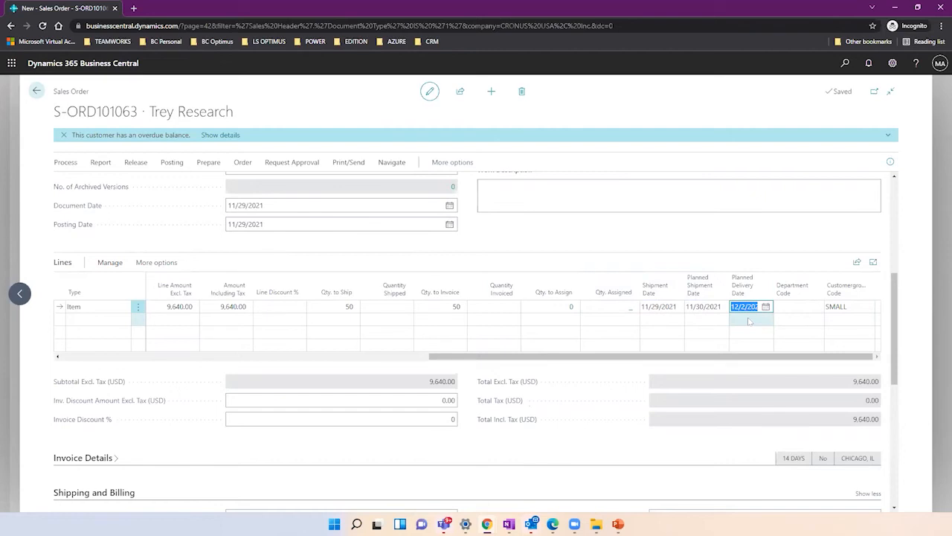
pyautogui.click(890, 163)
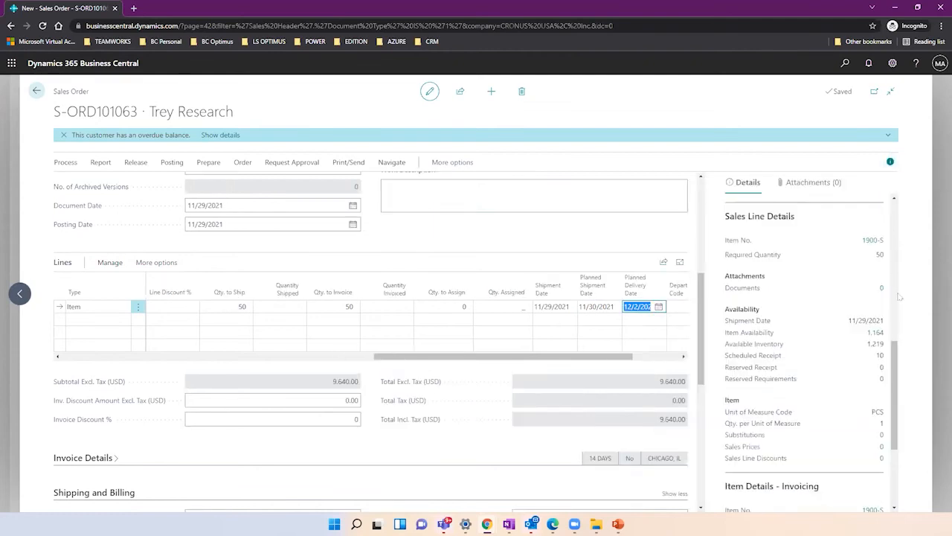
pyautogui.scroll(-4, 900, 348)
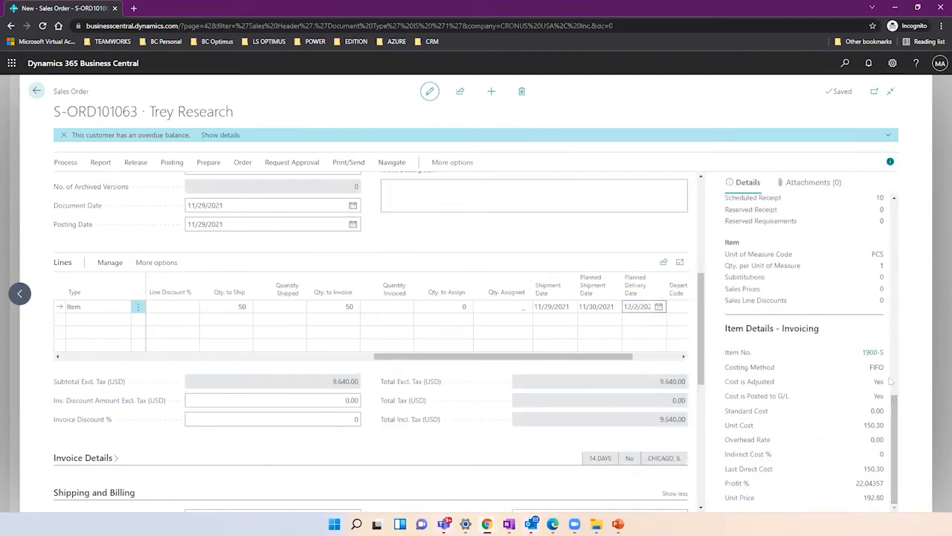
pyautogui.moveTo(893, 397); pyautogui.dragTo(885, 367)
pyautogui.scroll(3, 886, 370)
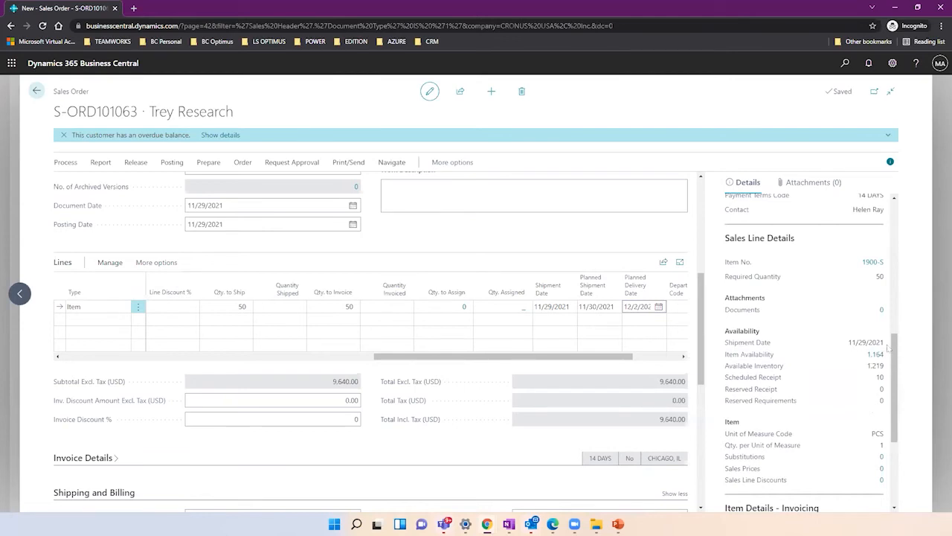
pyautogui.scroll(1, 890, 310)
pyautogui.scroll(5, 890, 310)
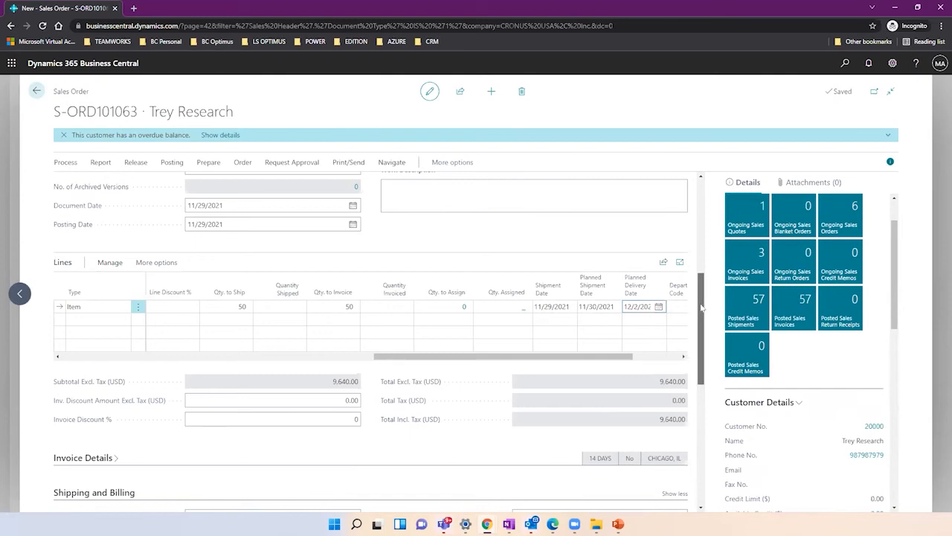
pyautogui.scroll(4, 702, 307)
pyautogui.scroll(-2, 696, 238)
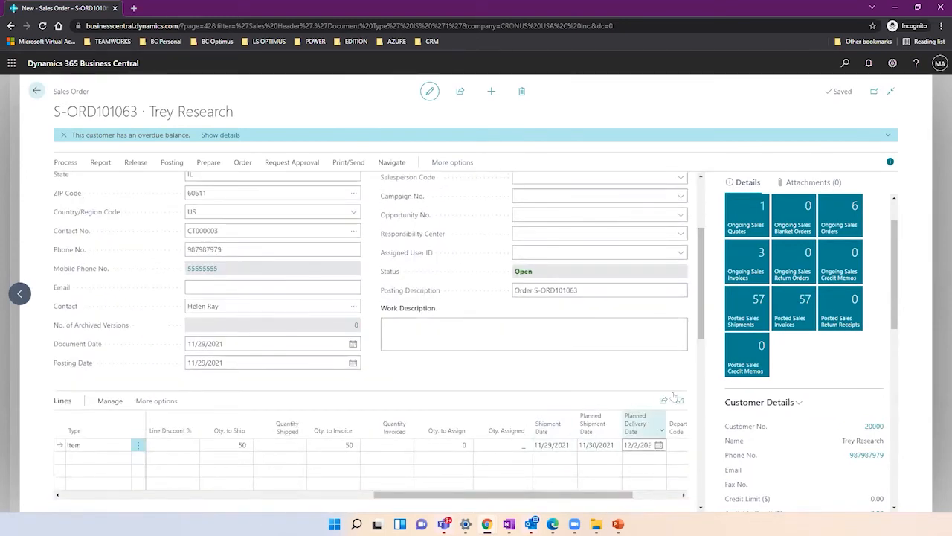
pyautogui.scroll(2, 702, 325)
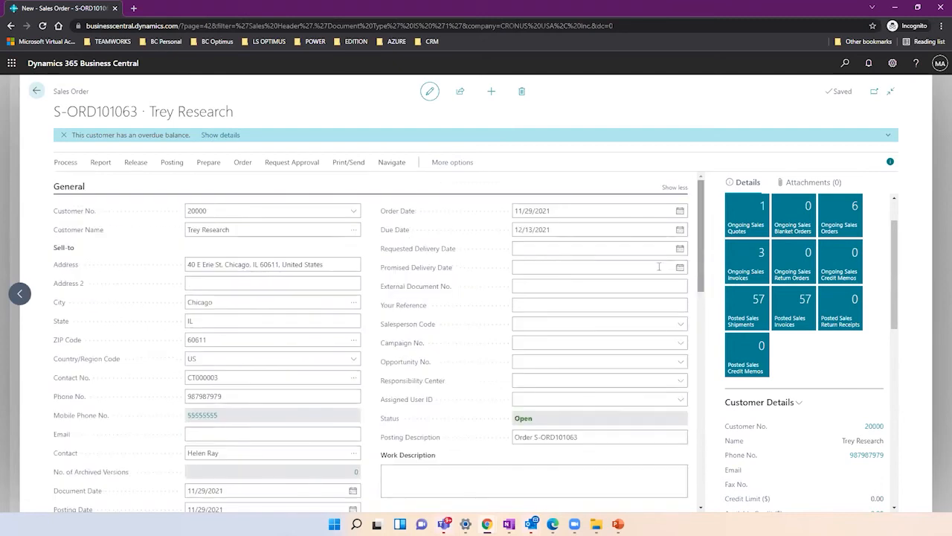
# Pick 12/6/2021 as the requested delivery date and confirm Yes to update the order lines.
pyautogui.click(520, 244)
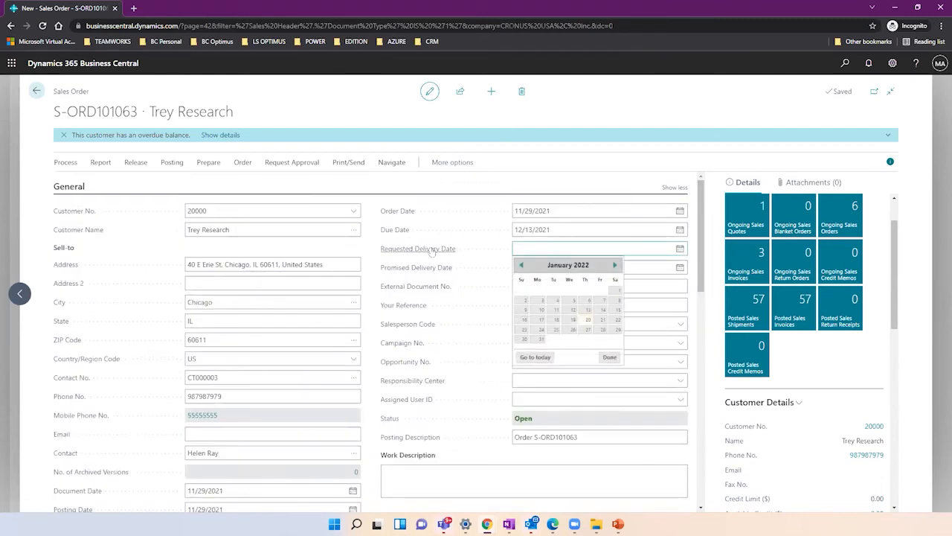
pyautogui.click(376, 272)
pyautogui.moveTo(393, 274)
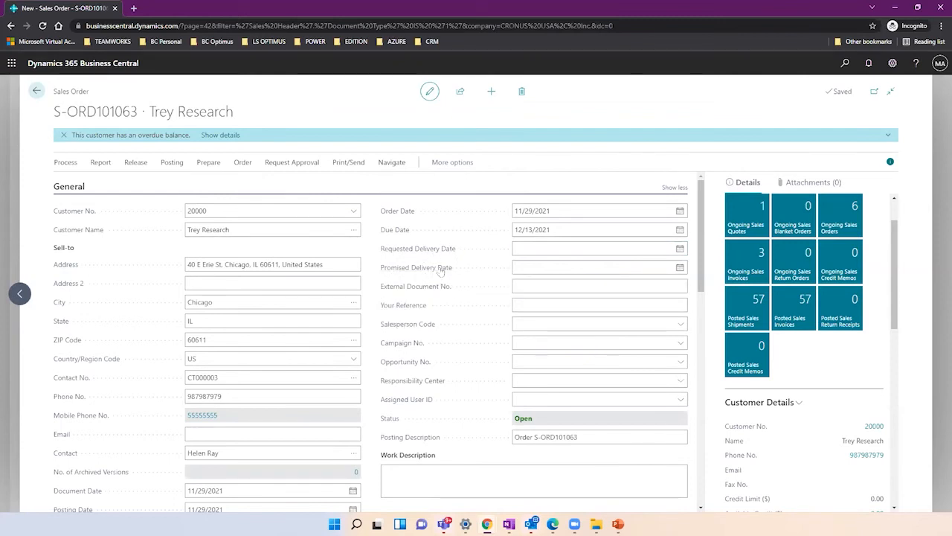
pyautogui.click(679, 269)
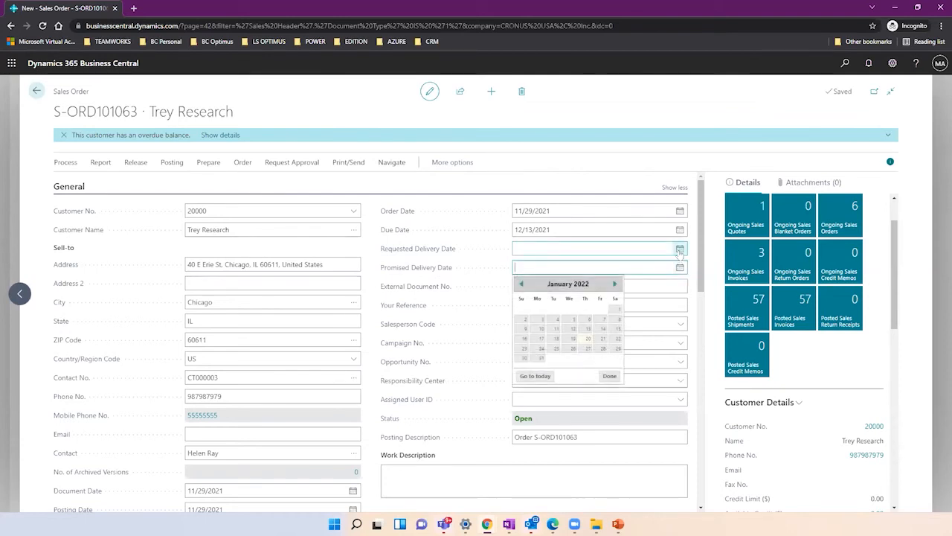
pyautogui.click(679, 252)
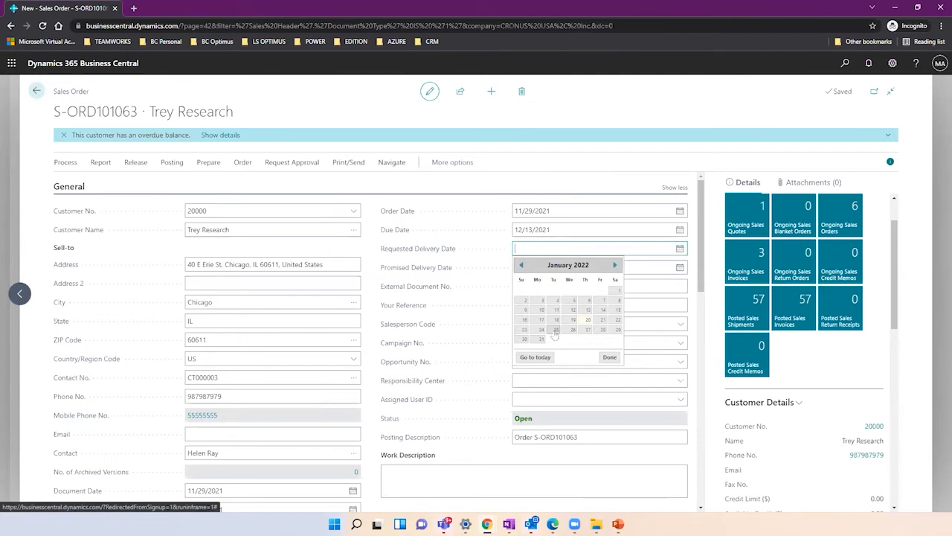
pyautogui.click(520, 265)
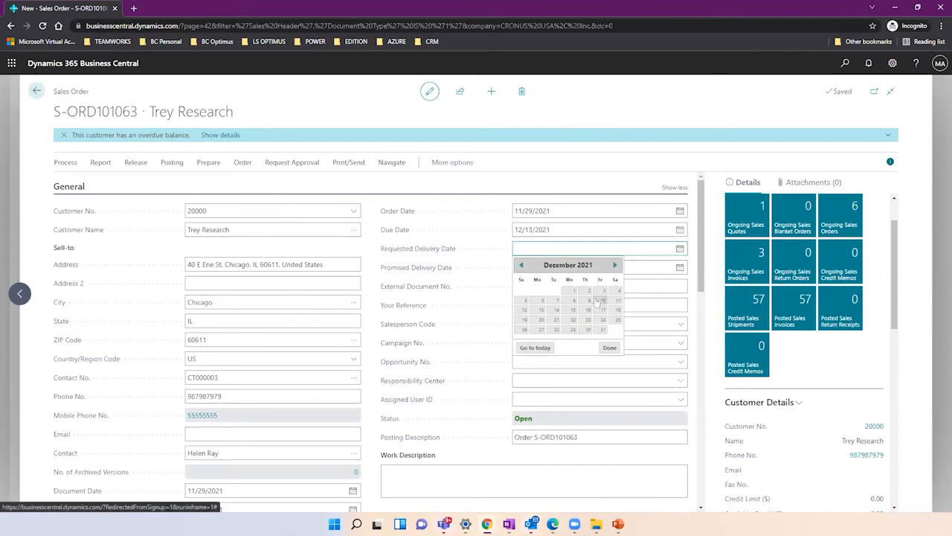
pyautogui.click(540, 300)
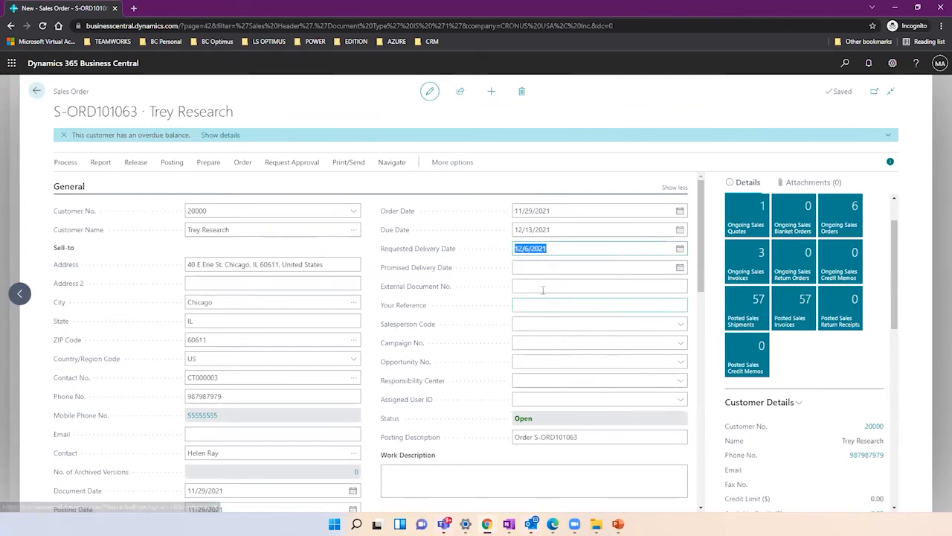
pyautogui.click(541, 270)
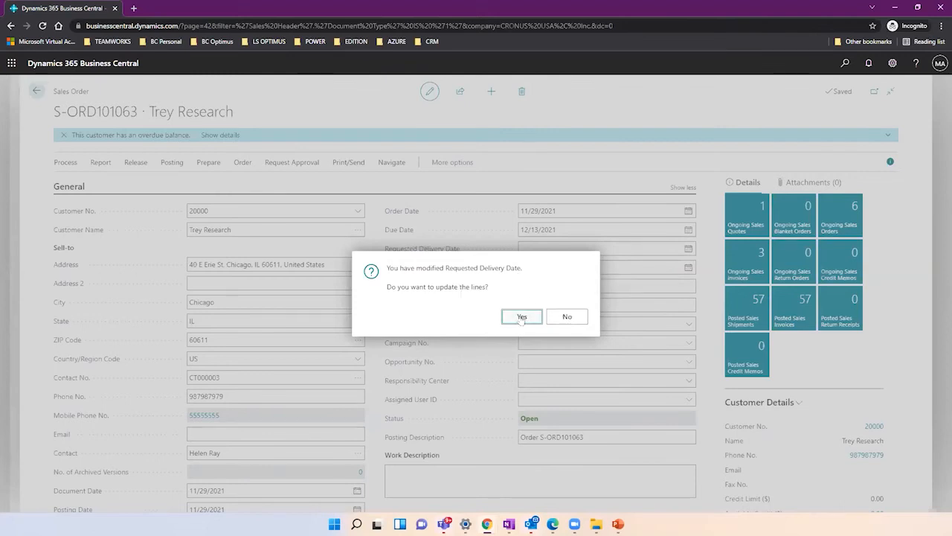
pyautogui.click(523, 317)
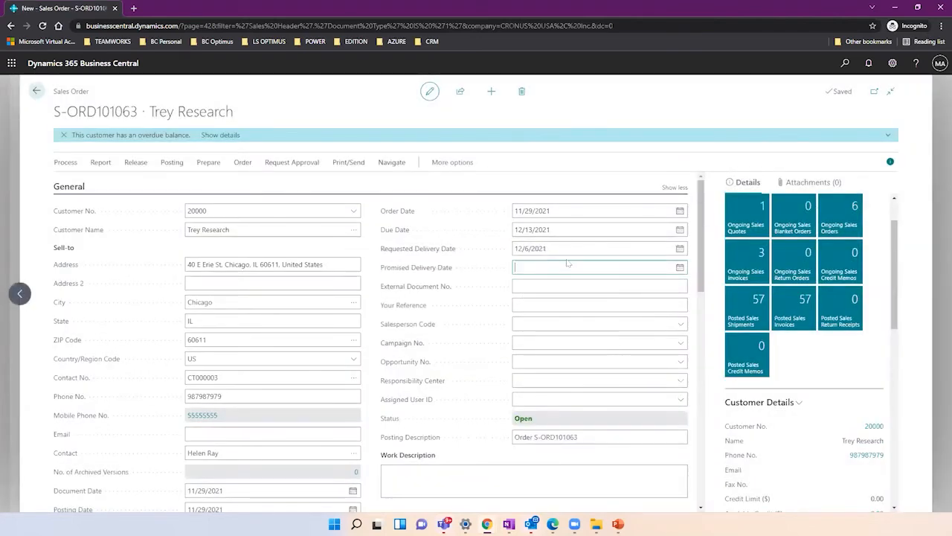
pyautogui.click(548, 245)
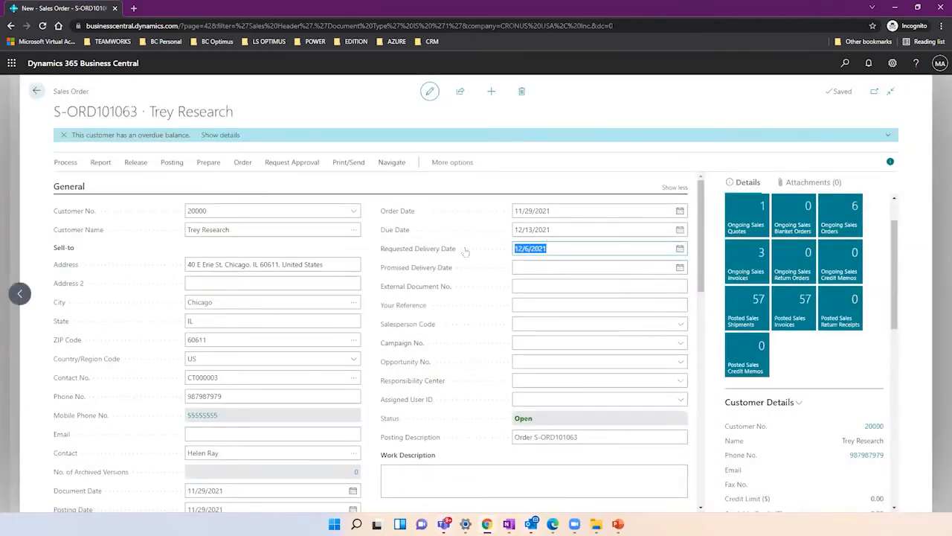
pyautogui.moveTo(704, 251); pyautogui.dragTo(712, 345)
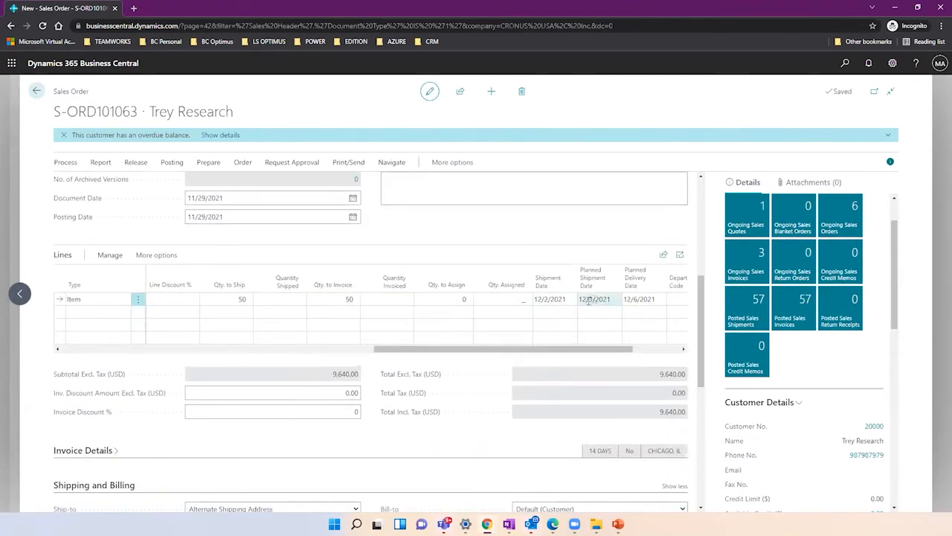
pyautogui.click(552, 300)
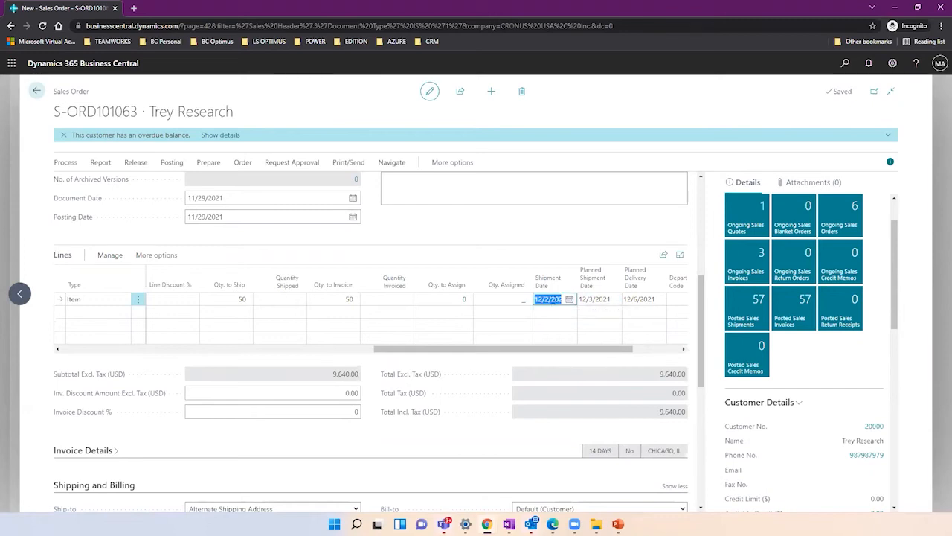
pyautogui.click(592, 299)
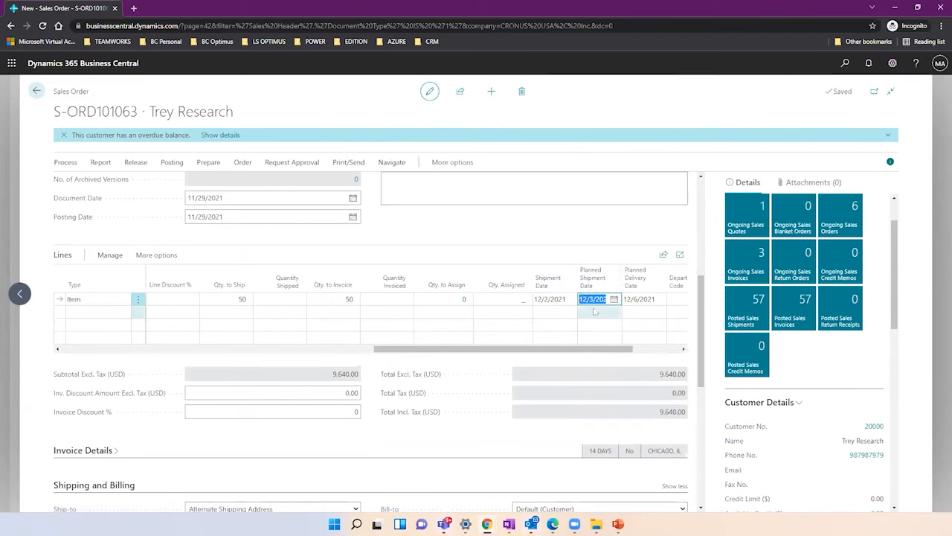
pyautogui.press('Tab')
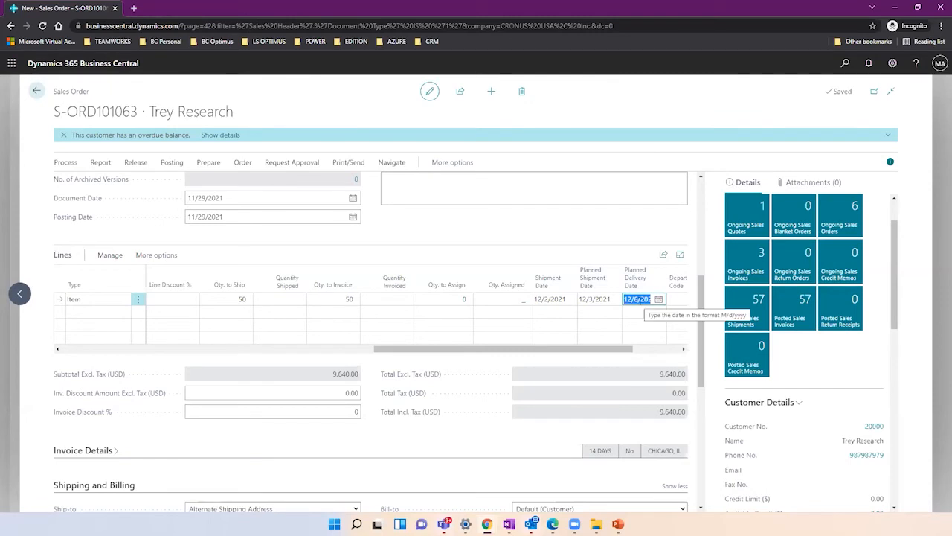
pyautogui.hotkey('shift', 'Tab')
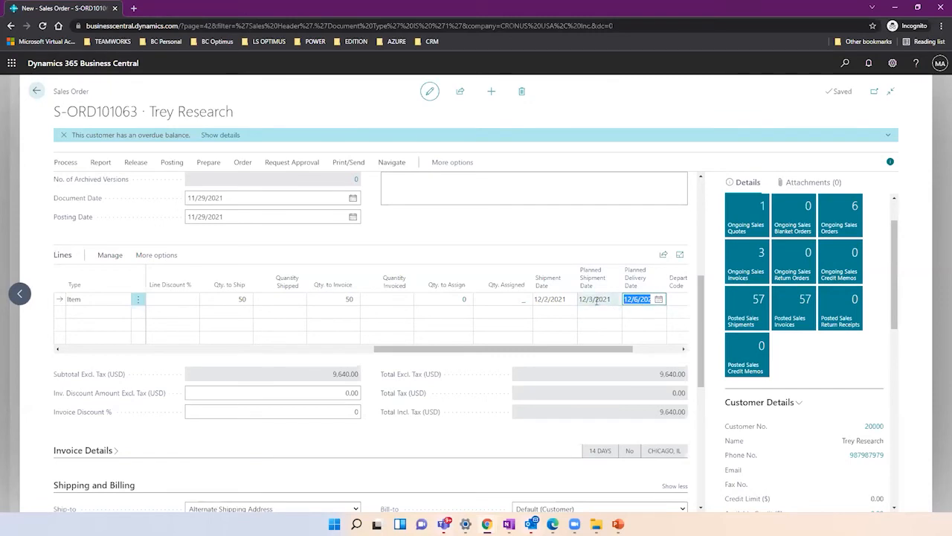
pyautogui.click(562, 299)
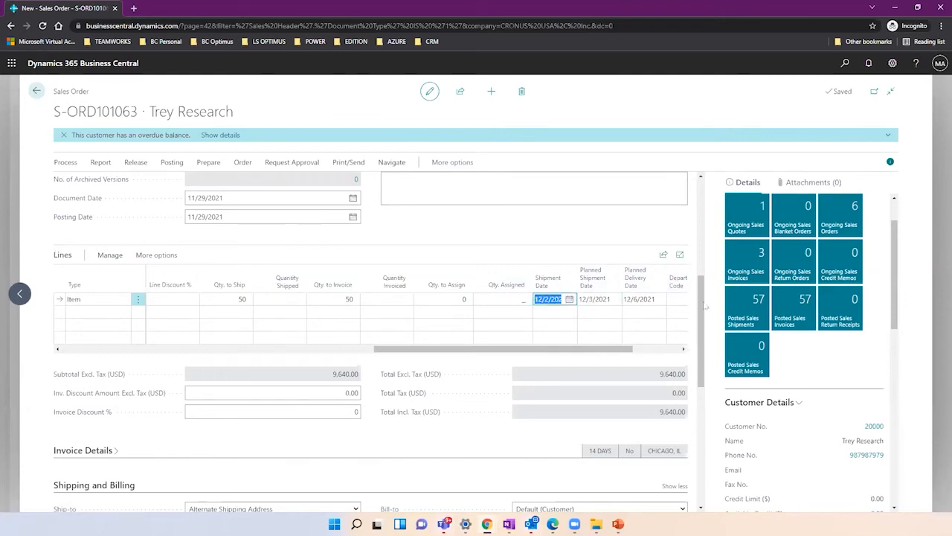
pyautogui.moveTo(700, 298); pyautogui.dragTo(699, 219)
# Page the Promised Delivery Date calendar back to November 2021 and pick November 8.
pyautogui.click(679, 227)
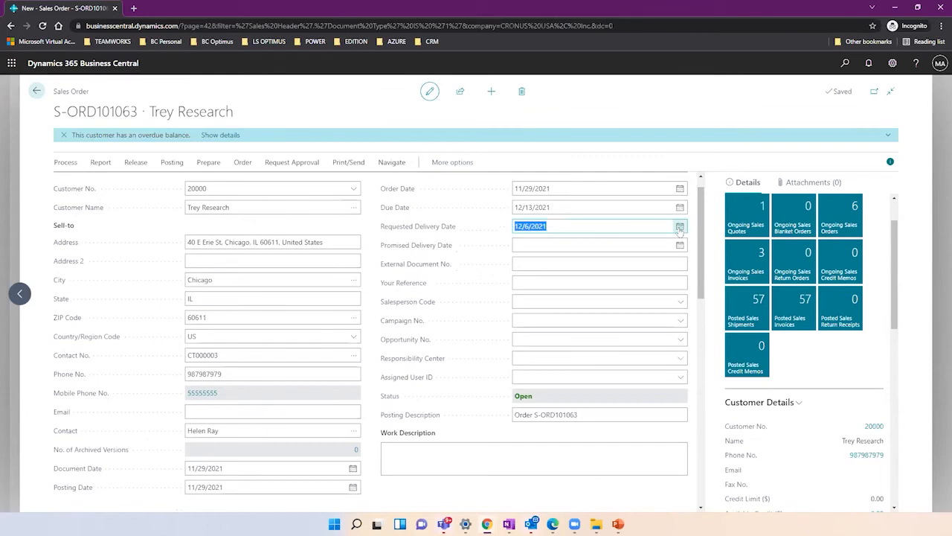
pyautogui.click(680, 245)
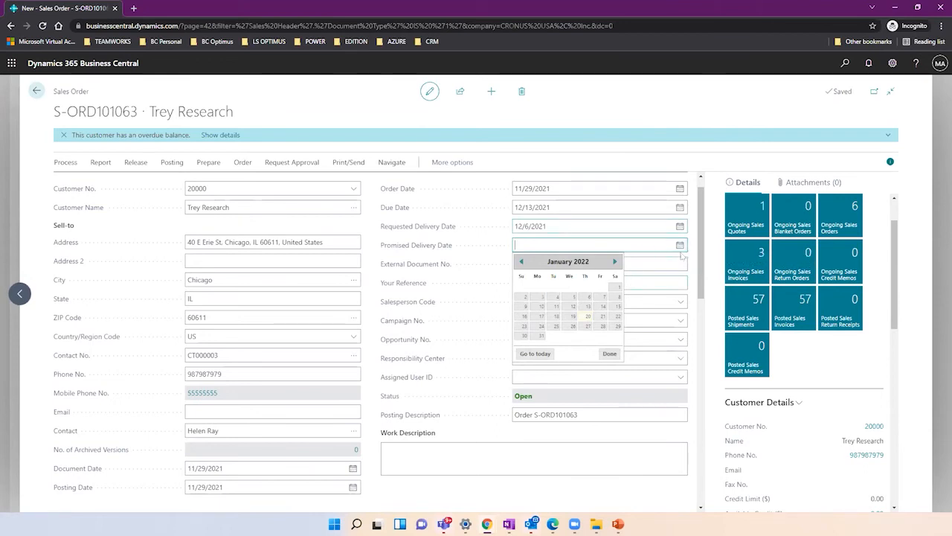
pyautogui.click(521, 262)
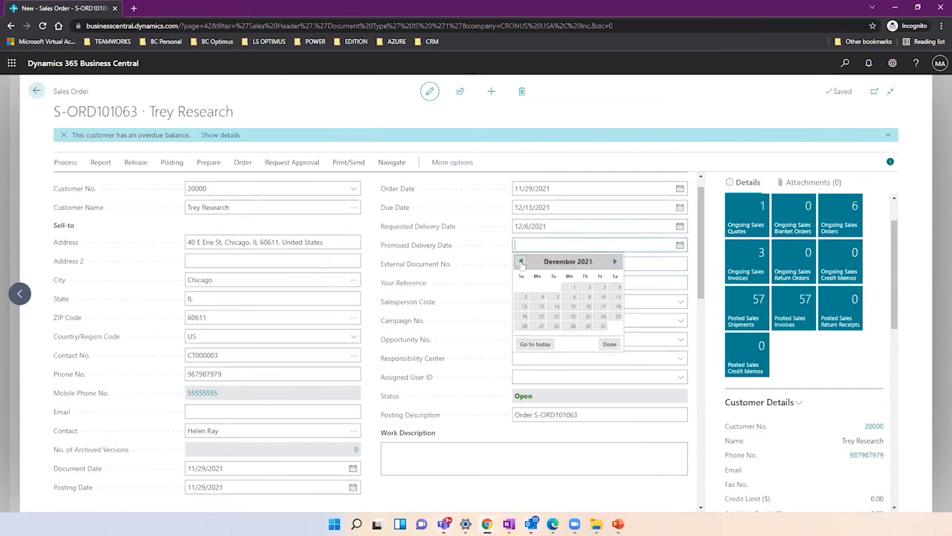
pyautogui.click(521, 262)
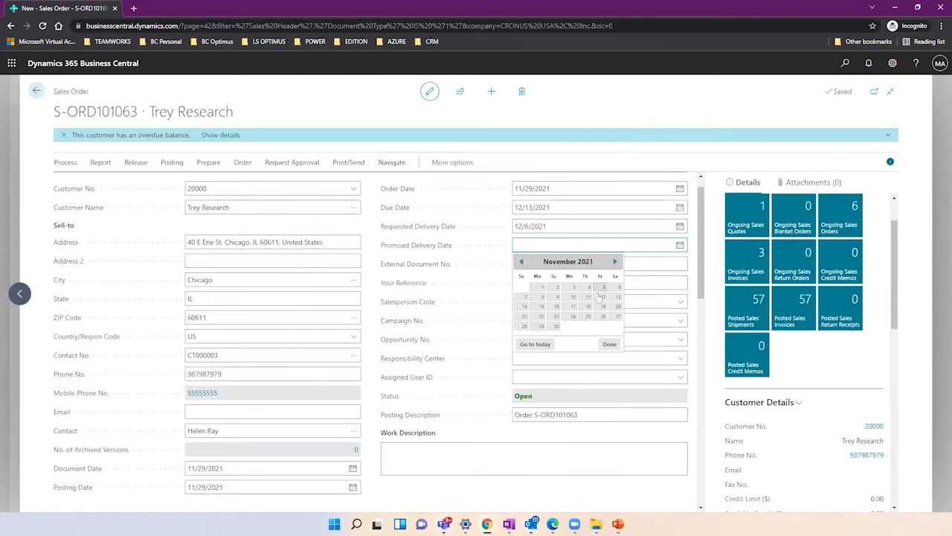
pyautogui.click(537, 301)
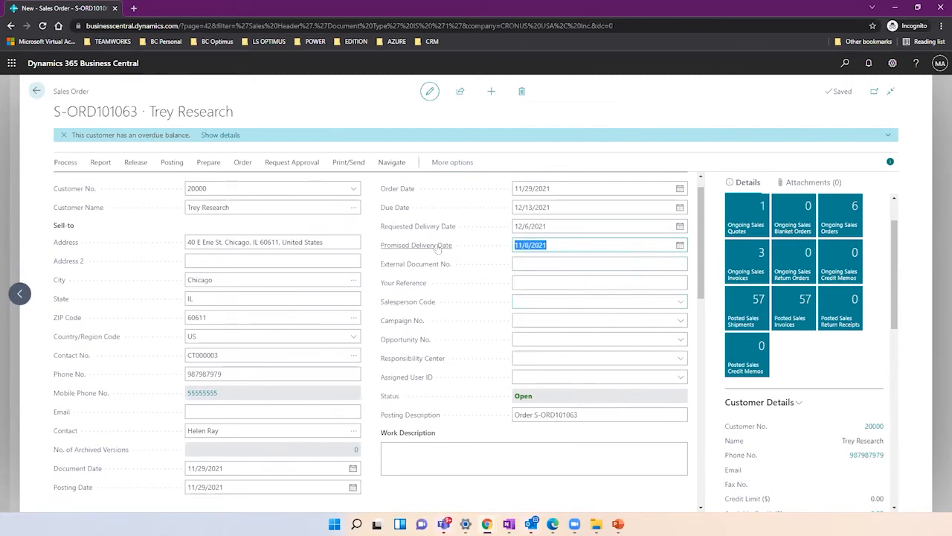
pyautogui.moveTo(437, 249)
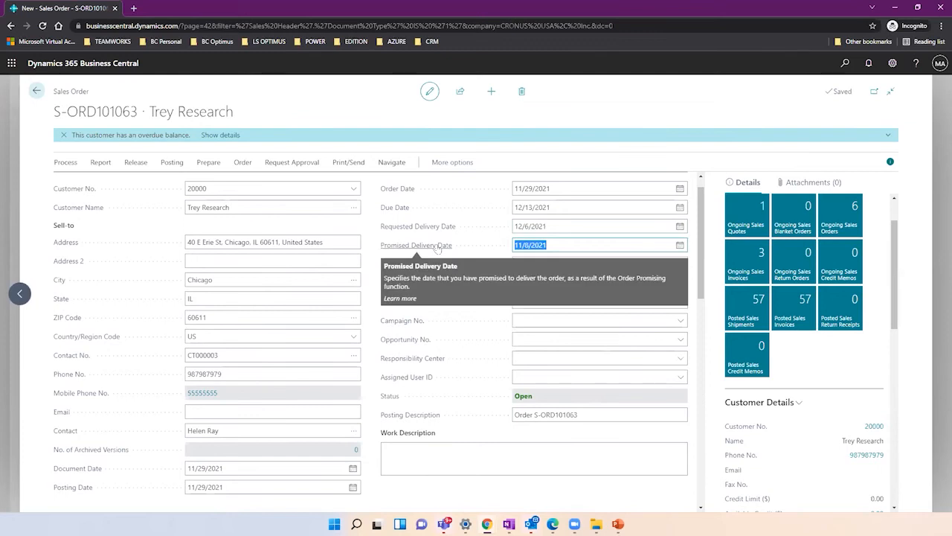
pyautogui.moveTo(437, 228)
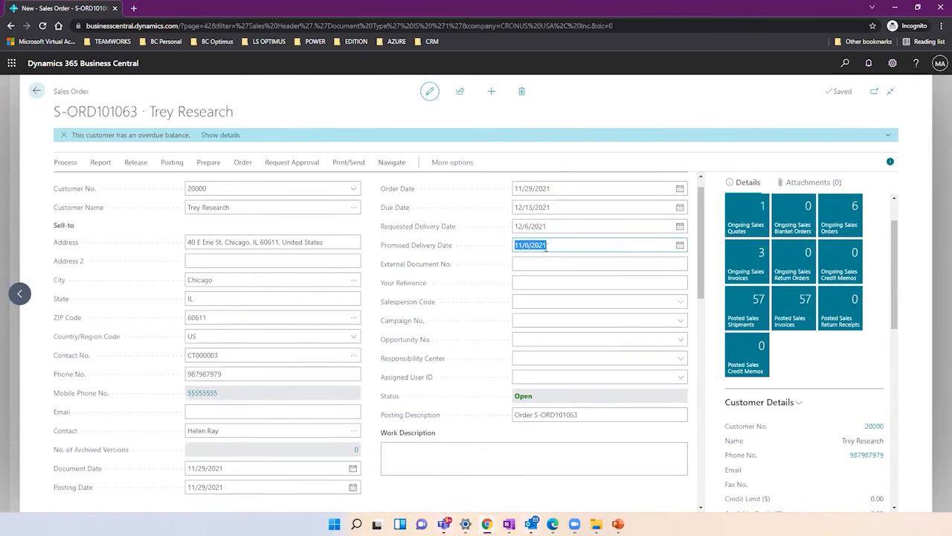
# Correct the promised delivery date to 12/7/2021 and apply it to the order lines.
pyautogui.click(547, 247)
pyautogui.click(680, 245)
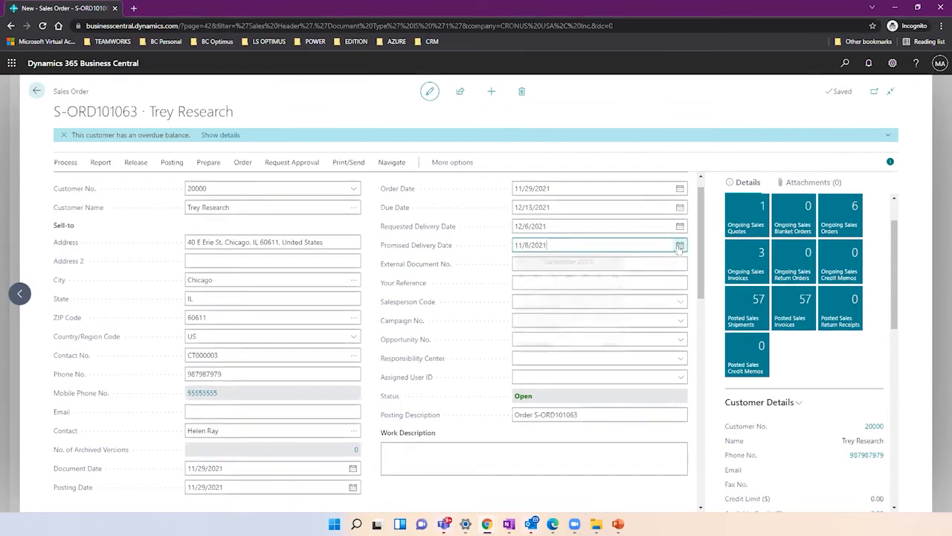
pyautogui.click(615, 261)
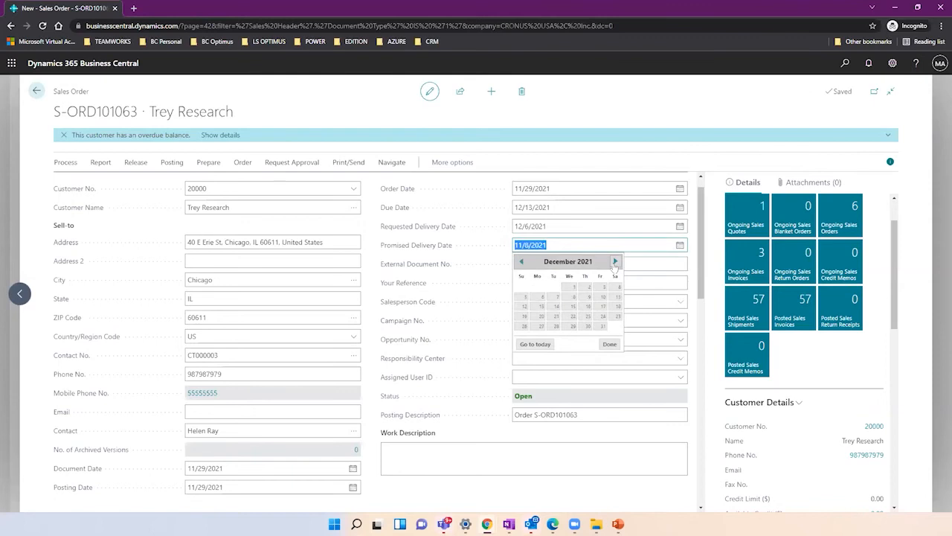
pyautogui.click(558, 300)
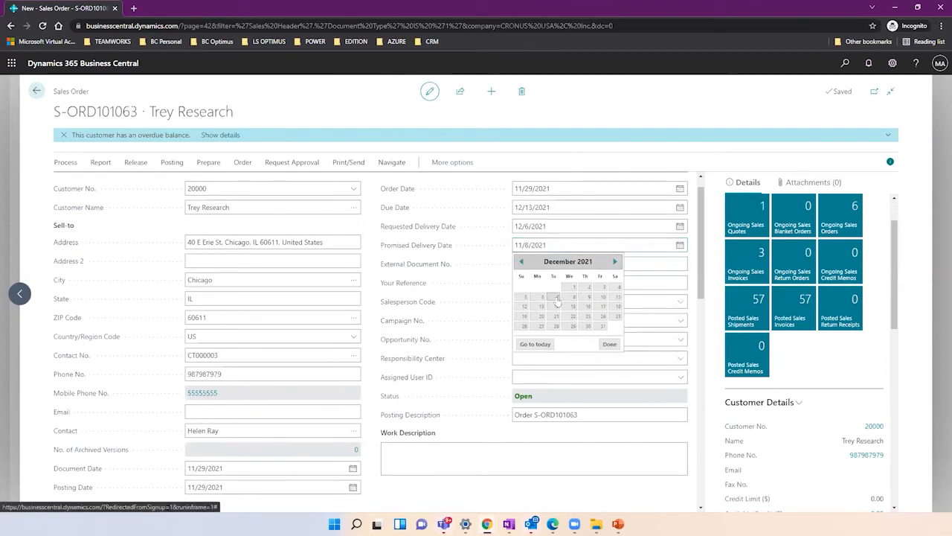
pyautogui.click(545, 227)
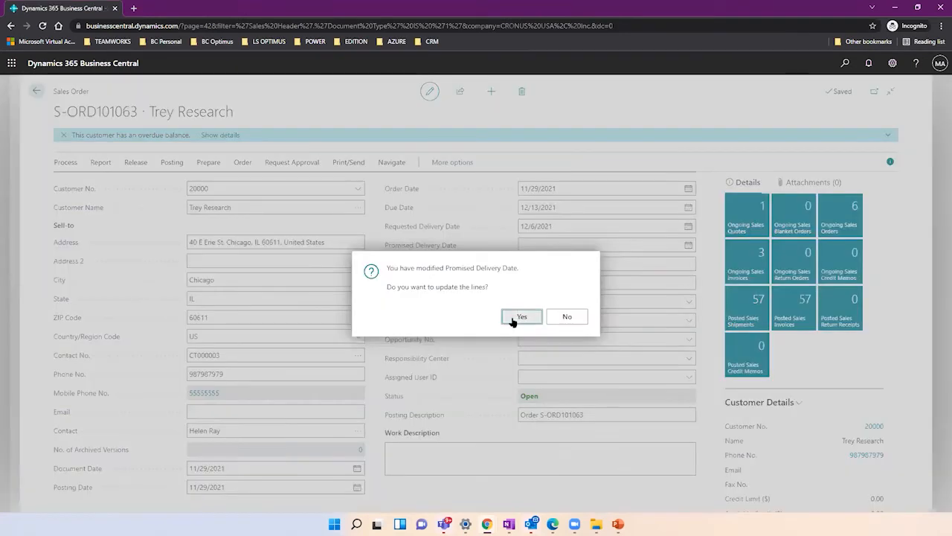
pyautogui.click(512, 319)
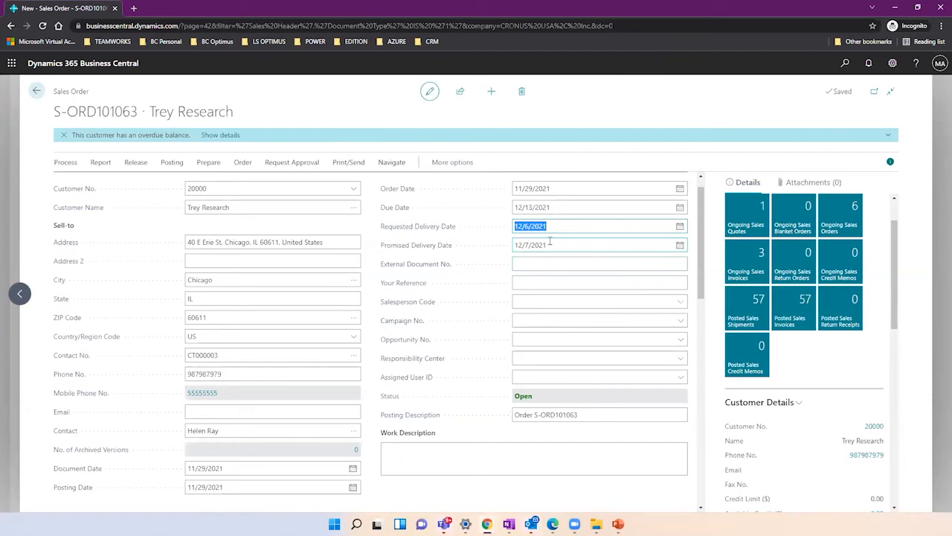
pyautogui.click(550, 239)
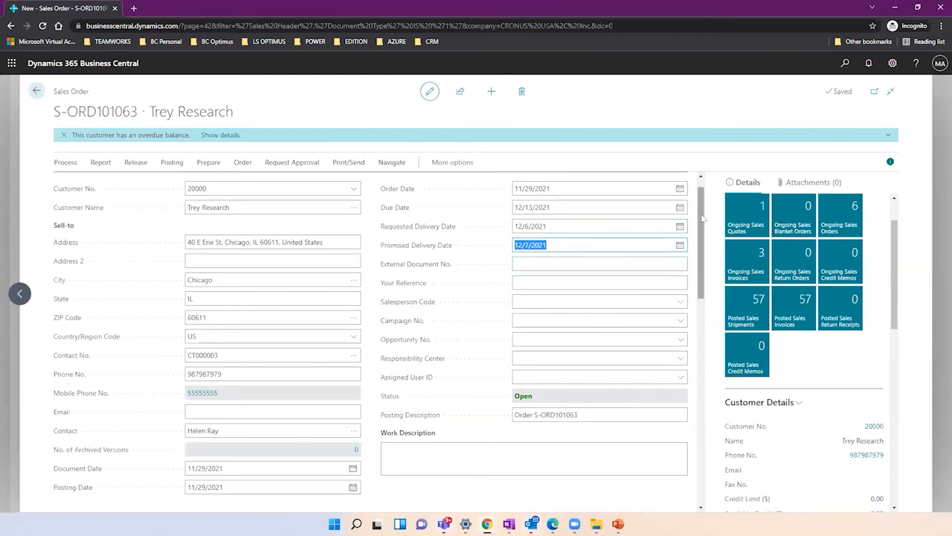
pyautogui.scroll(-4, 702, 217)
pyautogui.click(637, 304)
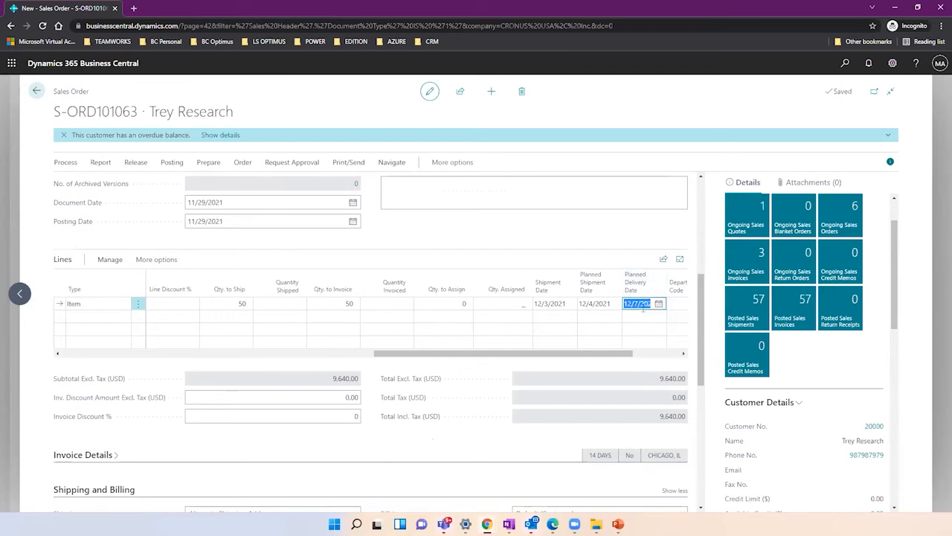
pyautogui.click(595, 303)
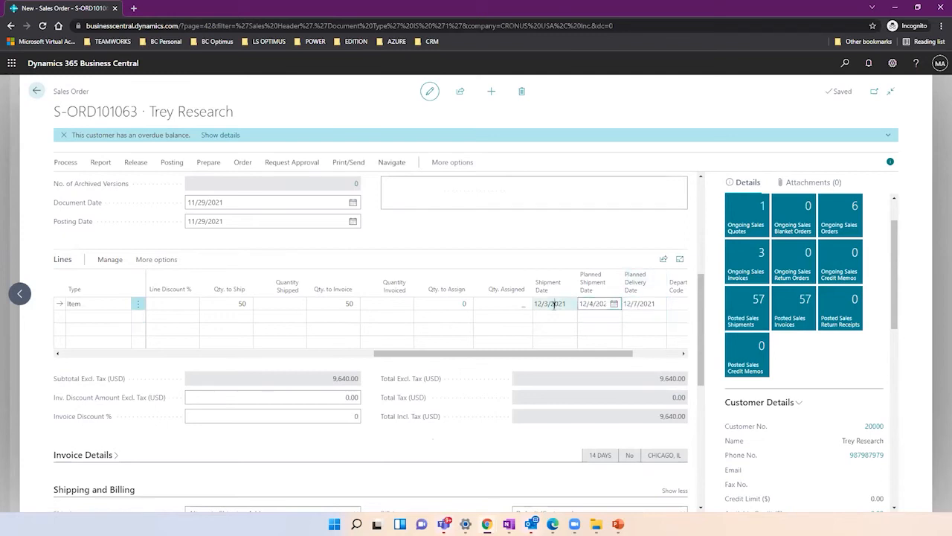
pyautogui.click(554, 303)
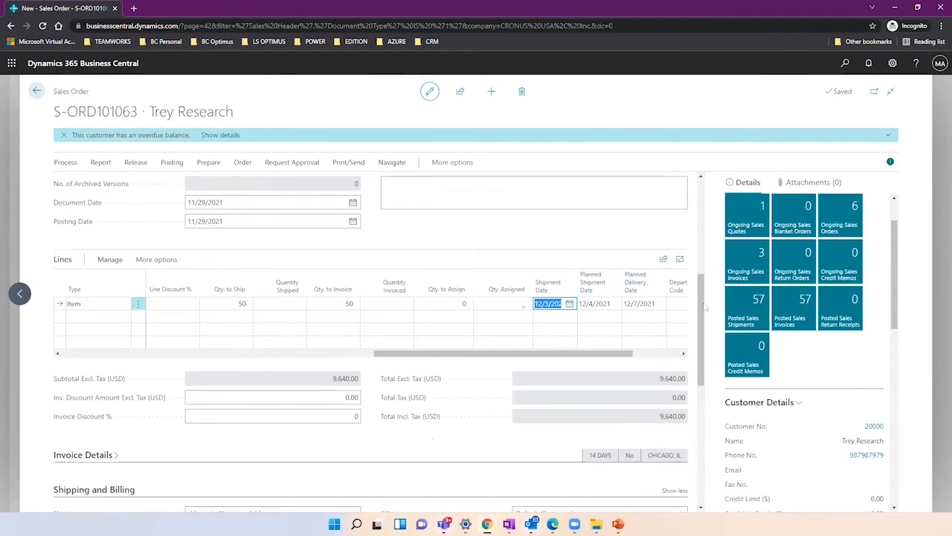
pyautogui.moveTo(702, 306); pyautogui.dragTo(689, 199)
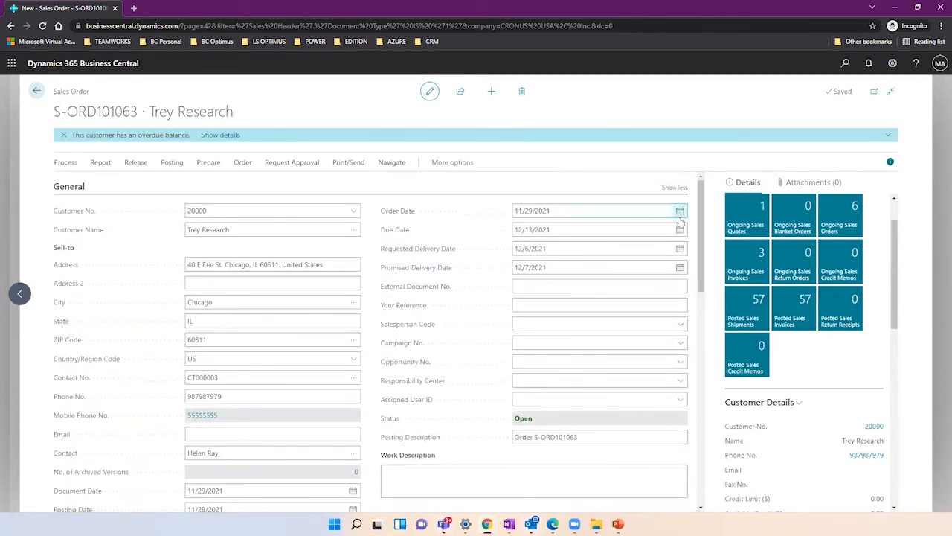
# Change the promised delivery date to 12/2/2021 and confirm updating the order lines.
pyautogui.click(680, 268)
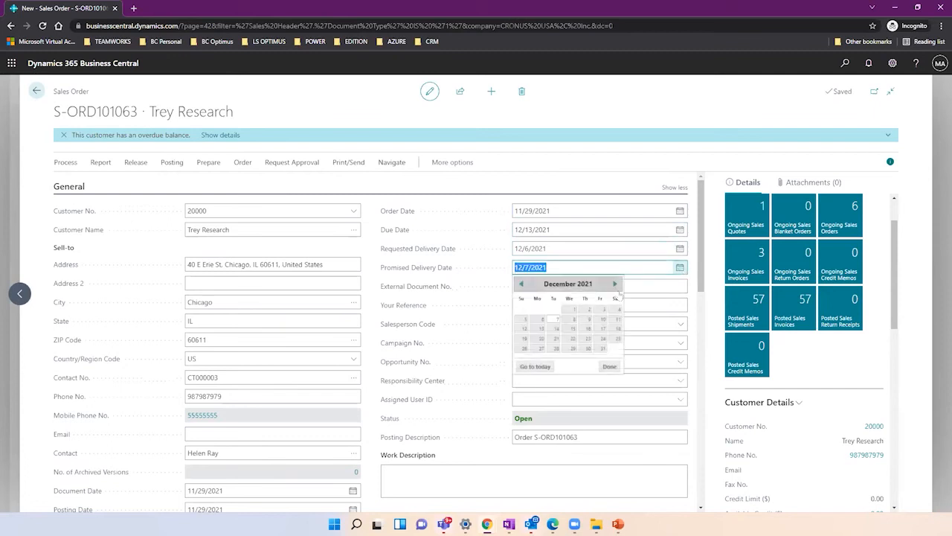
pyautogui.click(586, 309)
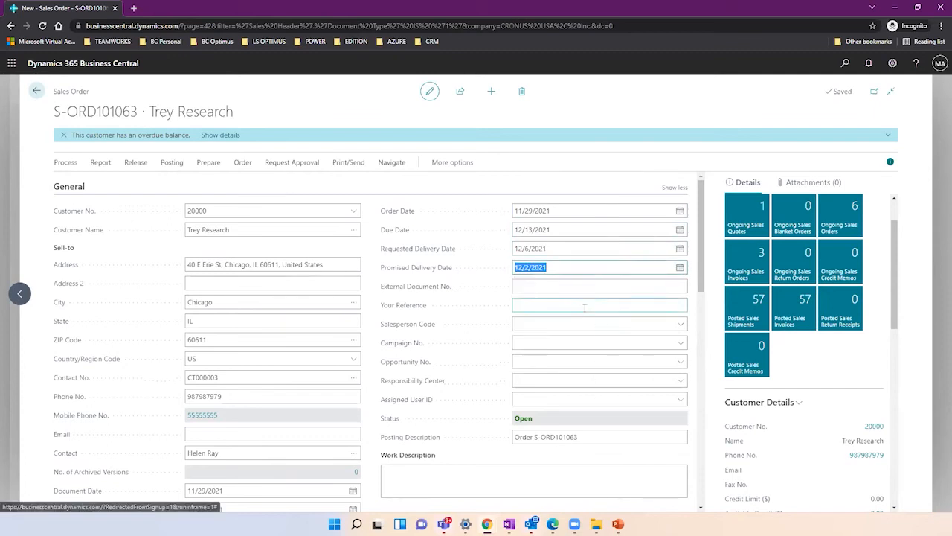
pyautogui.click(558, 288)
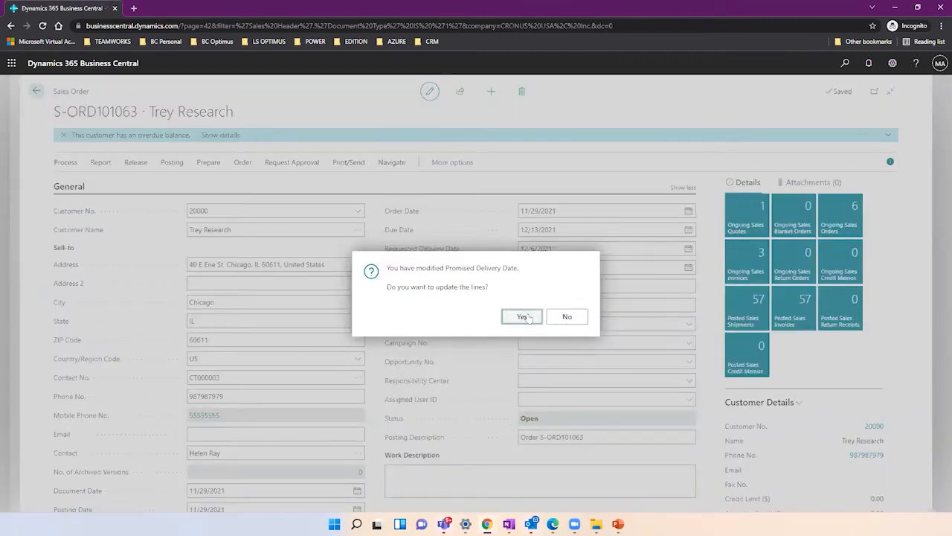
pyautogui.click(523, 316)
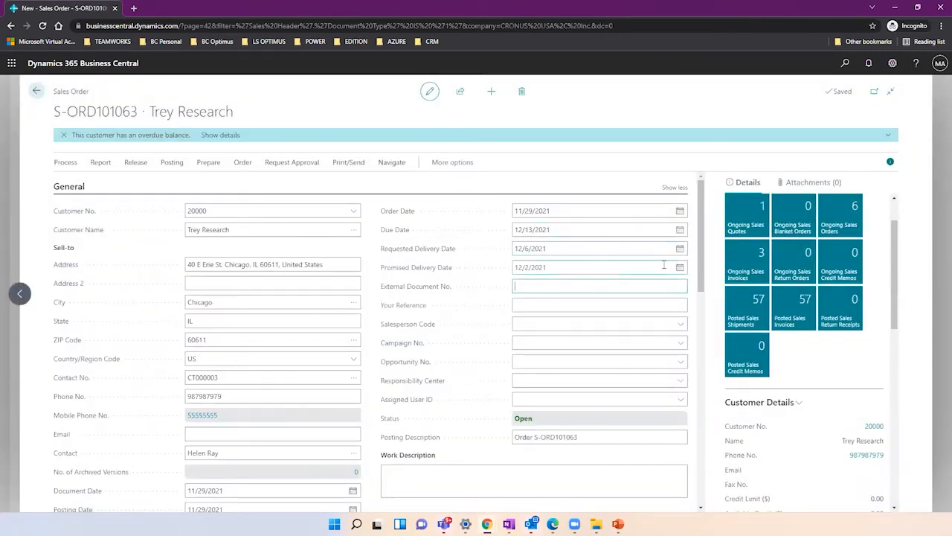
# Check the chair line's dates: shipment 11/29/2021, planned shipment 11/30/2021, planned delivery 12/2/2021.
pyautogui.moveTo(701, 265); pyautogui.dragTo(703, 365)
pyautogui.click(551, 337)
pyautogui.click(583, 337)
pyautogui.click(638, 337)
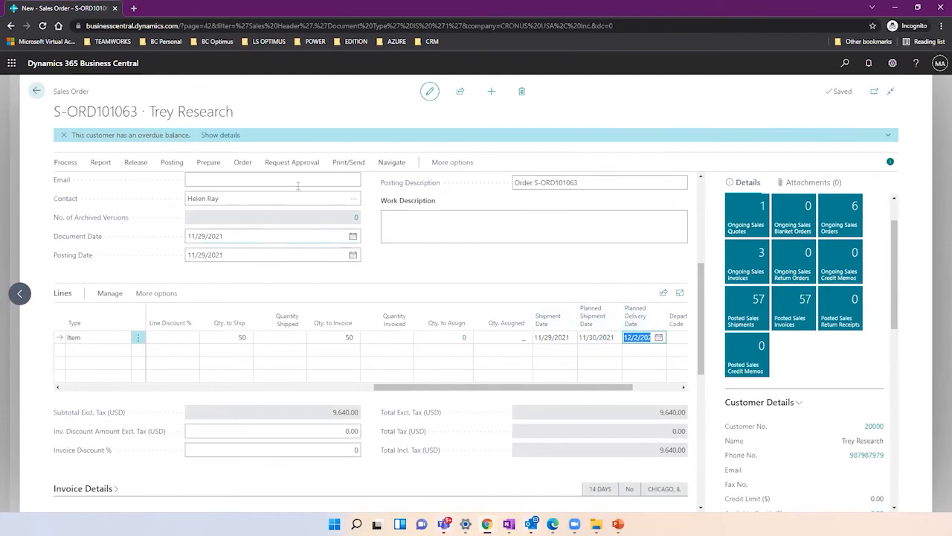
pyautogui.click(385, 163)
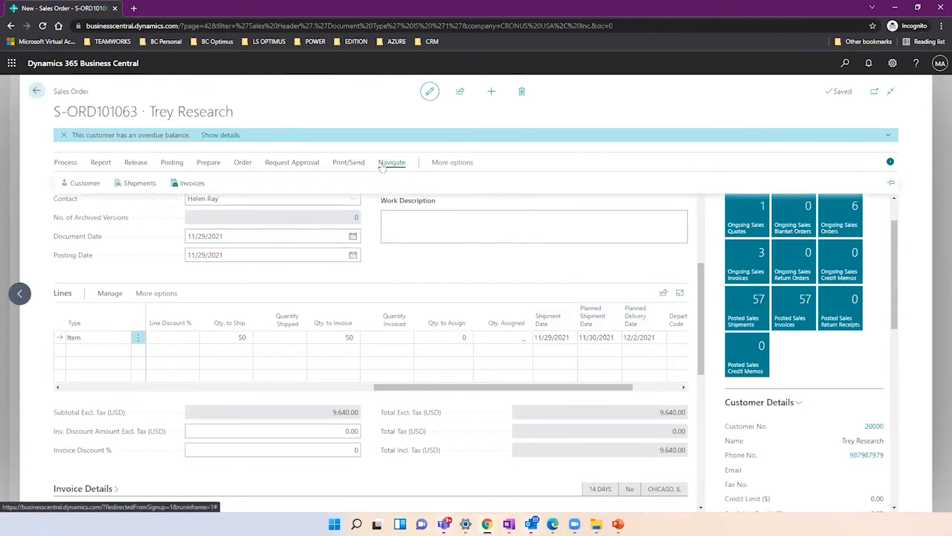
pyautogui.click(433, 163)
# Run Actions > Plan > Order Promising and maximize the lines showing 1900-S, quantity 50, availability 1,164.
pyautogui.click(433, 163)
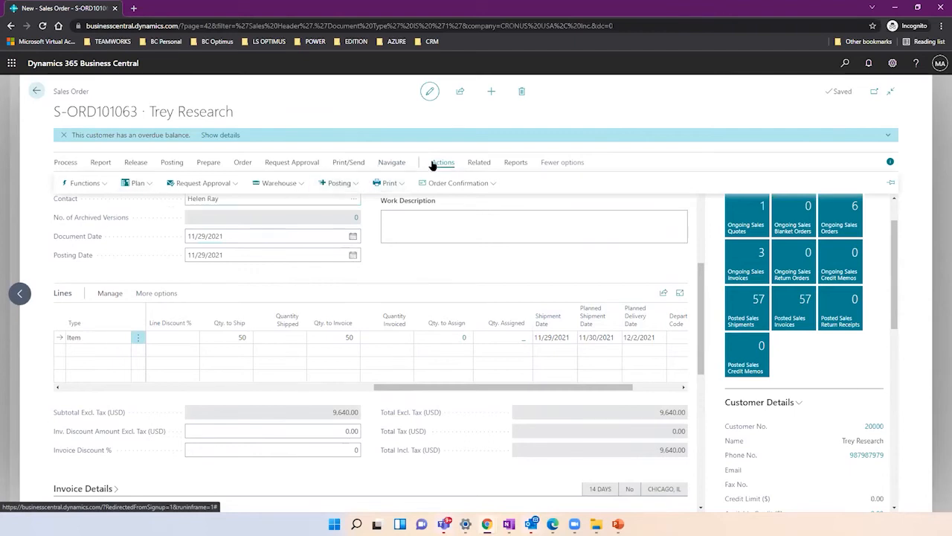
pyautogui.click(128, 184)
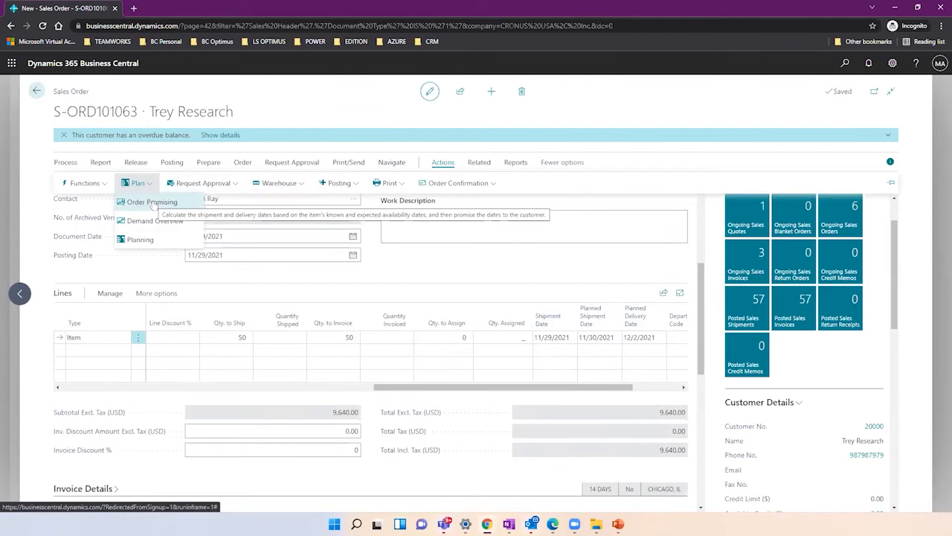
pyautogui.click(152, 203)
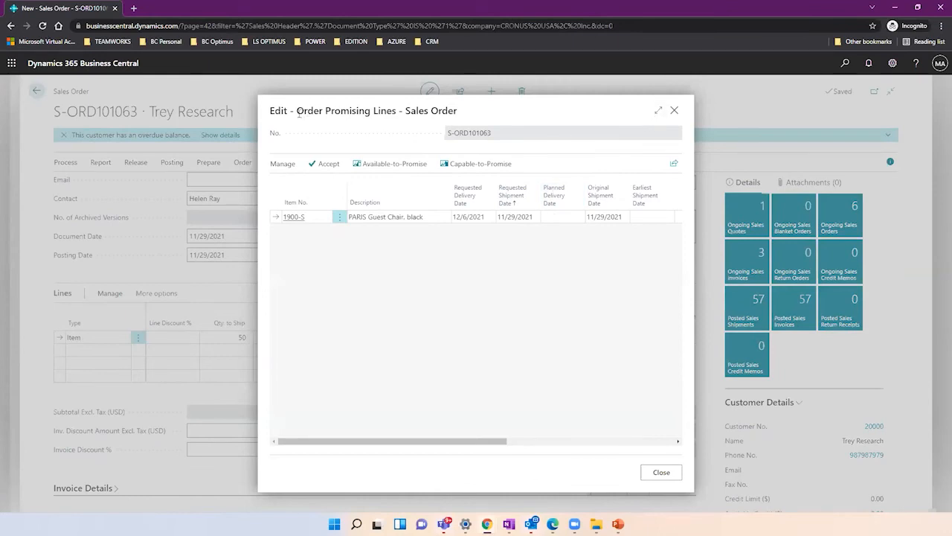
pyautogui.moveTo(298, 112); pyautogui.dragTo(401, 128)
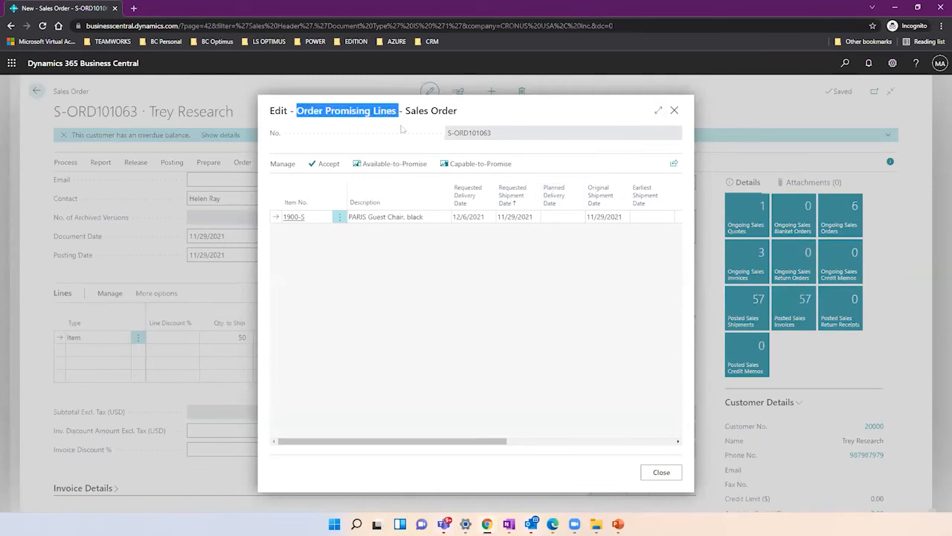
pyautogui.click(659, 112)
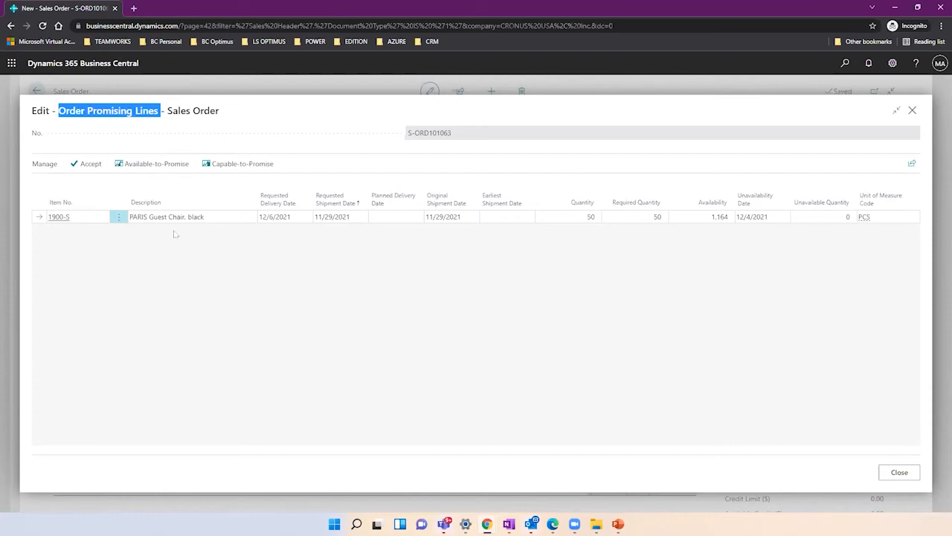
# Calculate available-to-promise dates for the PARIS chair line and accept shipment 11/29/2021, delivery 12/2/2021.
pyautogui.click(150, 168)
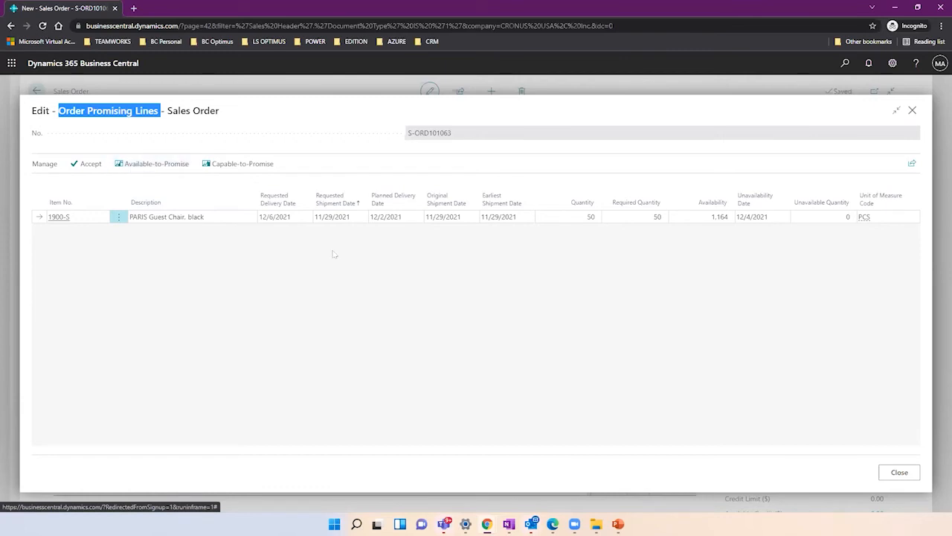
pyautogui.click(399, 218)
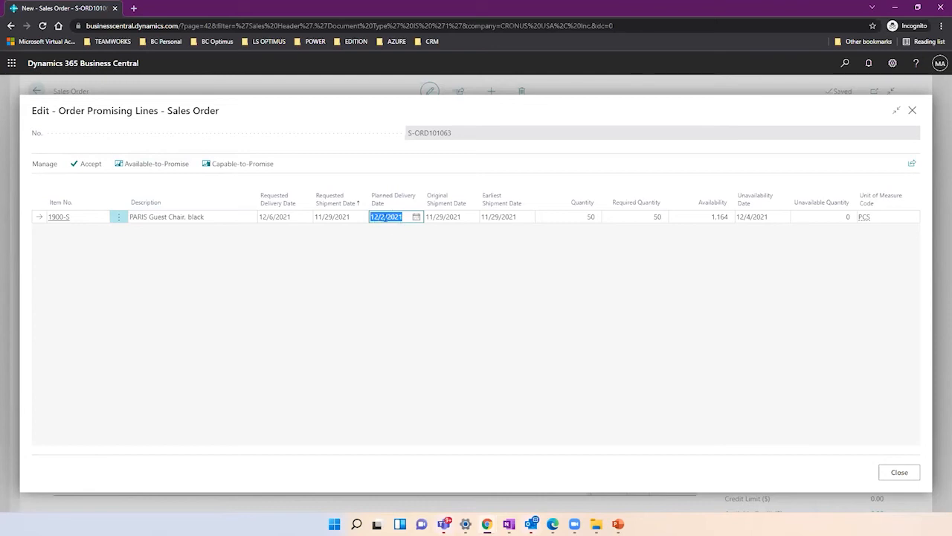
pyautogui.click(504, 216)
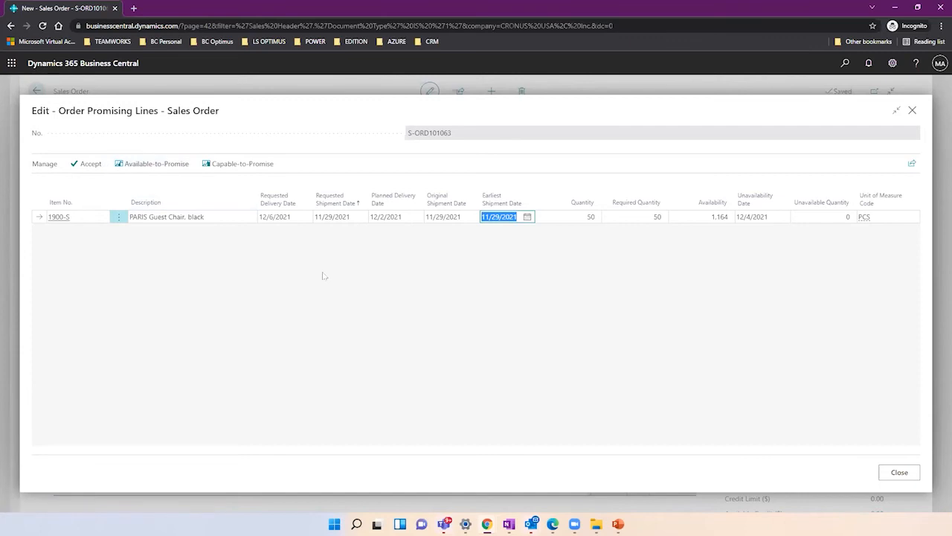
pyautogui.click(87, 166)
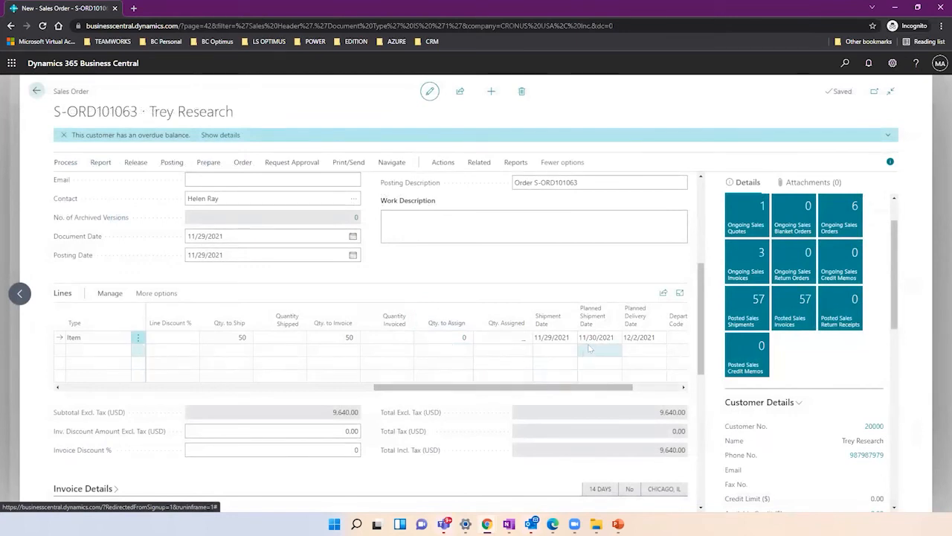
# Enter INv00001 as the order's External Document No., then correct the entry.
pyautogui.click(630, 339)
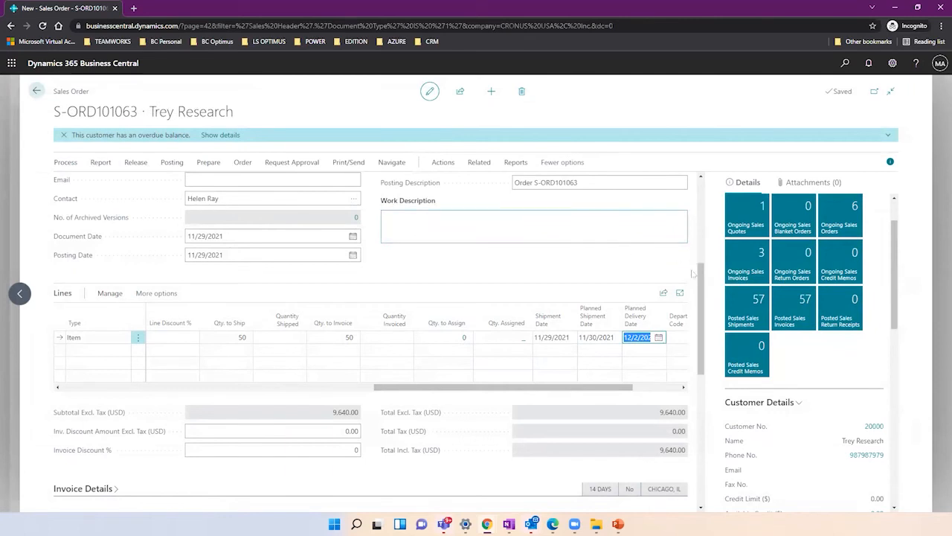
pyautogui.moveTo(702, 283); pyautogui.dragTo(701, 201)
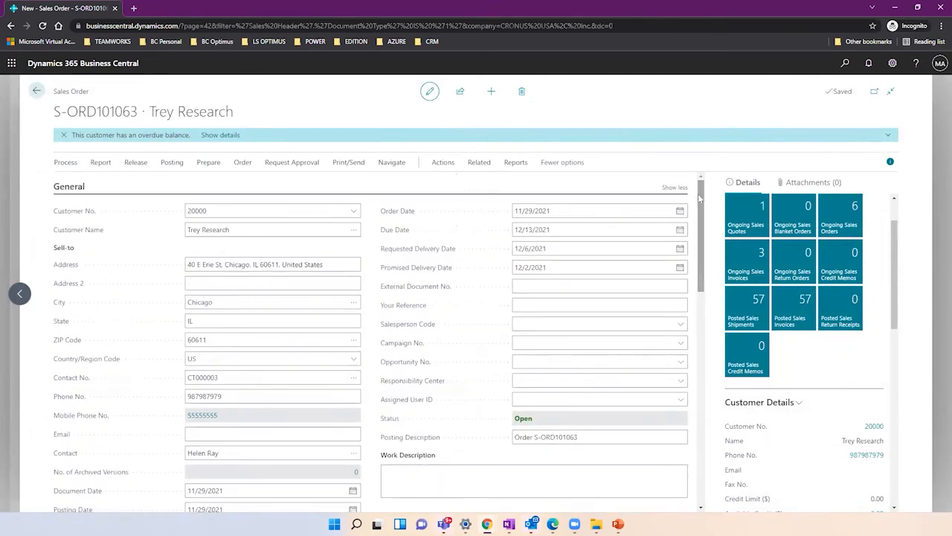
pyautogui.click(536, 289)
pyautogui.write('INv')
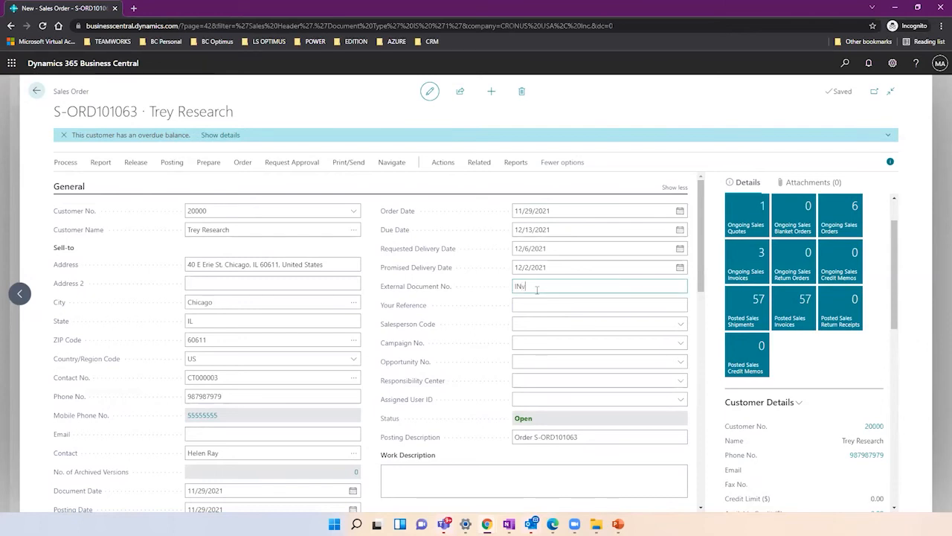
pyautogui.write('00001')
pyautogui.press('Tab')
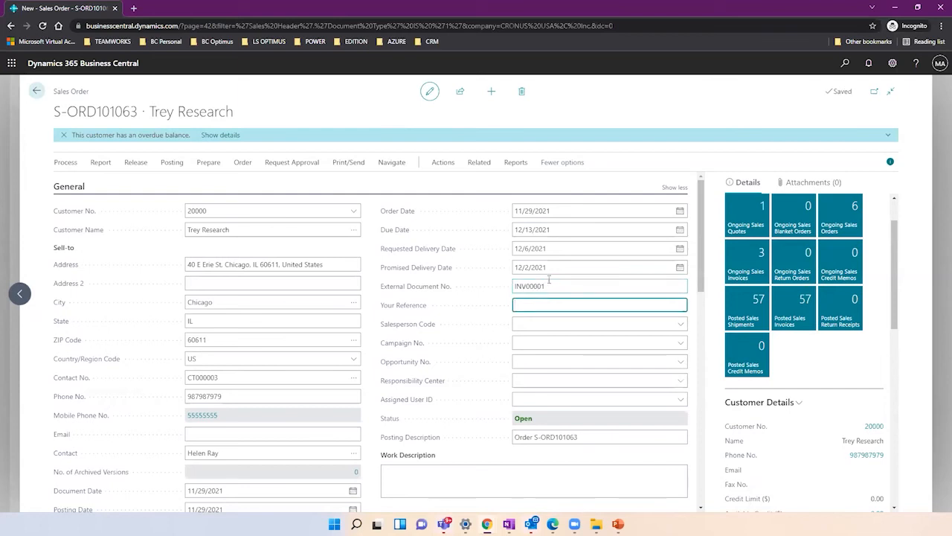
pyautogui.click(551, 281)
pyautogui.click(554, 285)
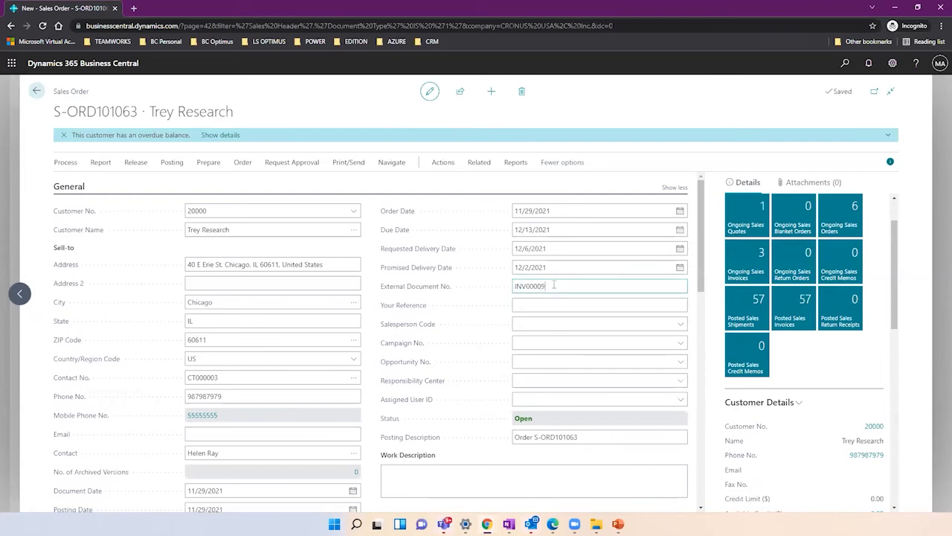
pyautogui.press('Tab')
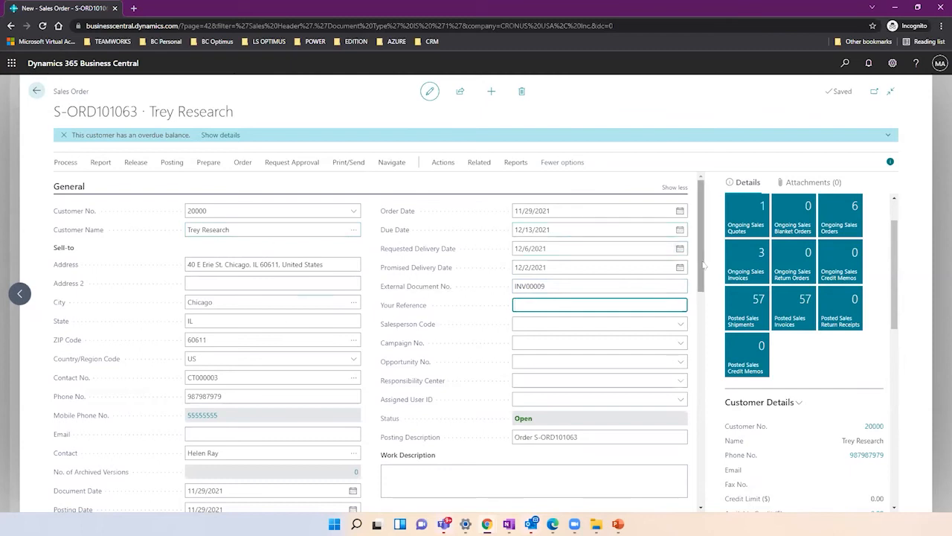
# Scroll down to the order lines and expand the Actions > Plan menu.
pyautogui.scroll(-5, 578, 320)
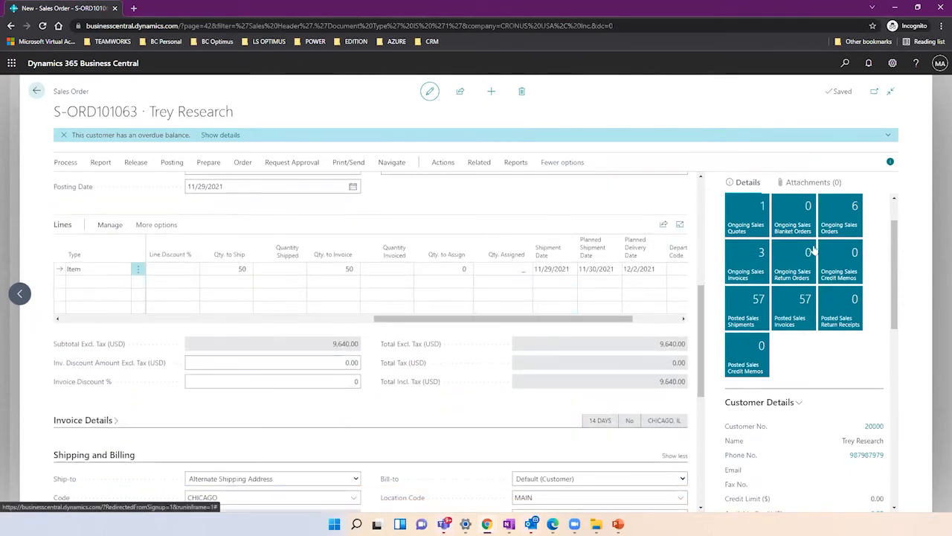
pyautogui.moveTo(894, 276); pyautogui.dragTo(897, 386)
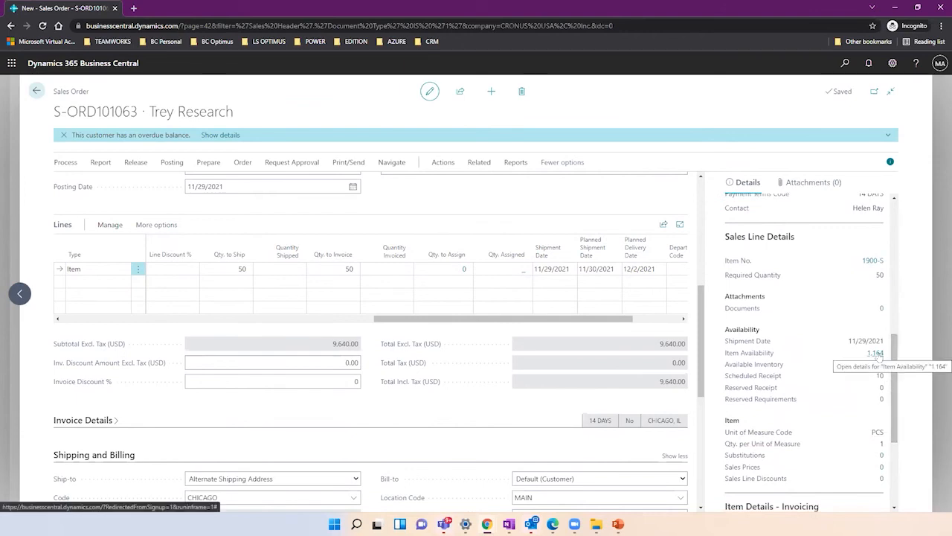
pyautogui.click(444, 162)
pyautogui.click(140, 183)
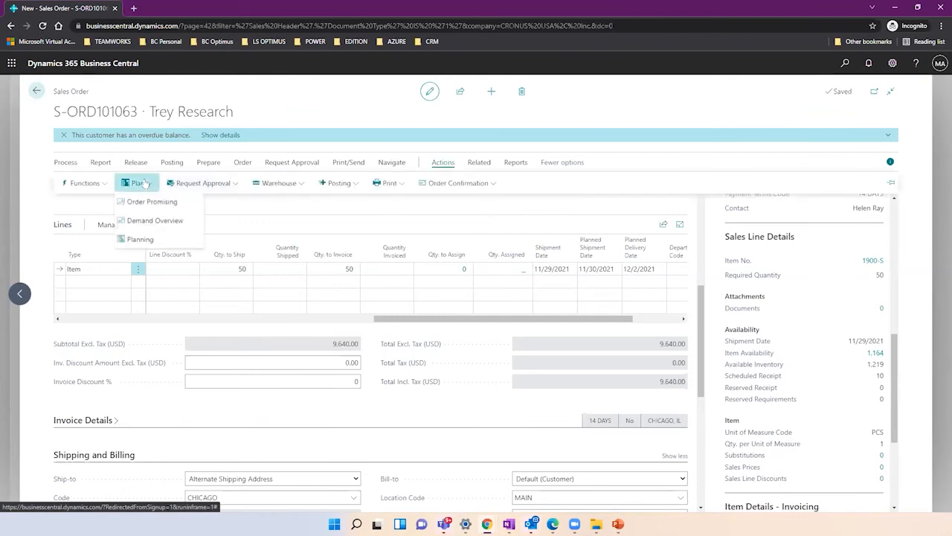
# Review Sales Order Planning for the chair line (1,164 available, status None), then close it.
pyautogui.click(148, 241)
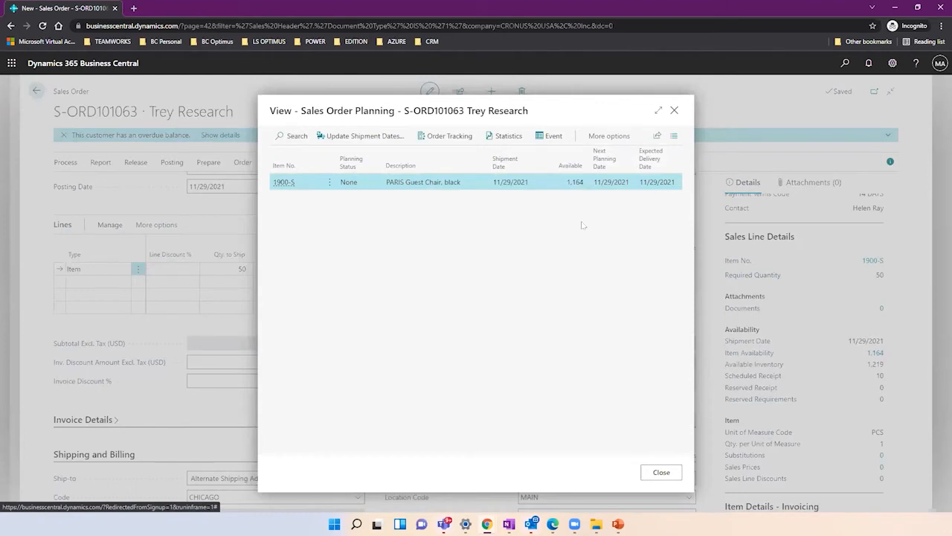
pyautogui.click(657, 111)
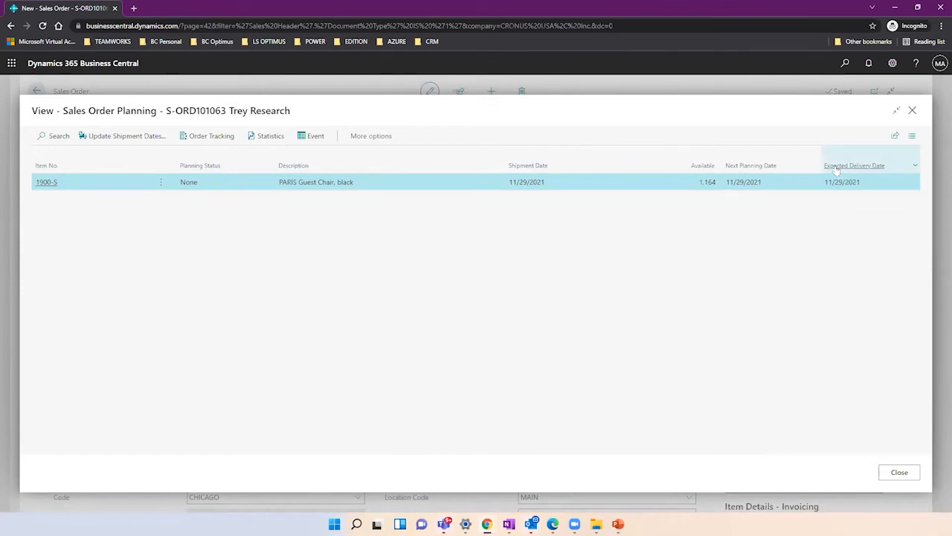
pyautogui.click(912, 111)
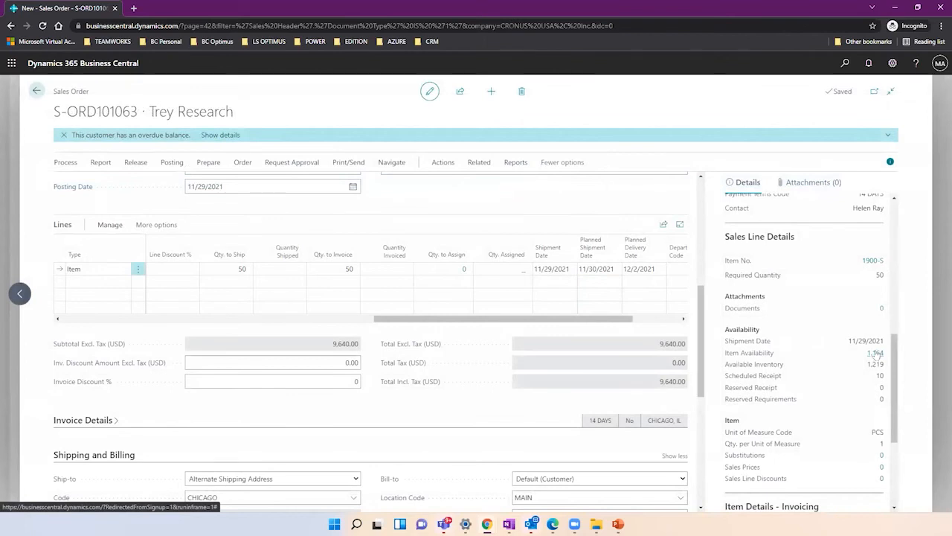
# Open the Demand Overview for the sales order from Actions > Plan and enlarge it.
pyautogui.click(641, 270)
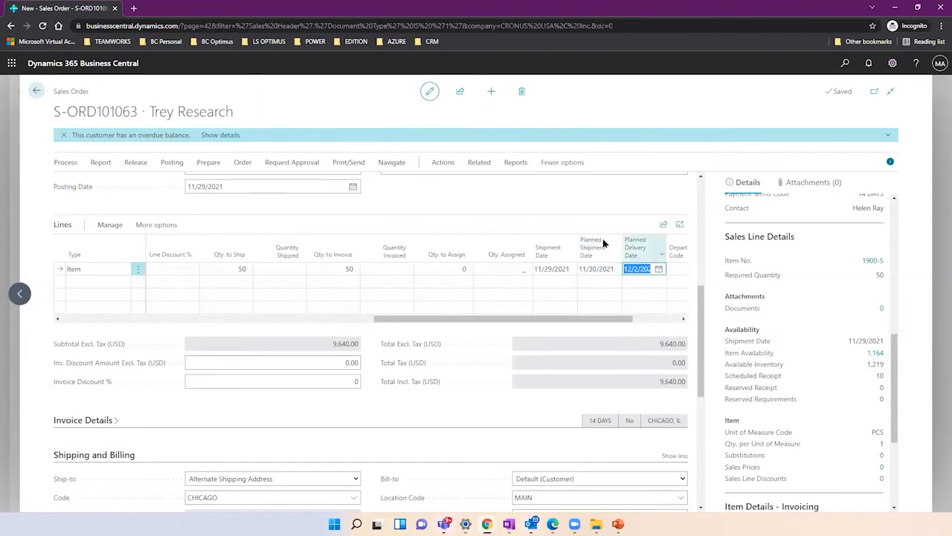
pyautogui.click(479, 164)
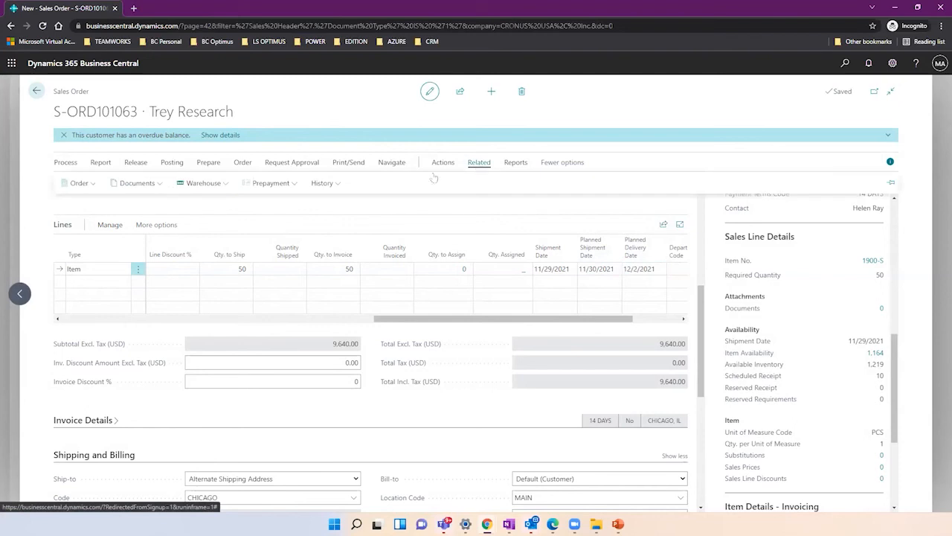
pyautogui.click(443, 164)
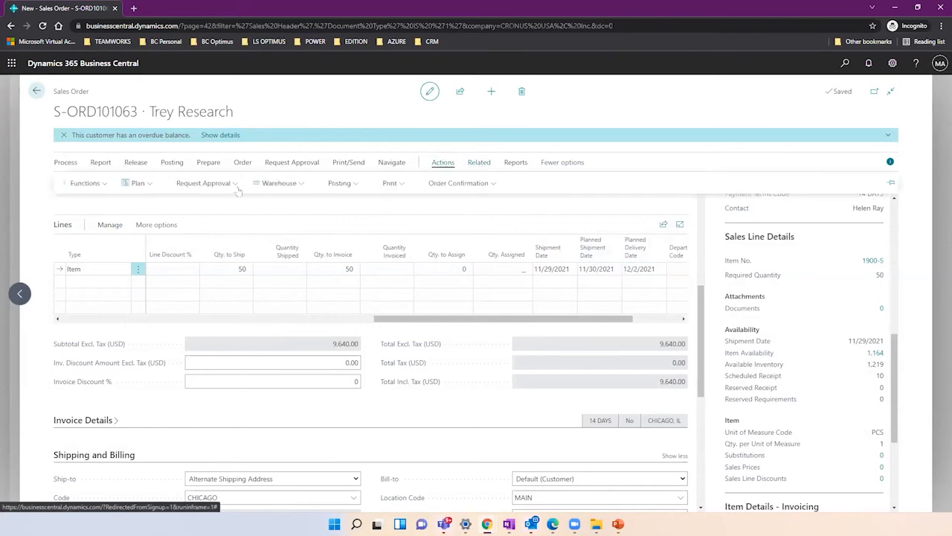
pyautogui.click(138, 183)
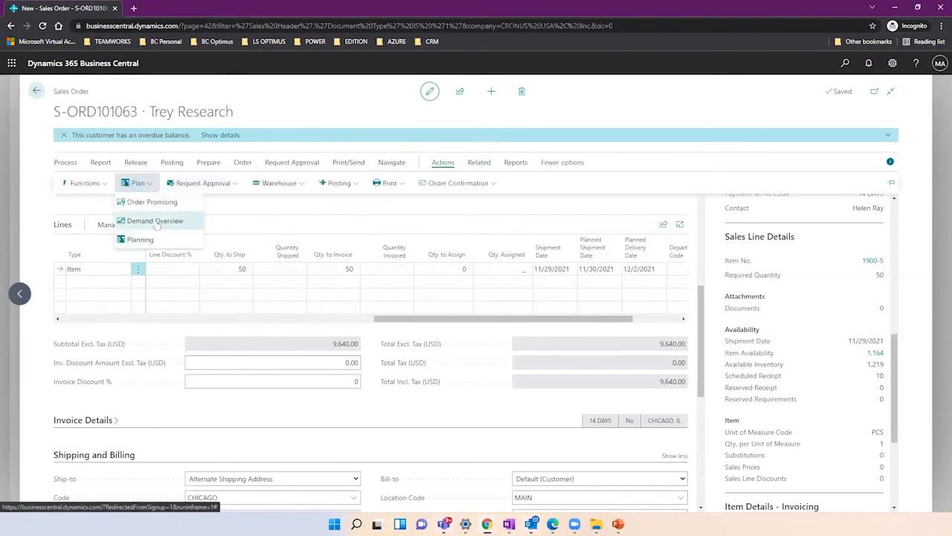
pyautogui.click(155, 221)
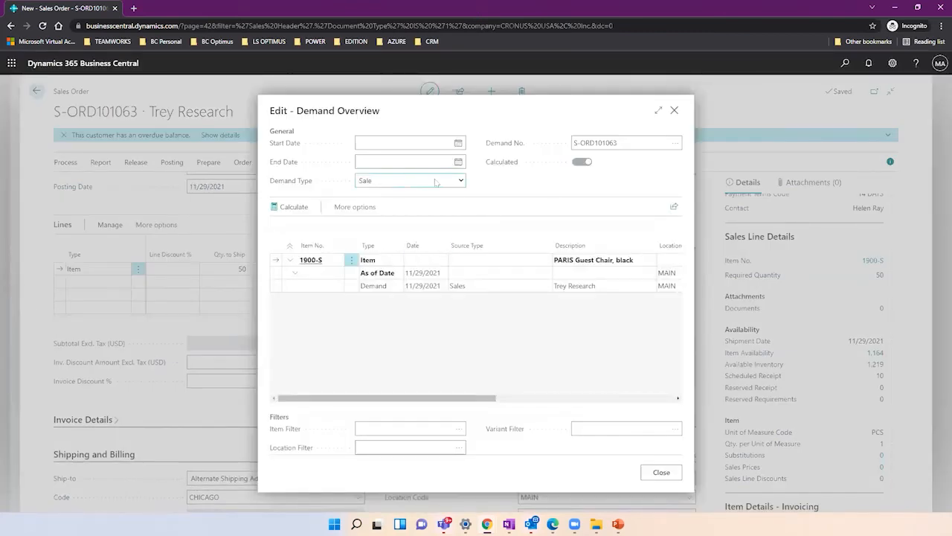
pyautogui.click(656, 111)
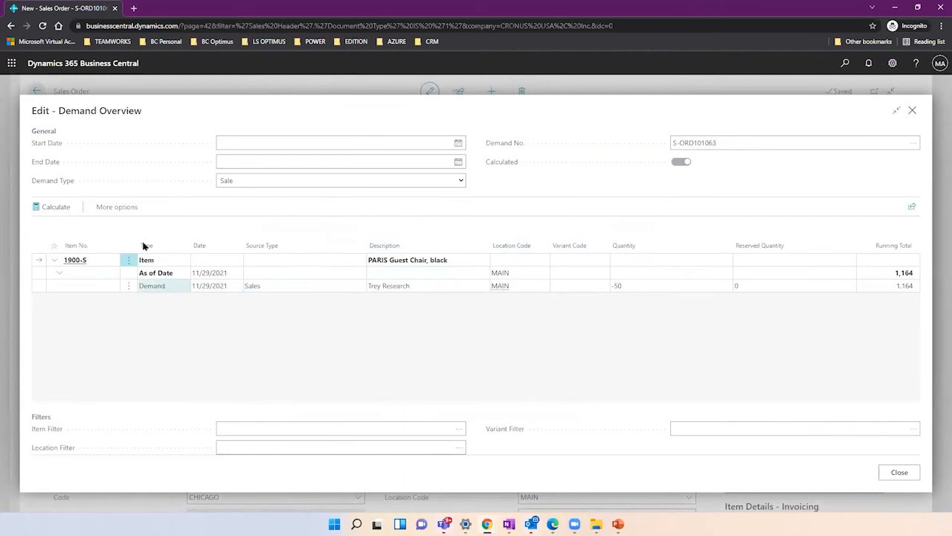
# Set the demand period from 9/1/2021 to 1/31/2022, keeping demand type Sale.
pyautogui.click(457, 143)
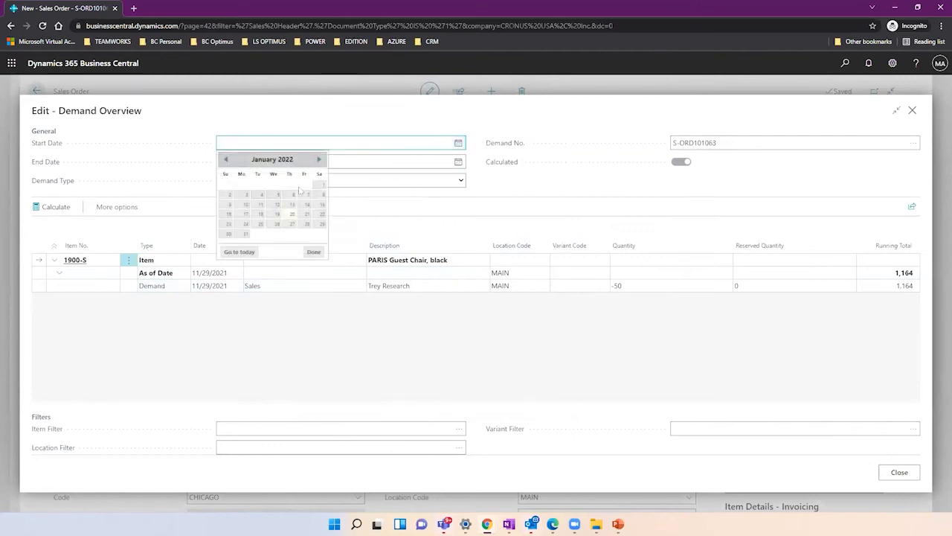
pyautogui.click(225, 159)
pyautogui.click(225, 159)
pyautogui.click(225, 159)
pyautogui.click(224, 160)
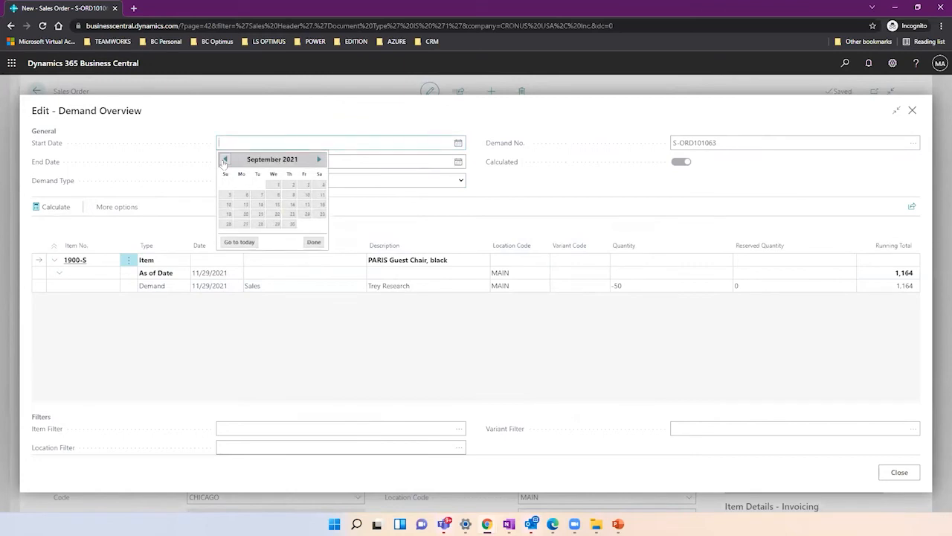
pyautogui.moveTo(225, 159); pyautogui.dragTo(277, 184)
pyautogui.click(276, 184)
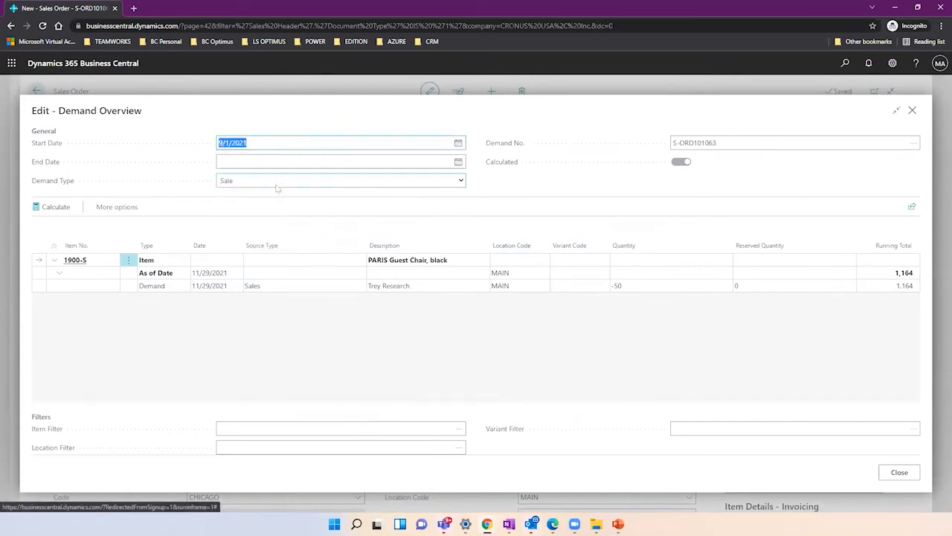
pyautogui.click(288, 162)
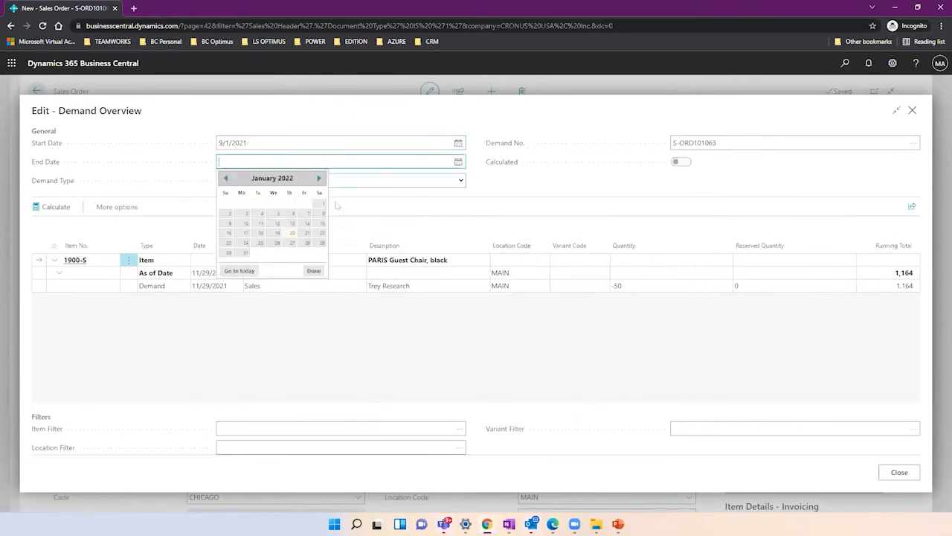
pyautogui.click(245, 252)
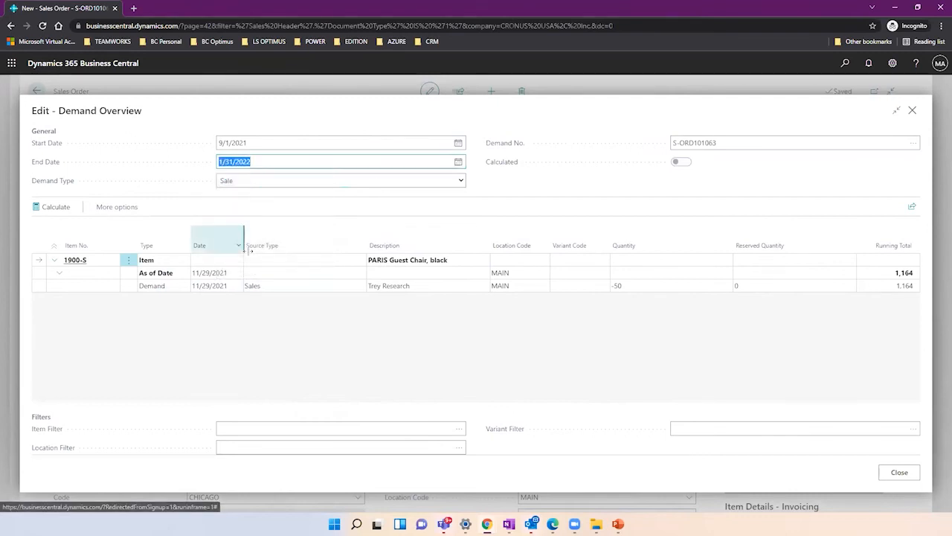
pyautogui.click(310, 185)
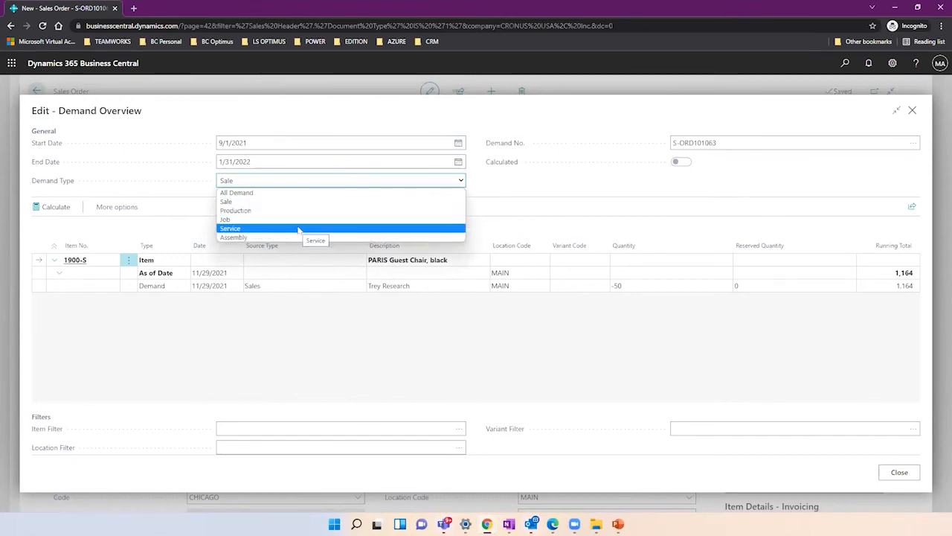
pyautogui.click(543, 206)
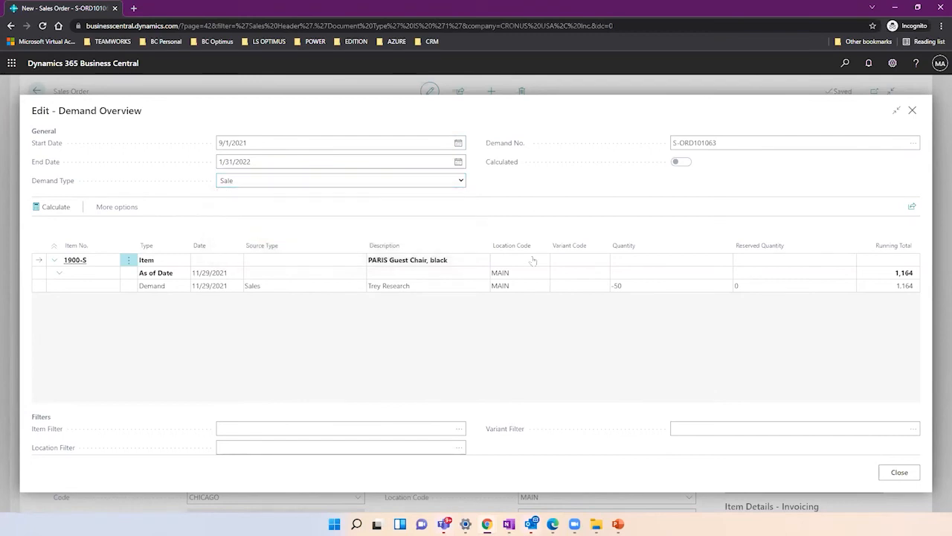
# Review the Trey Research demand line of -50 and close the Demand Overview.
pyautogui.click(630, 288)
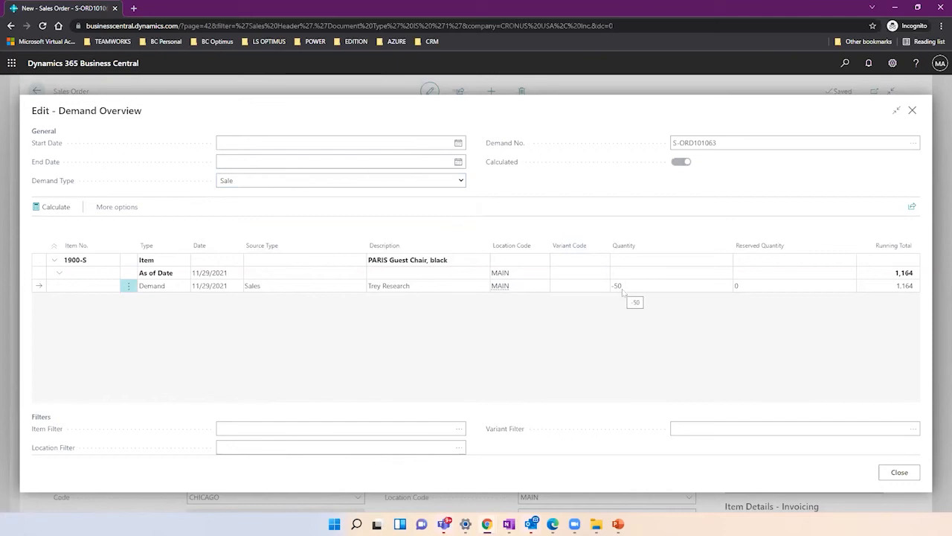
pyautogui.click(896, 471)
pyautogui.moveTo(897, 350); pyautogui.dragTo(899, 400)
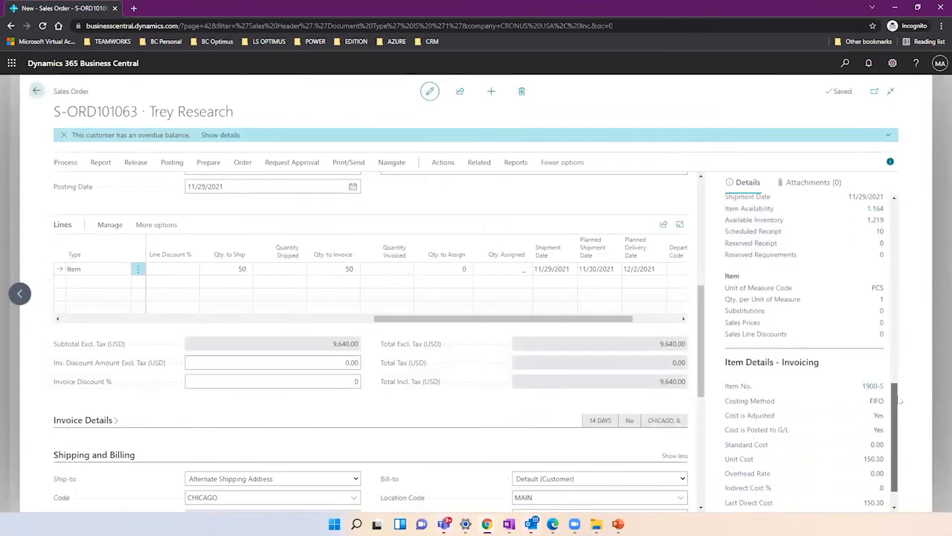
pyautogui.scroll(1, 885, 335)
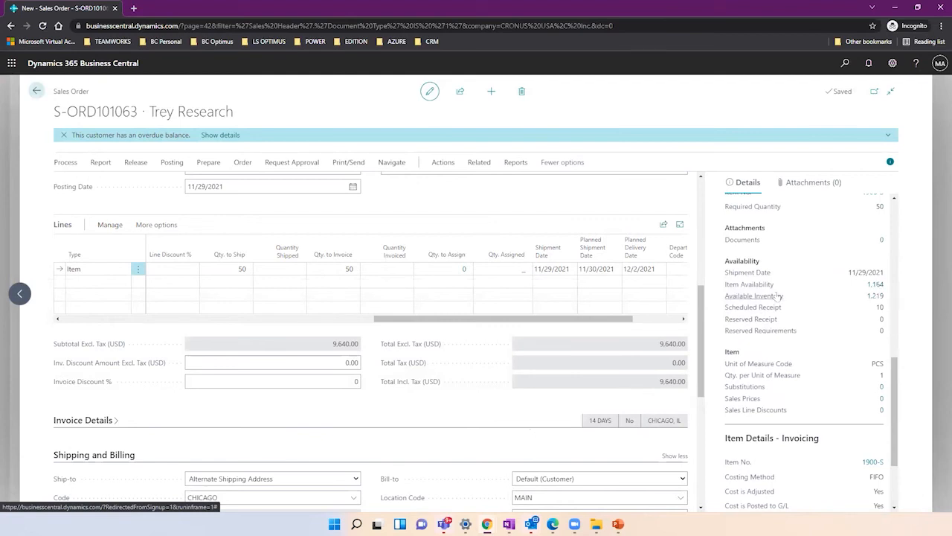
pyautogui.click(876, 285)
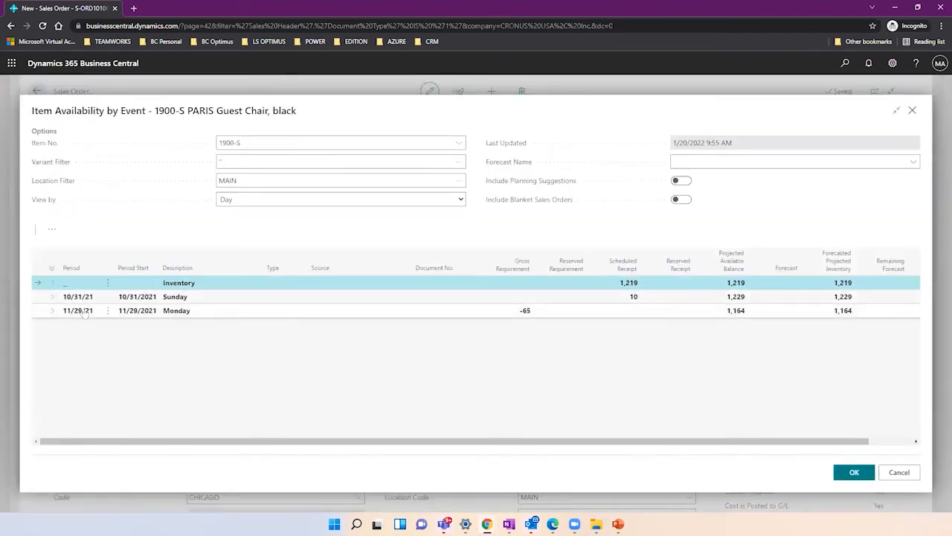
pyautogui.click(53, 311)
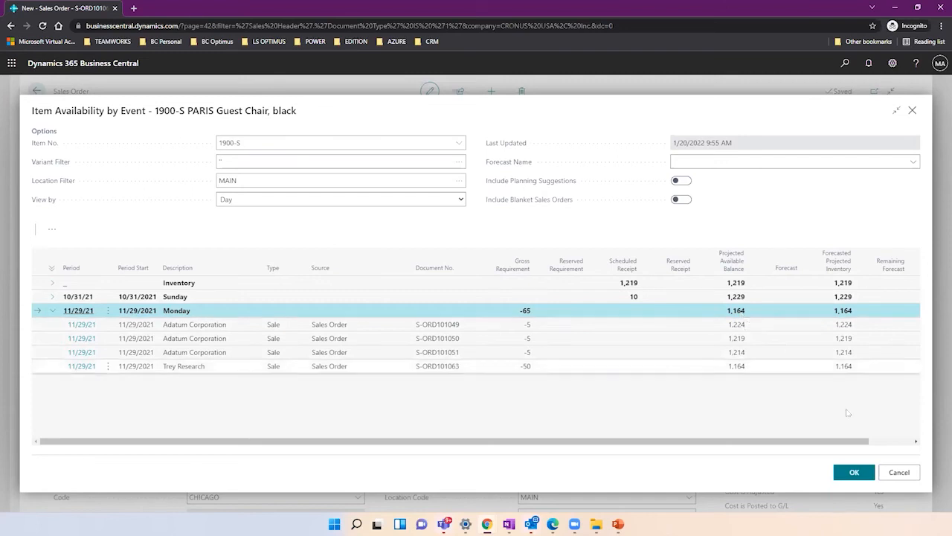
pyautogui.click(906, 481)
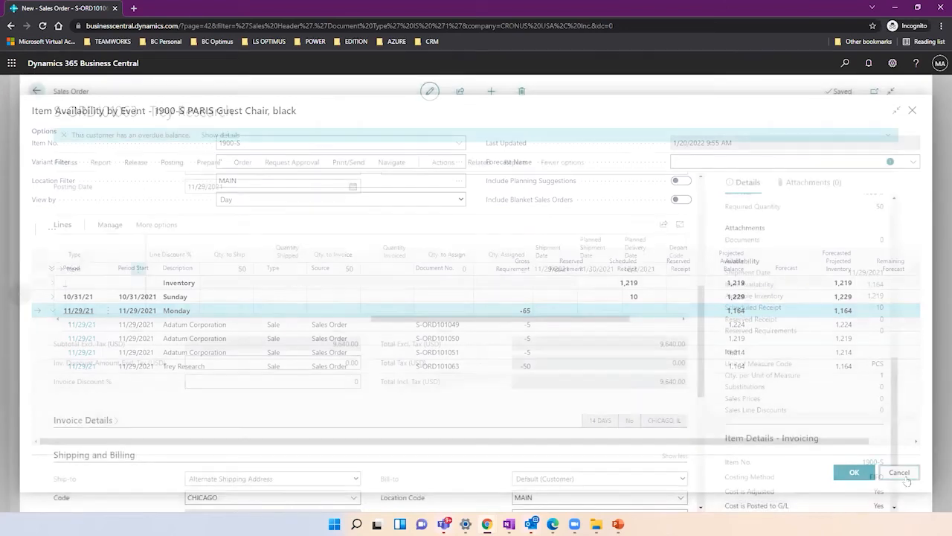
# Check the line's planned delivery date, then create a new blank sales order.
pyautogui.moveTo(554, 262)
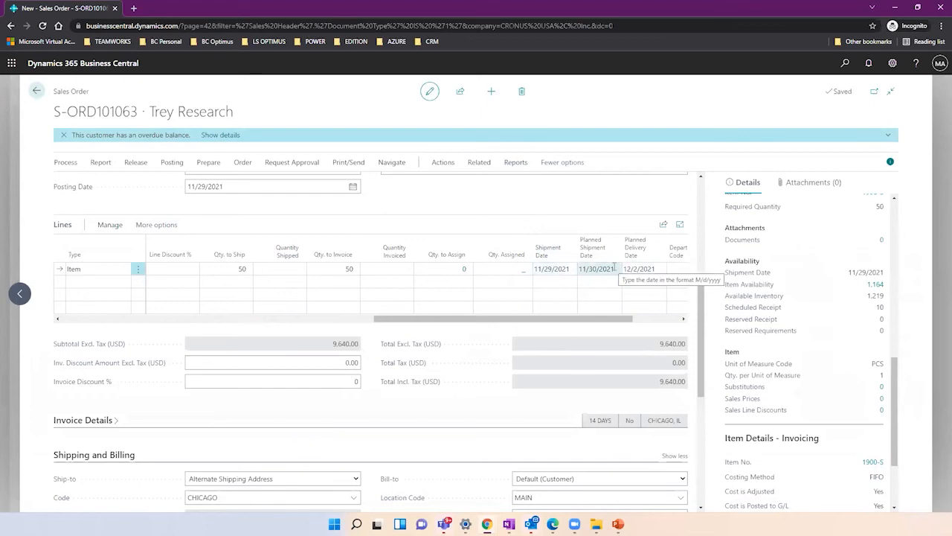
pyautogui.click(637, 269)
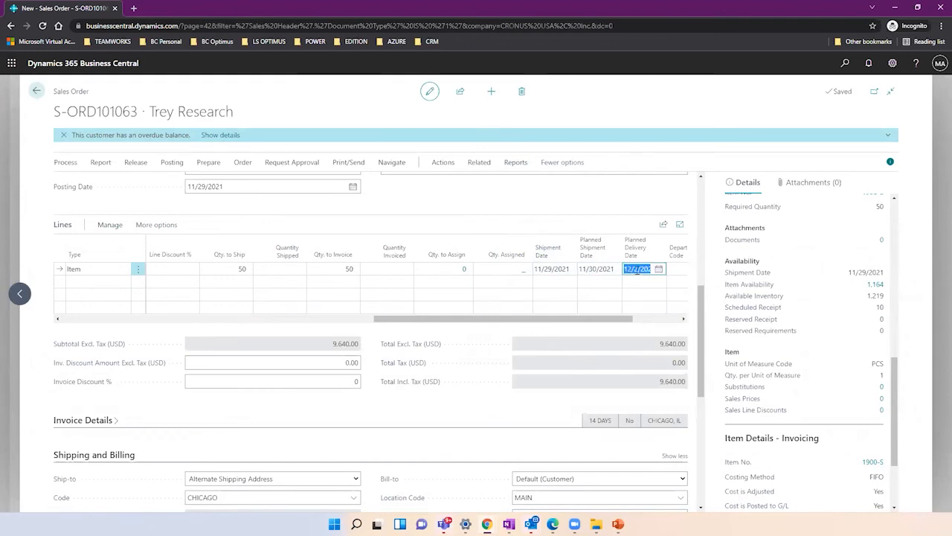
pyautogui.click(490, 97)
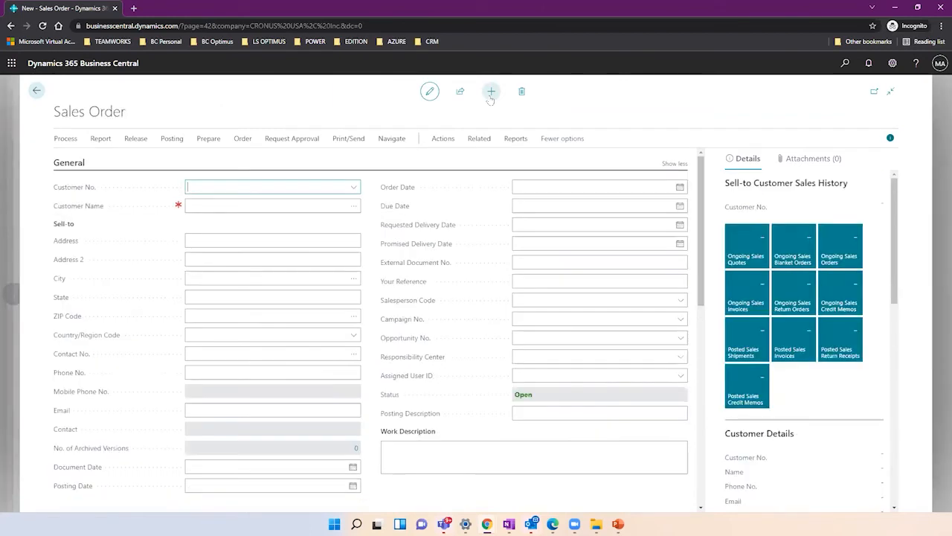
# Choose Trey Research as the customer on the new sales order.
pyautogui.click(354, 188)
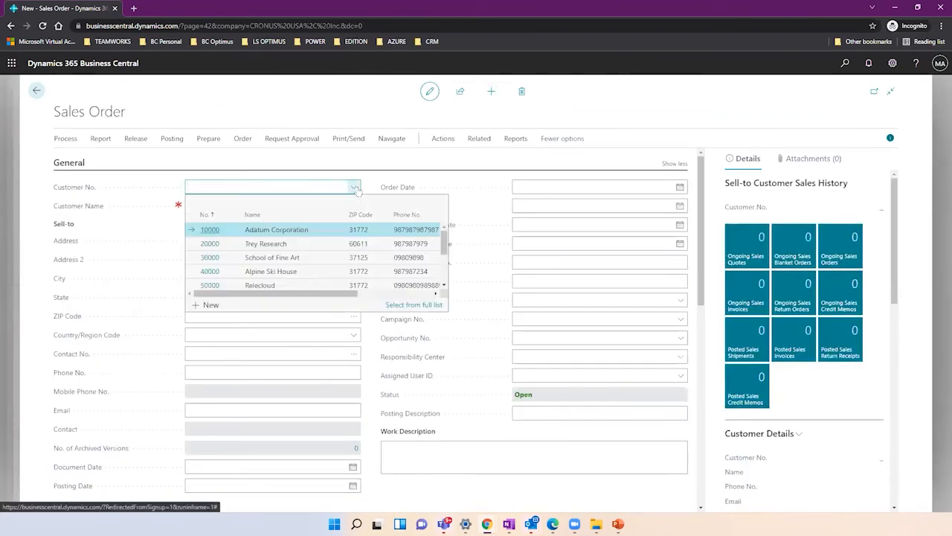
pyautogui.click(290, 244)
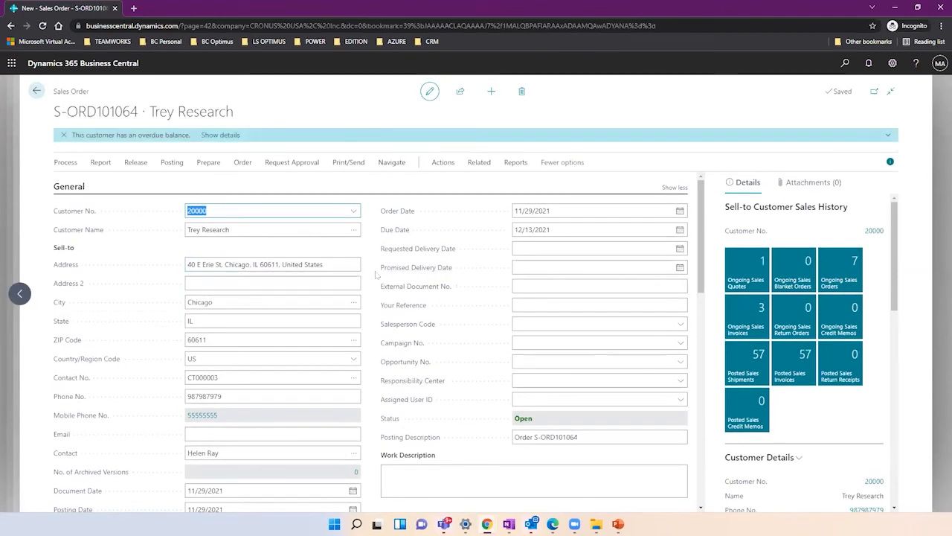
pyautogui.press('Tab')
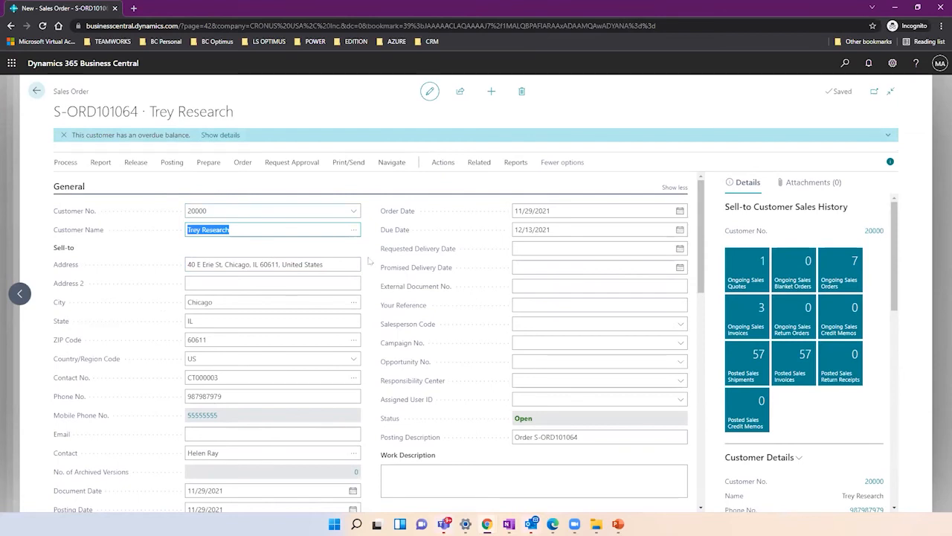
pyautogui.click(369, 260)
# Add item 2000-S SYDNEY Swivel Chair, green, on the first order line.
pyautogui.scroll(-5, 369, 260)
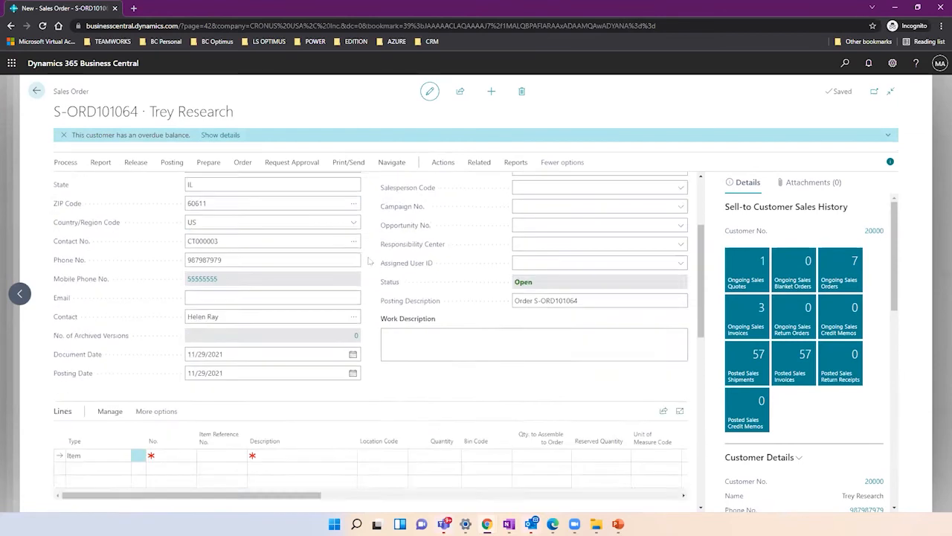
pyautogui.click(174, 215)
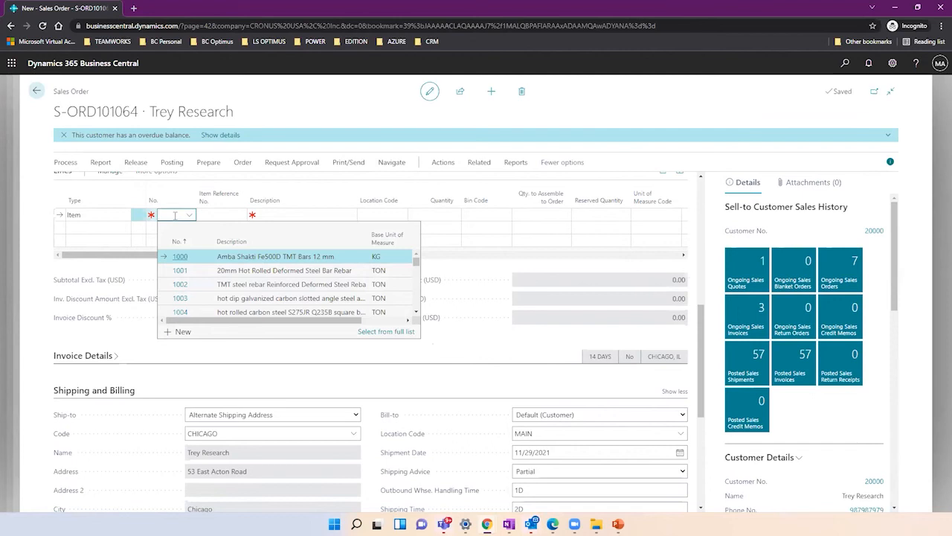
pyautogui.write('2000')
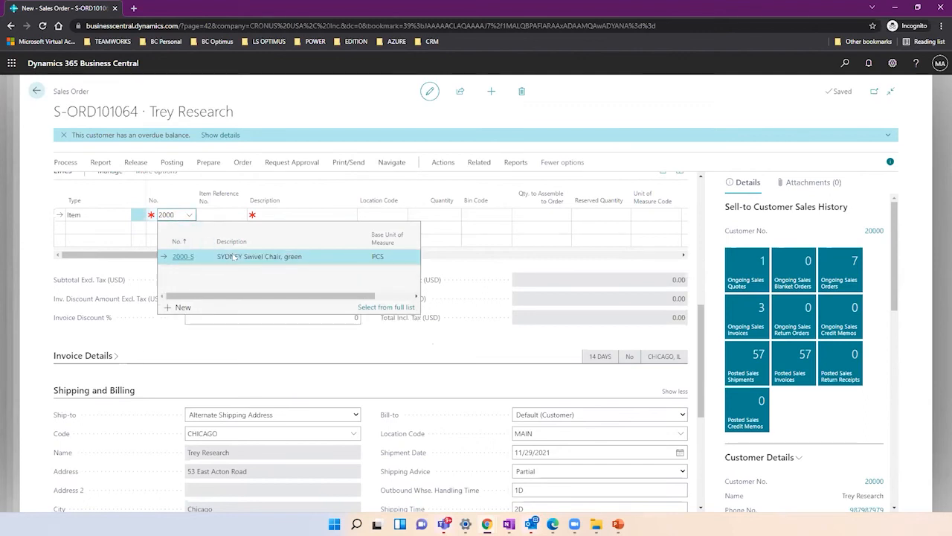
pyautogui.click(233, 256)
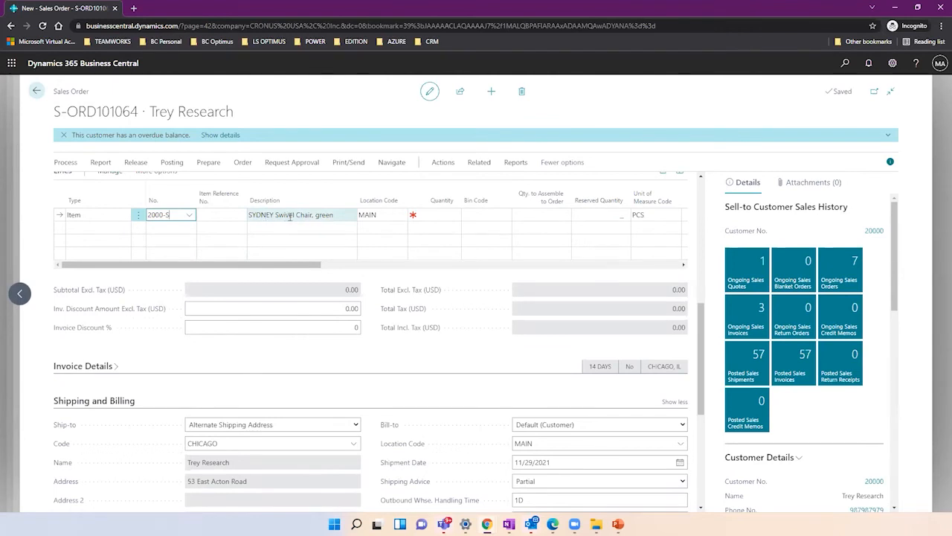
# Set the SYDNEY Swivel Chair line quantity to 50 and review its availability of -40.
pyautogui.click(415, 215)
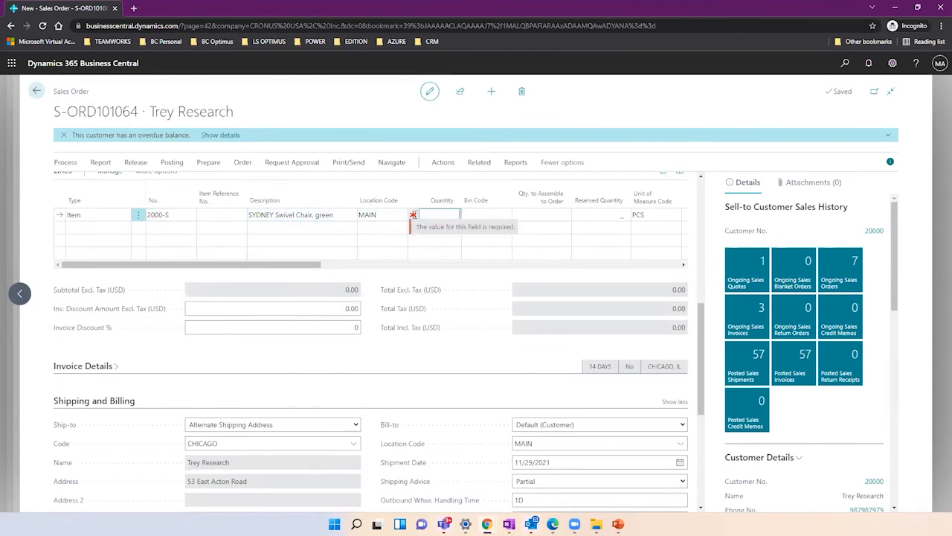
pyautogui.write('50')
pyautogui.press('Tab')
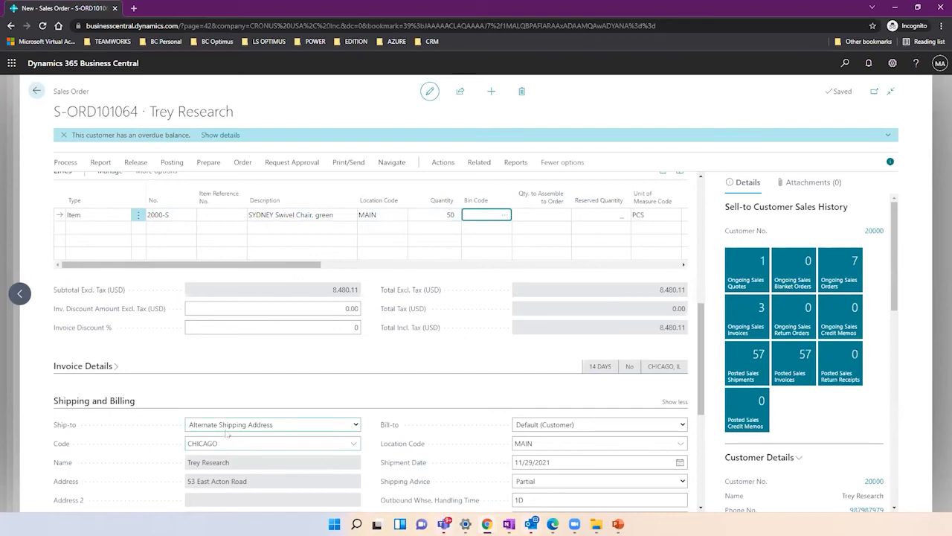
pyautogui.click(387, 214)
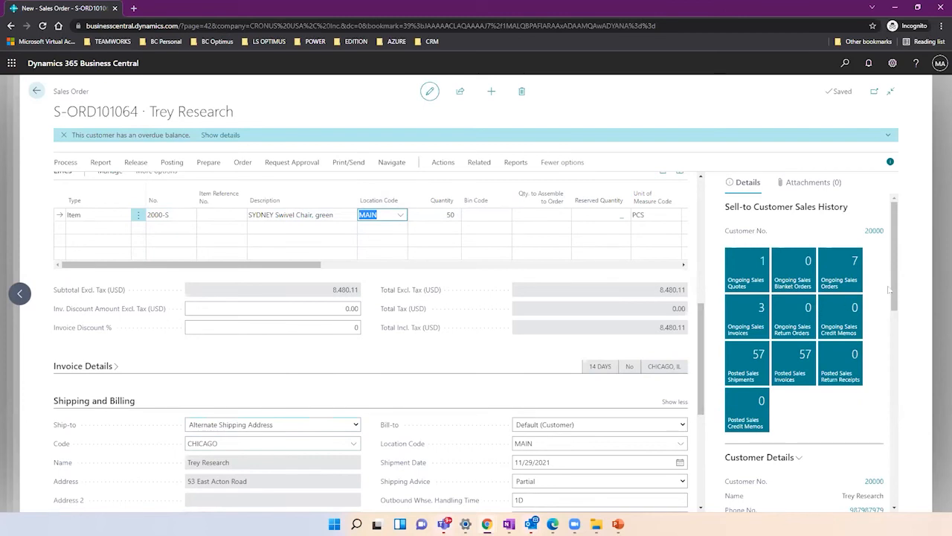
pyautogui.moveTo(894, 281); pyautogui.dragTo(898, 443)
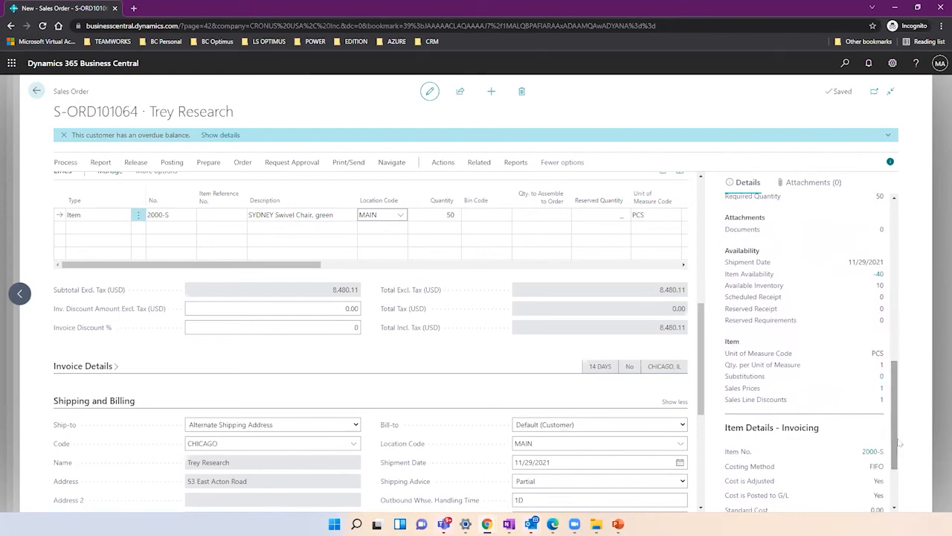
pyautogui.moveTo(749, 280)
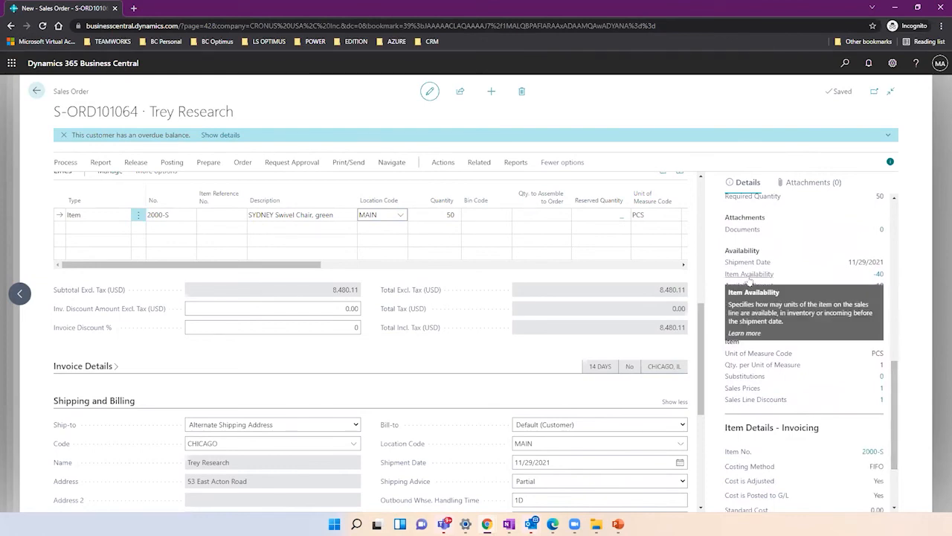
pyautogui.click(880, 275)
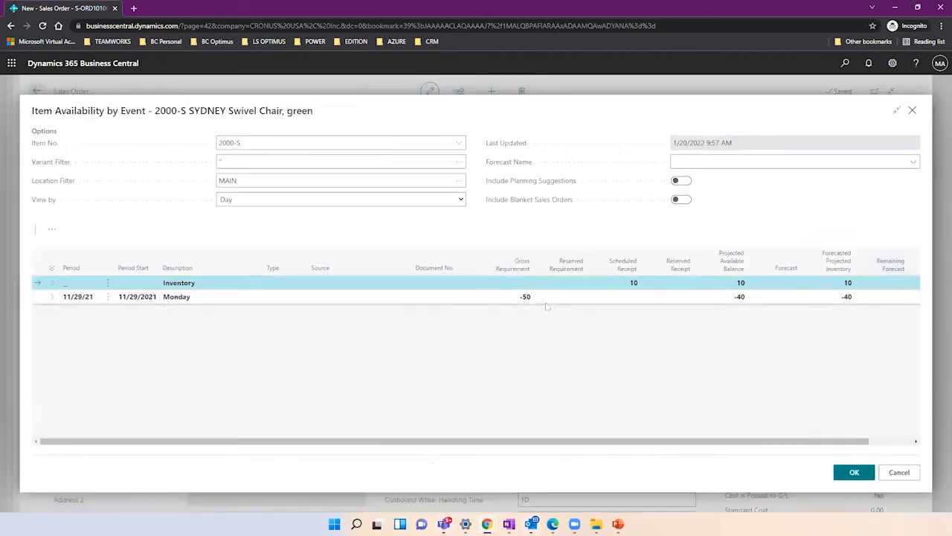
pyautogui.click(51, 297)
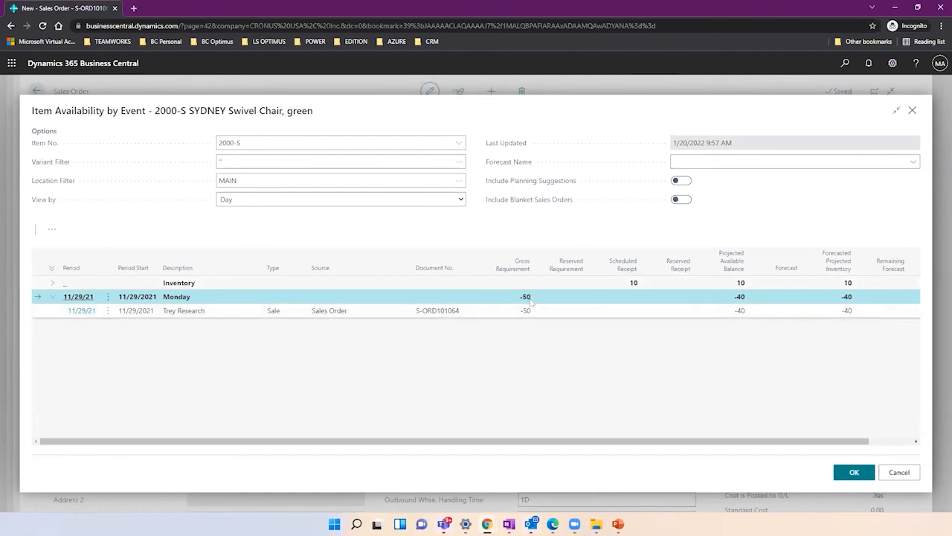
pyautogui.click(908, 474)
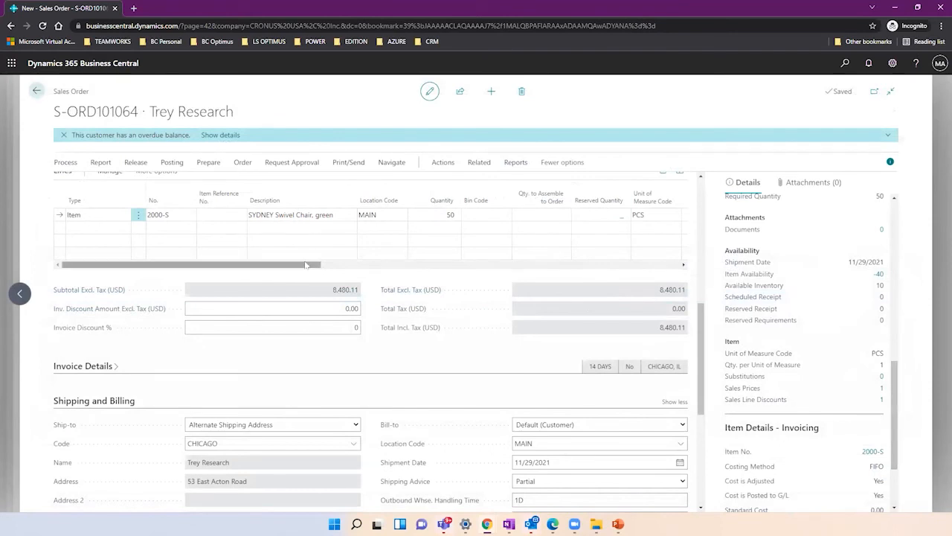
pyautogui.moveTo(307, 265); pyautogui.dragTo(660, 279)
pyautogui.click(498, 214)
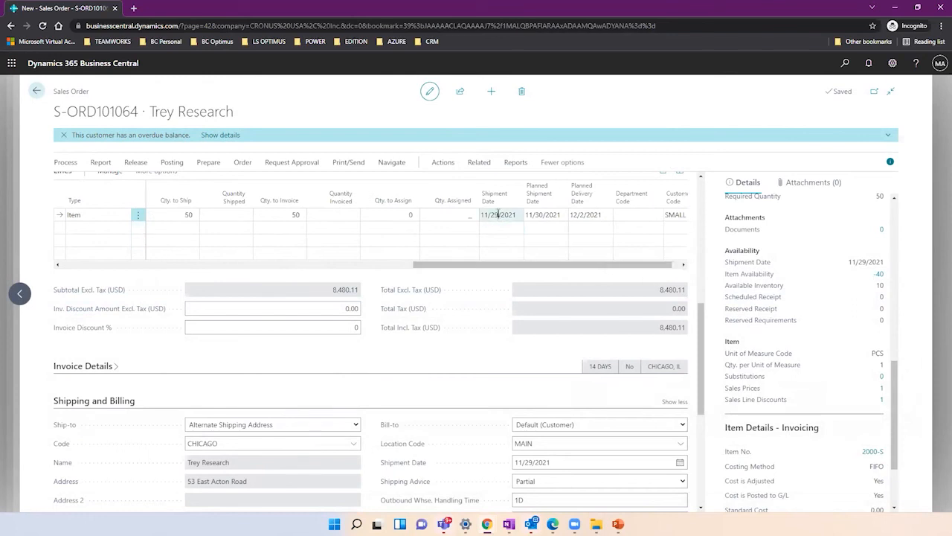
pyautogui.click(538, 214)
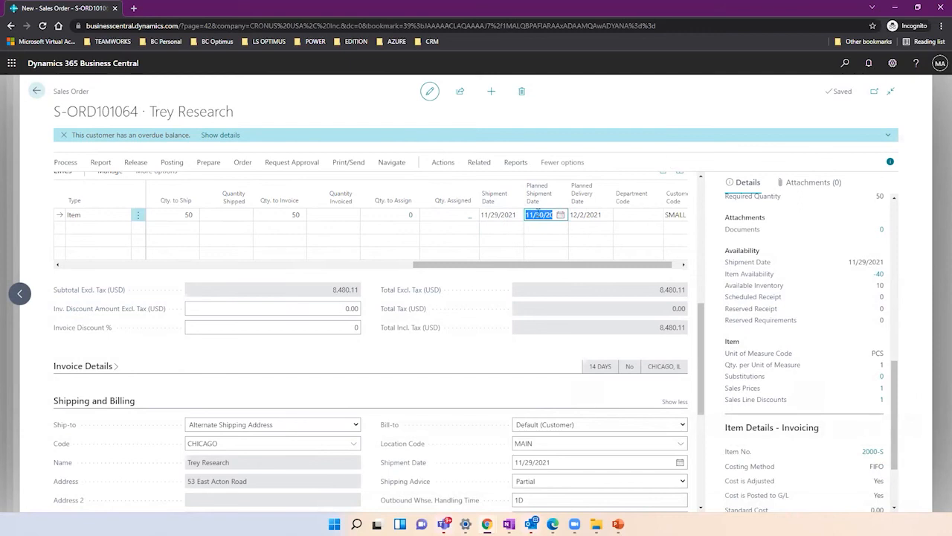
pyautogui.click(587, 214)
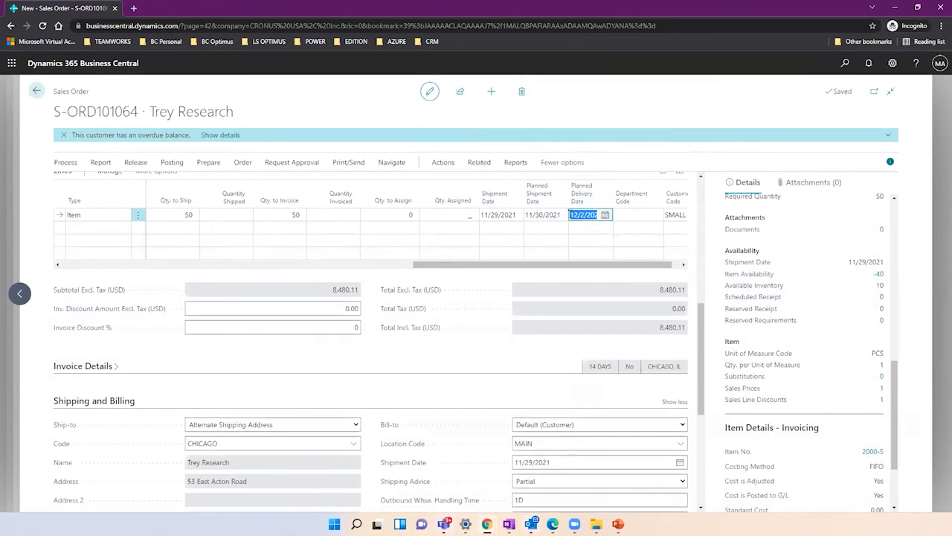
pyautogui.moveTo(702, 315); pyautogui.dragTo(702, 190)
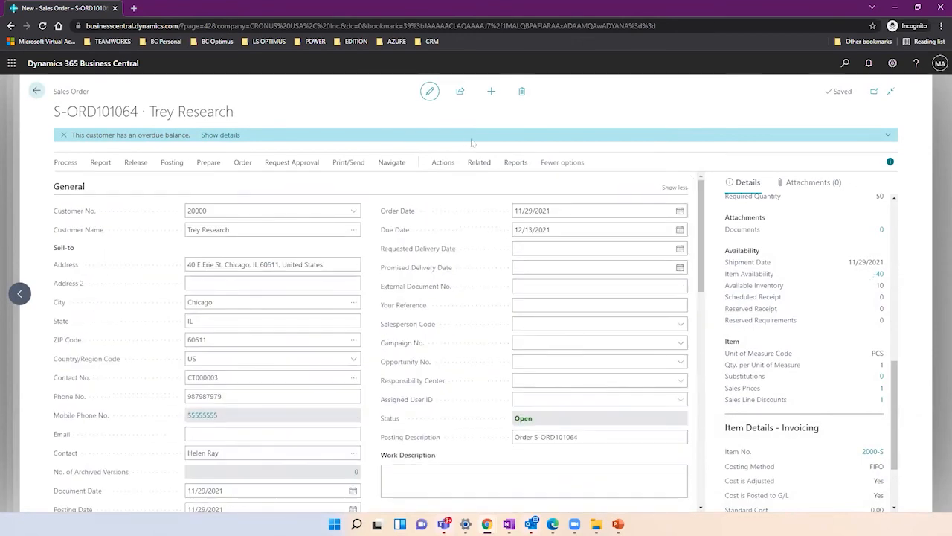
pyautogui.click(445, 164)
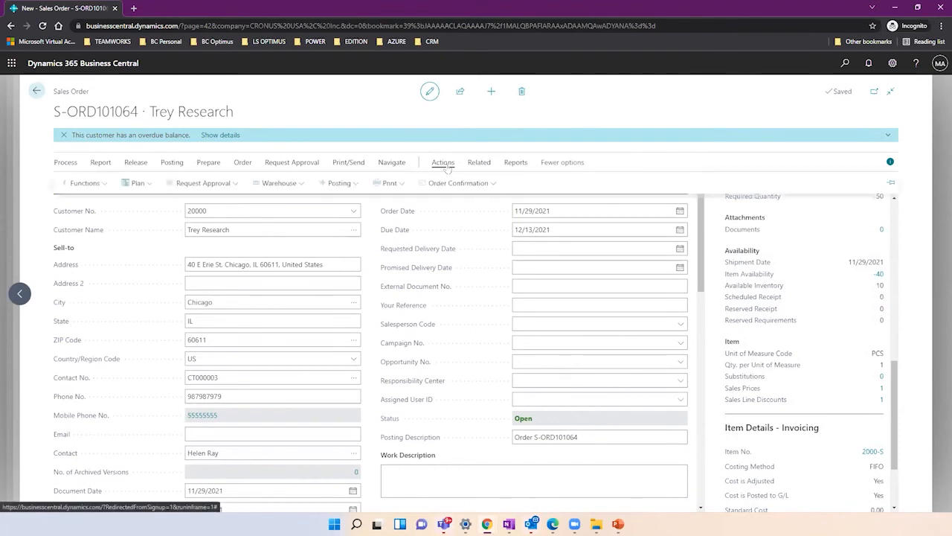
# Open Order Promising for sales order S-ORD101064 from the Plan menu.
pyautogui.click(139, 183)
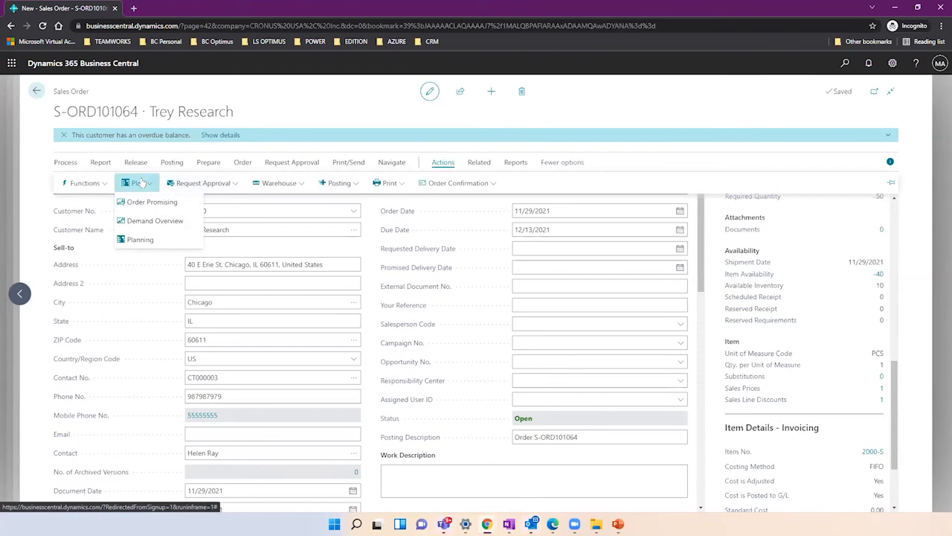
pyautogui.click(175, 203)
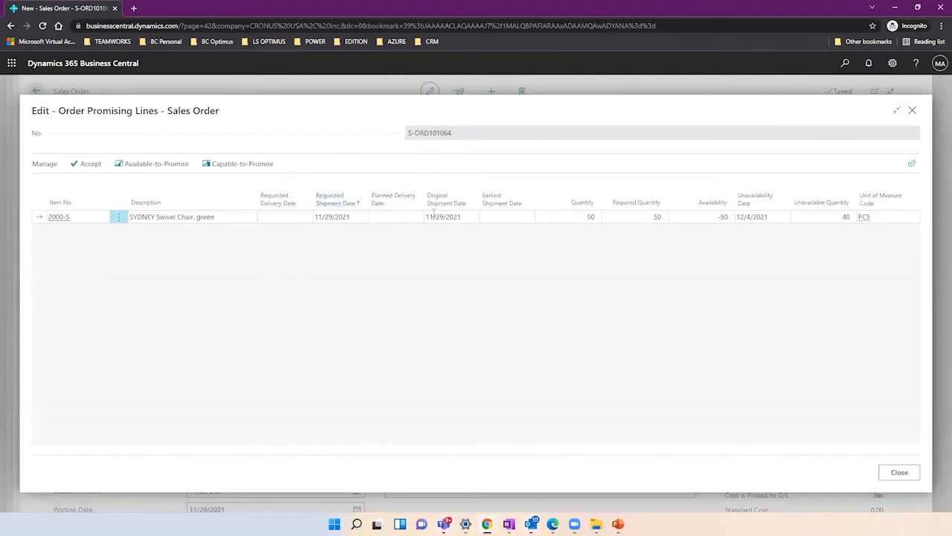
# Calculate capable-to-promise for the SYDNEY chair line and accept shipment 12/8/2021, delivery 12/11/2021.
pyautogui.moveTo(493, 206)
pyautogui.click(294, 219)
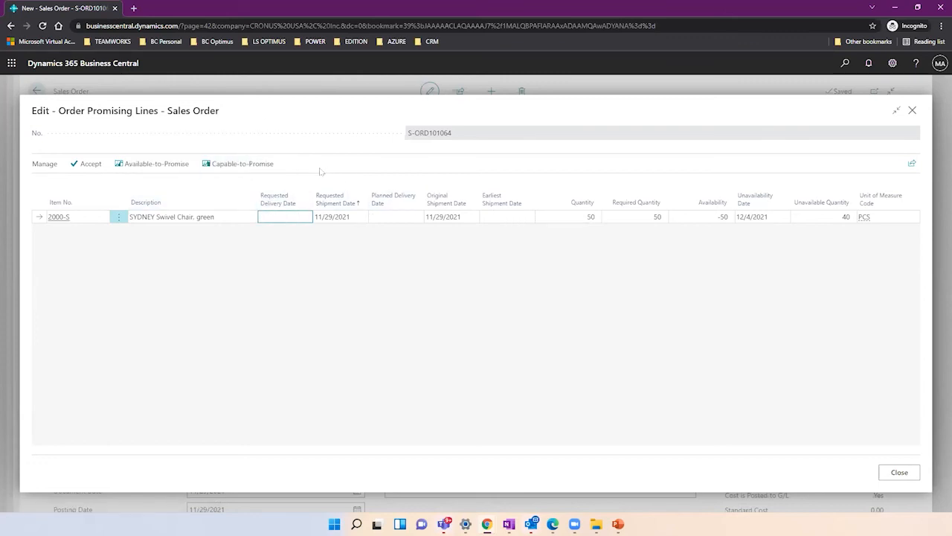
pyautogui.click(238, 164)
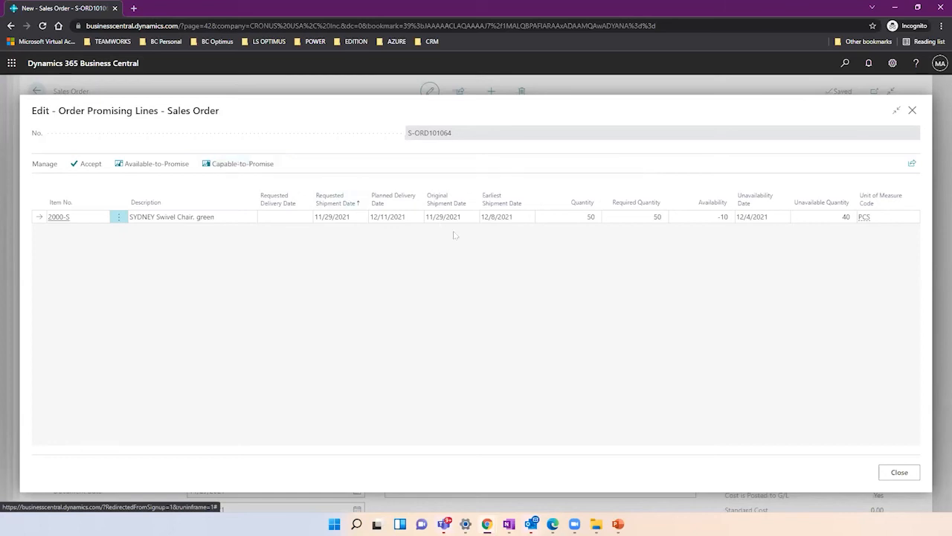
pyautogui.click(510, 216)
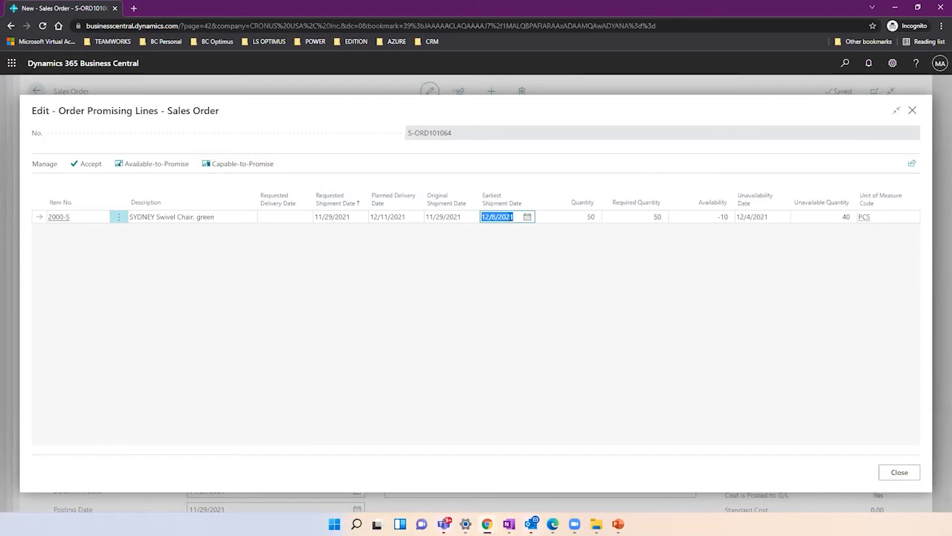
pyautogui.click(399, 215)
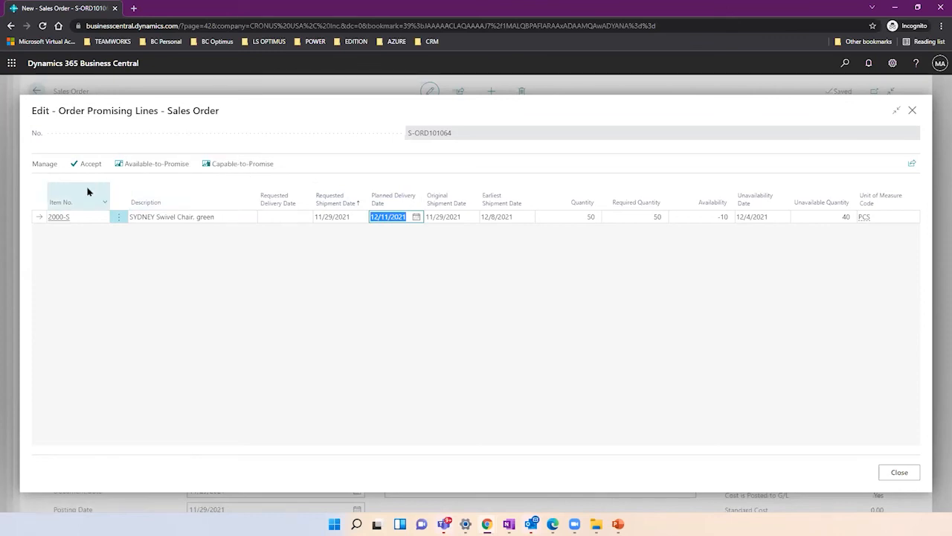
pyautogui.click(97, 134)
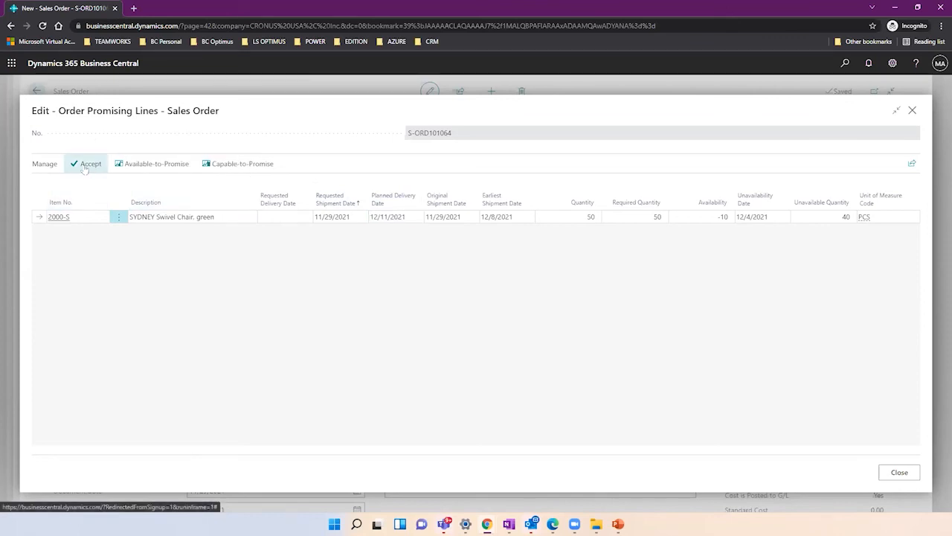
pyautogui.click(88, 164)
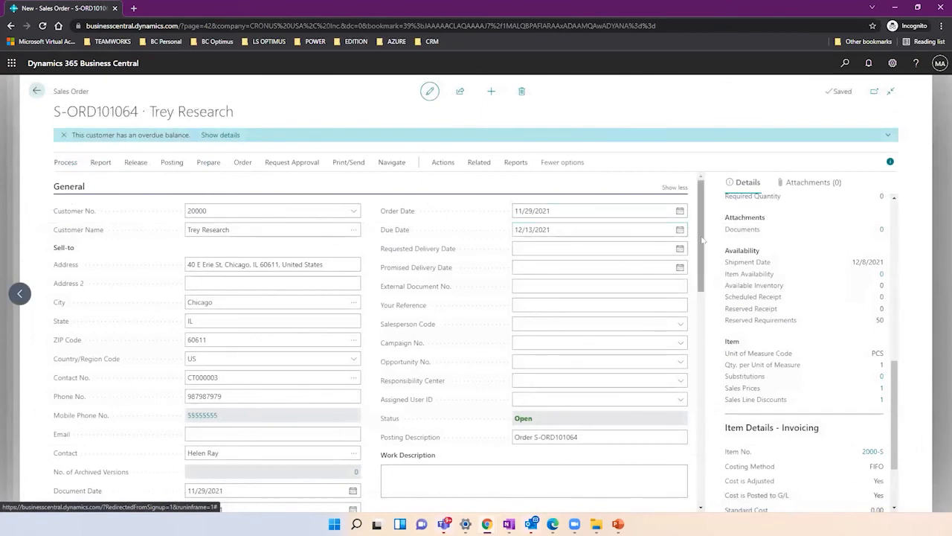
# Check the sales line's 12/8/2021 shipment date and 12/11/2021 planned delivery date.
pyautogui.moveTo(702, 240); pyautogui.dragTo(702, 324)
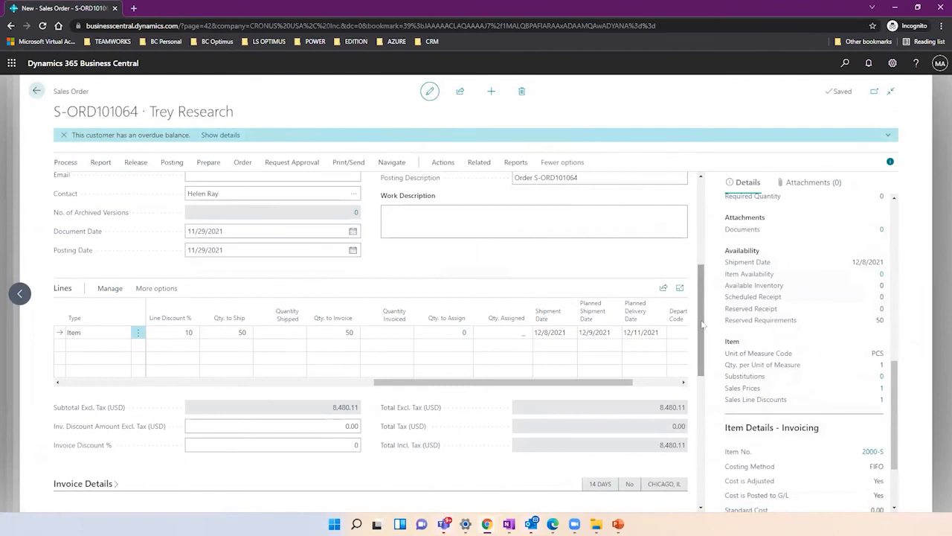
pyautogui.click(644, 331)
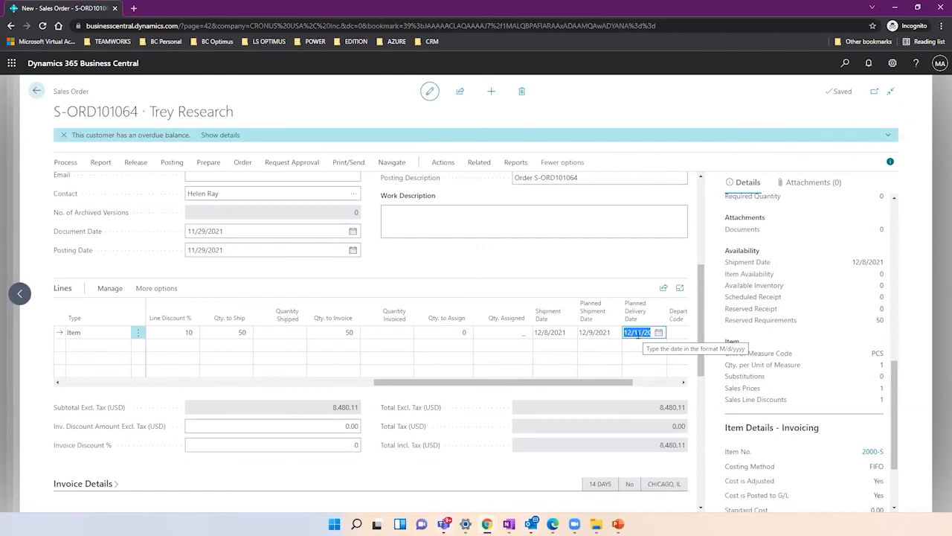
pyautogui.click(554, 332)
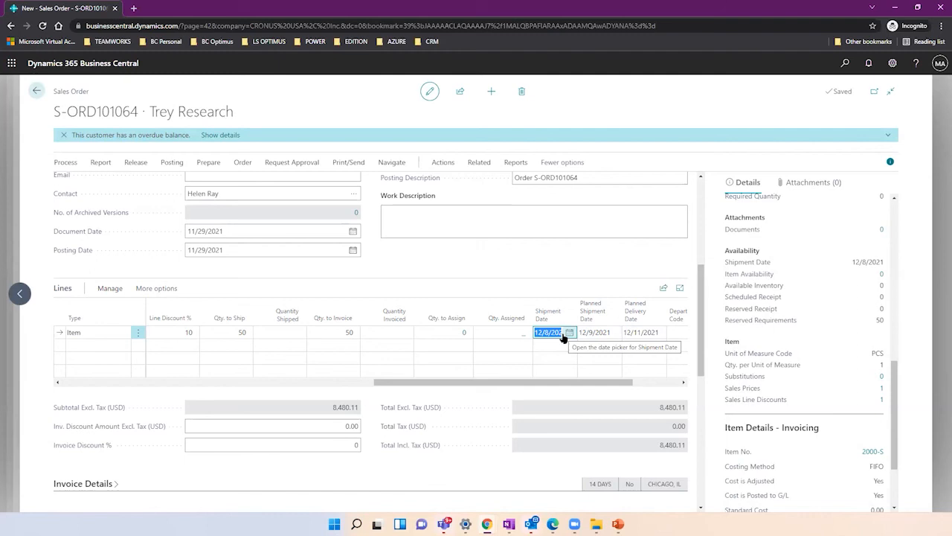
pyautogui.click(597, 332)
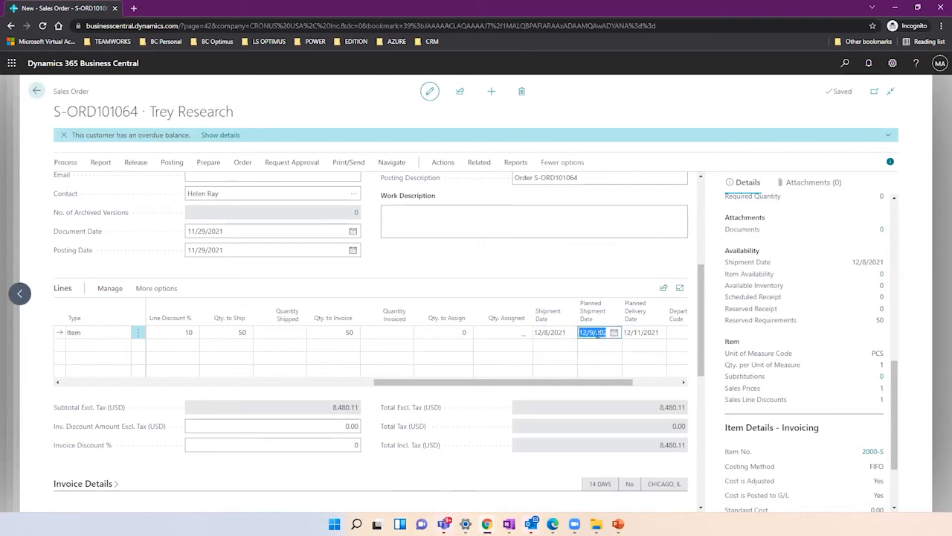
pyautogui.click(640, 334)
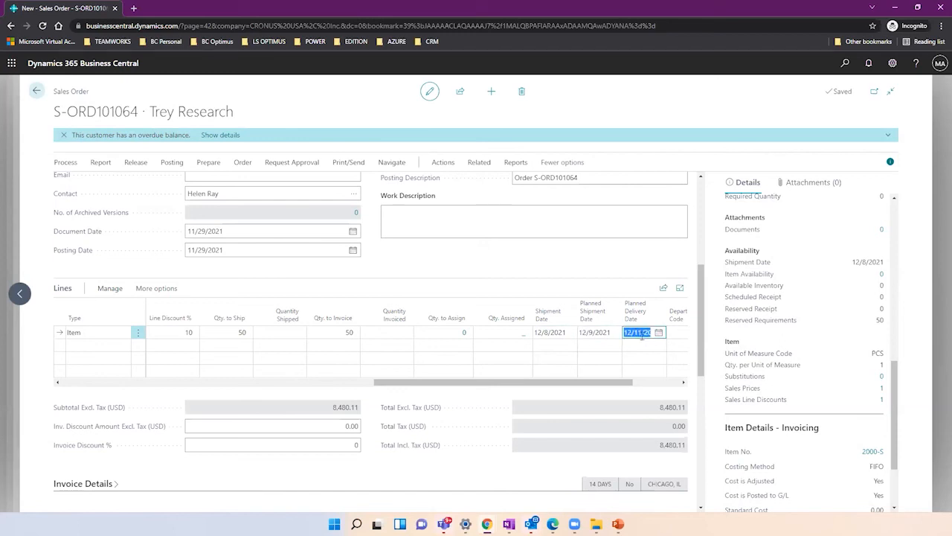
# Drill into the Reserved Quantity of 50 to list its reservation entries.
pyautogui.moveTo(482, 383); pyautogui.dragTo(304, 370)
pyautogui.hscroll(-5, 263, 370)
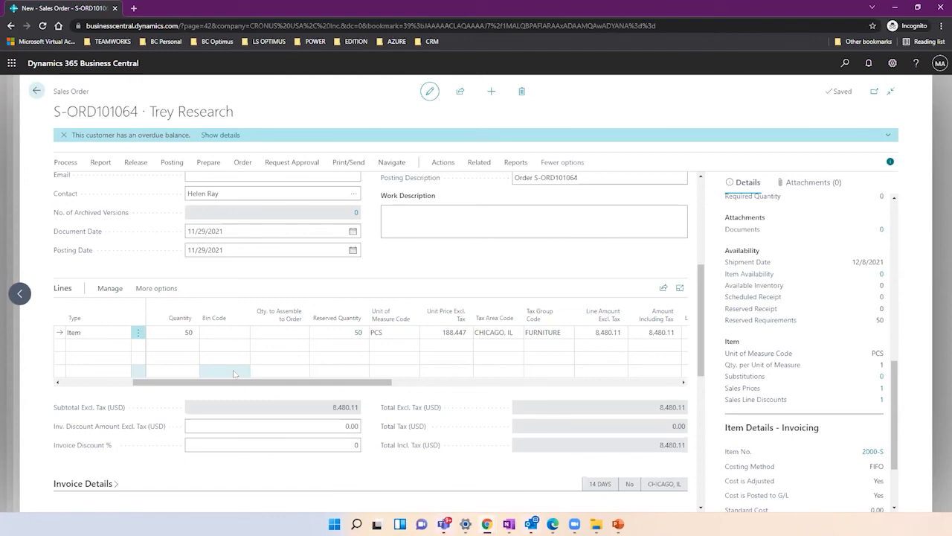
pyautogui.moveTo(317, 322)
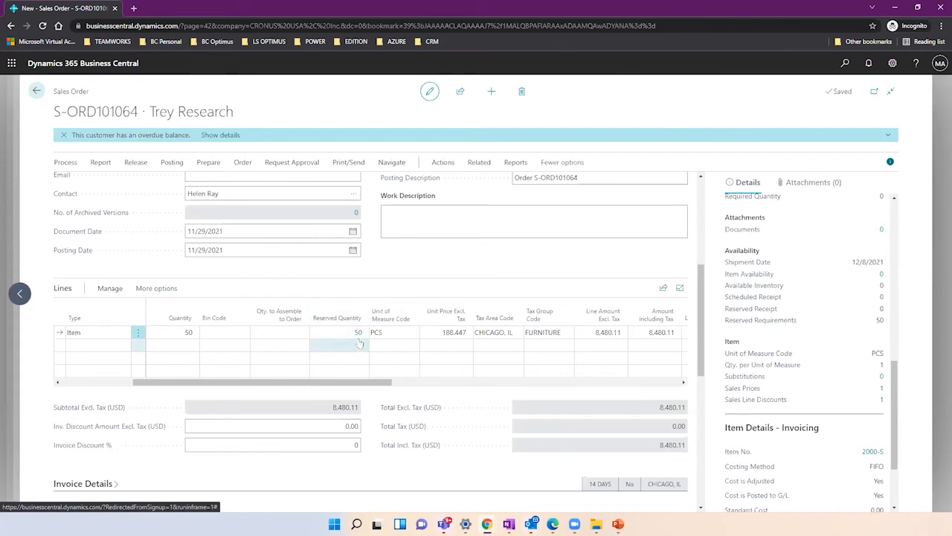
pyautogui.click(358, 333)
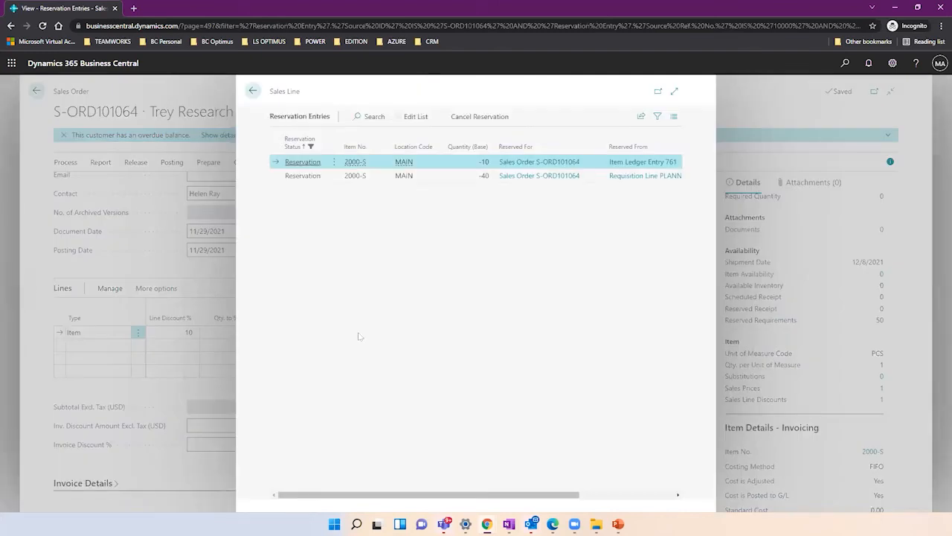
# Compare the 10-unit inventory and 40-unit requisition reservations, then open the PLANNING DEFAULT requisition line.
pyautogui.click(674, 93)
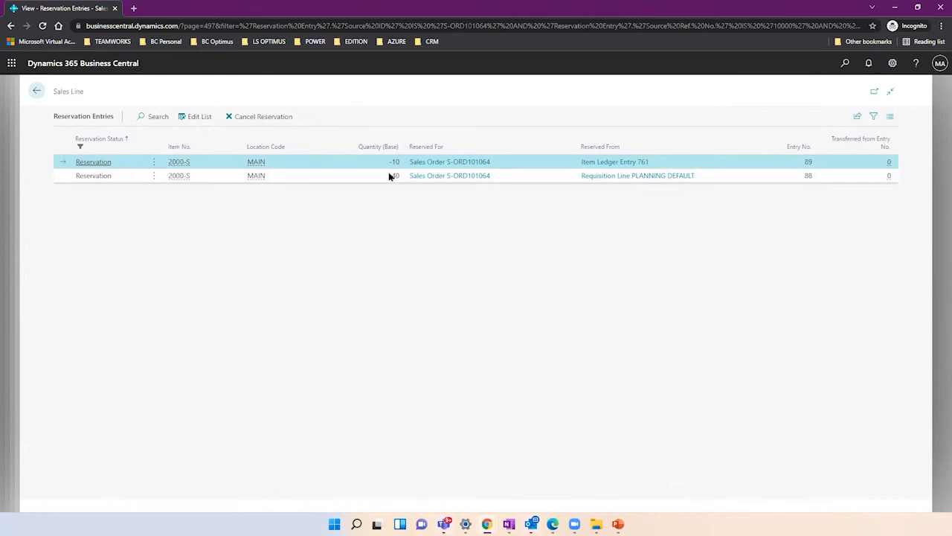
pyautogui.click(392, 177)
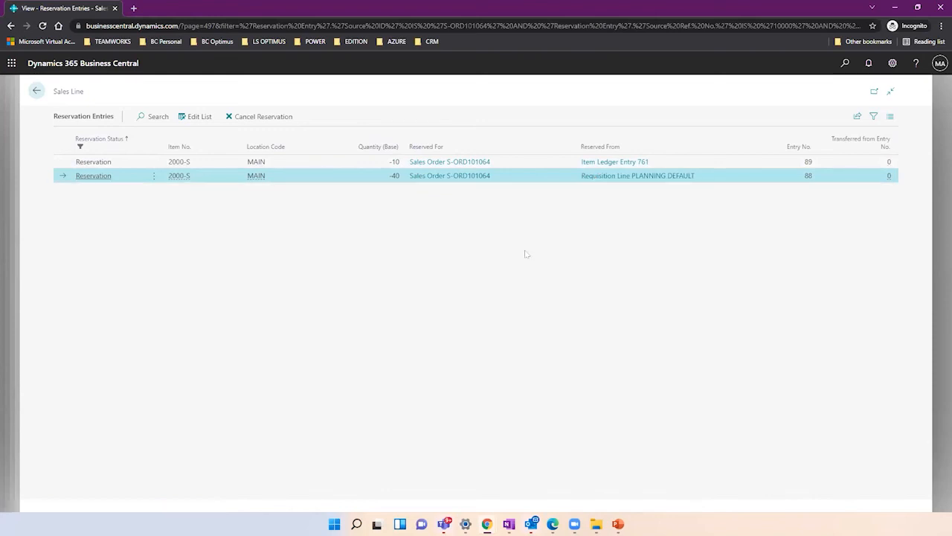
pyautogui.click(363, 164)
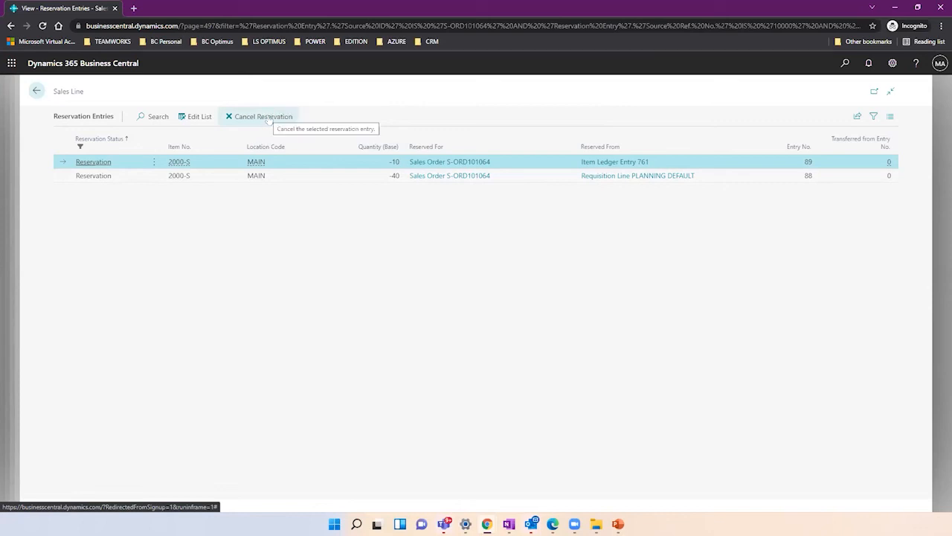
pyautogui.click(593, 176)
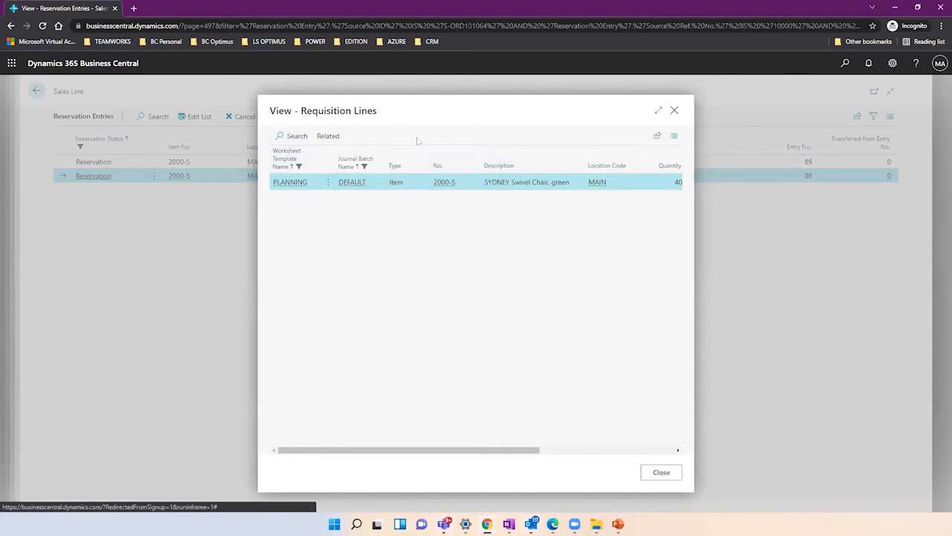
# Open the DEFAULT planning worksheet behind the requisition line via Show Worksheet.
pyautogui.click(328, 136)
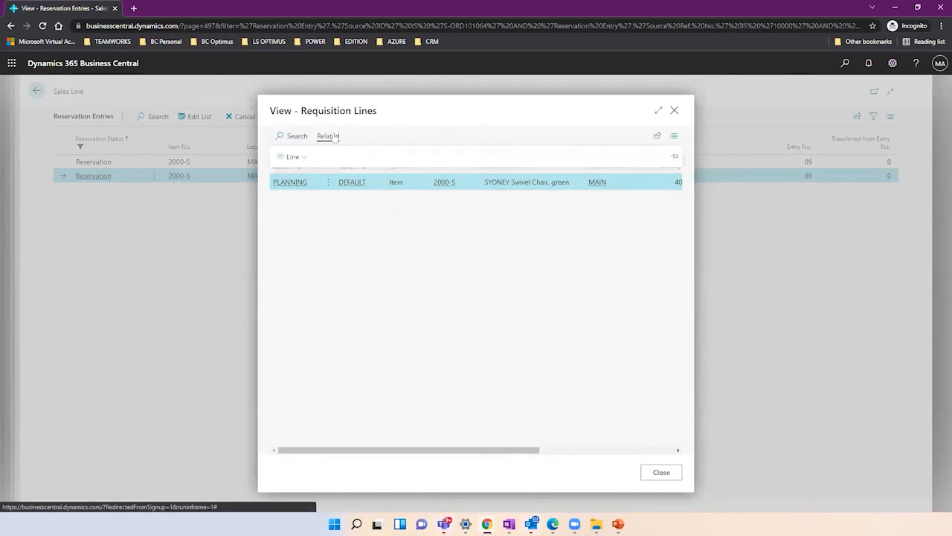
pyautogui.click(303, 158)
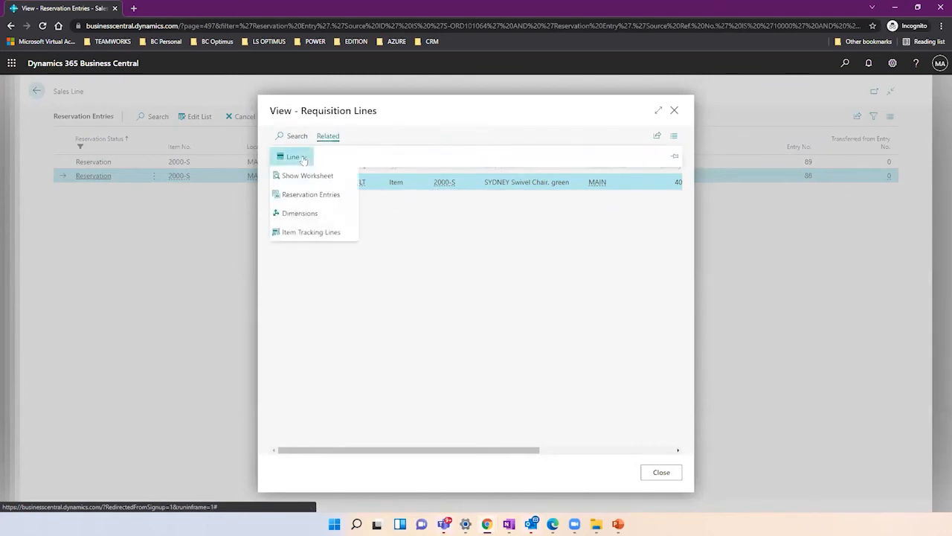
pyautogui.click(340, 179)
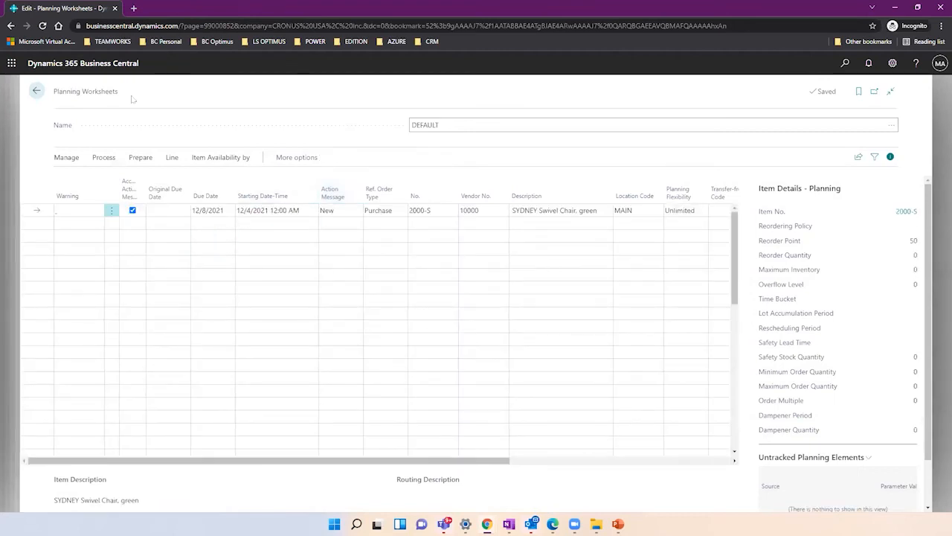
pyautogui.doubleClick(59, 95)
pyautogui.moveTo(98, 100); pyautogui.dragTo(119, 100)
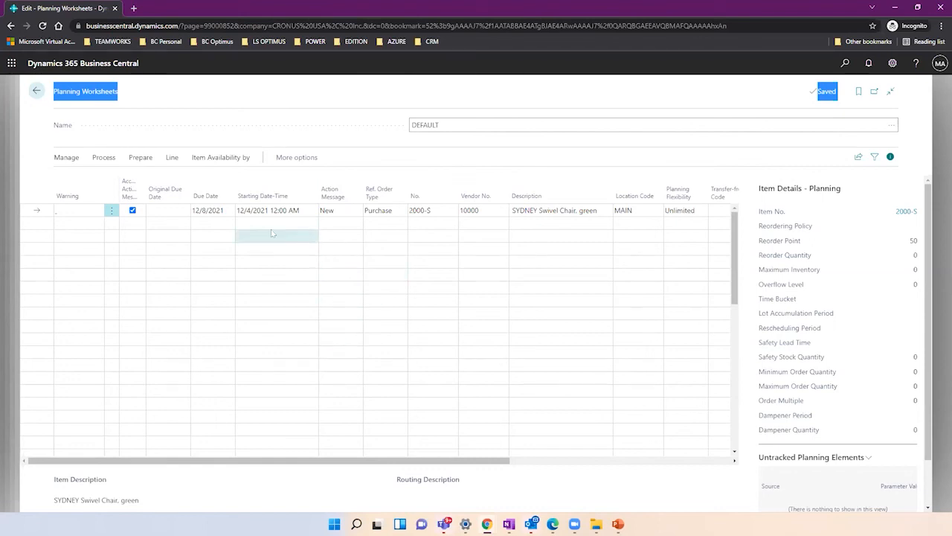
pyautogui.click(434, 211)
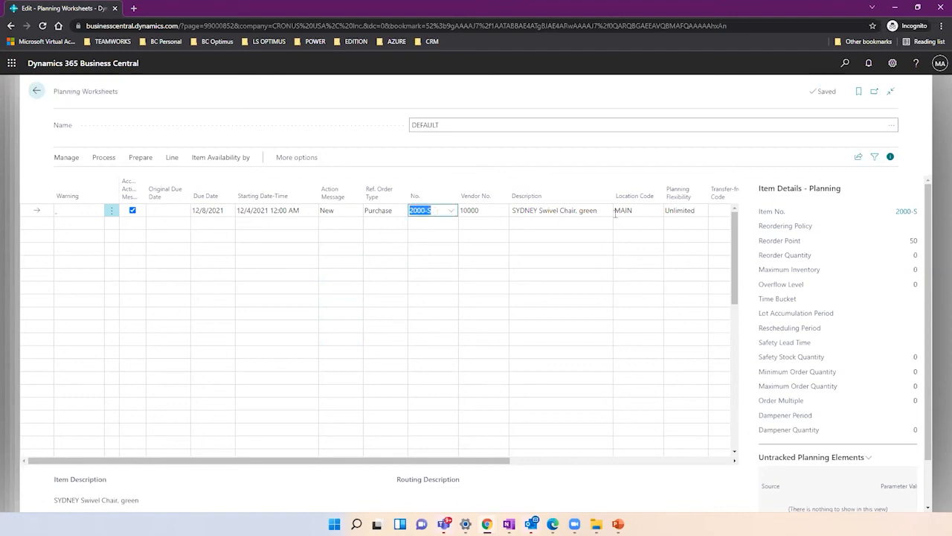
pyautogui.click(635, 212)
pyautogui.moveTo(437, 462); pyautogui.dragTo(702, 457)
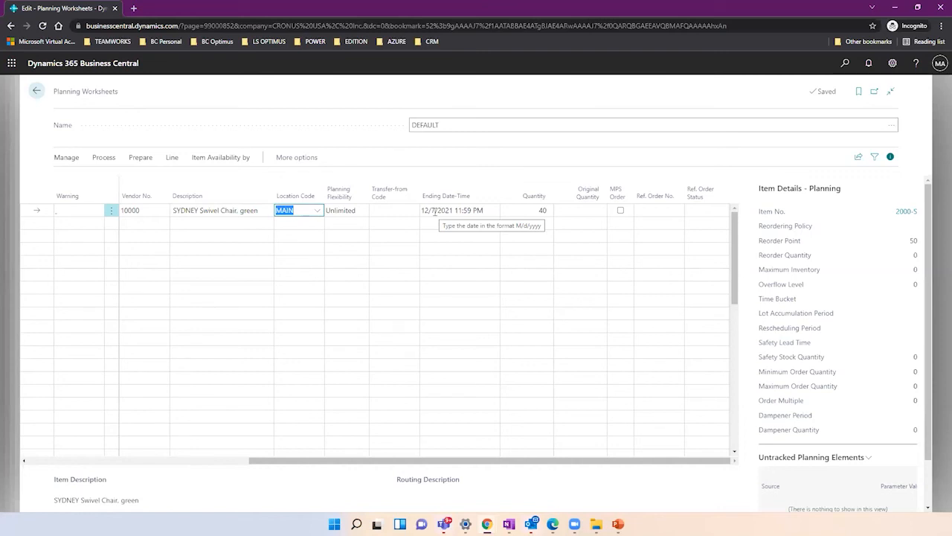
pyautogui.click(533, 210)
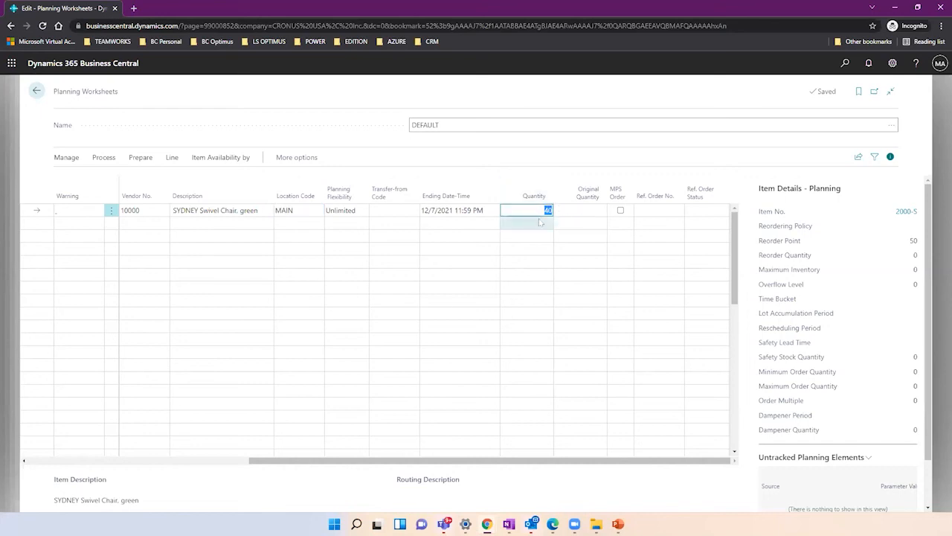
# Carry out the 2000-S action message with Make Purch. Orders, creating one purchase order.
pyautogui.click(106, 157)
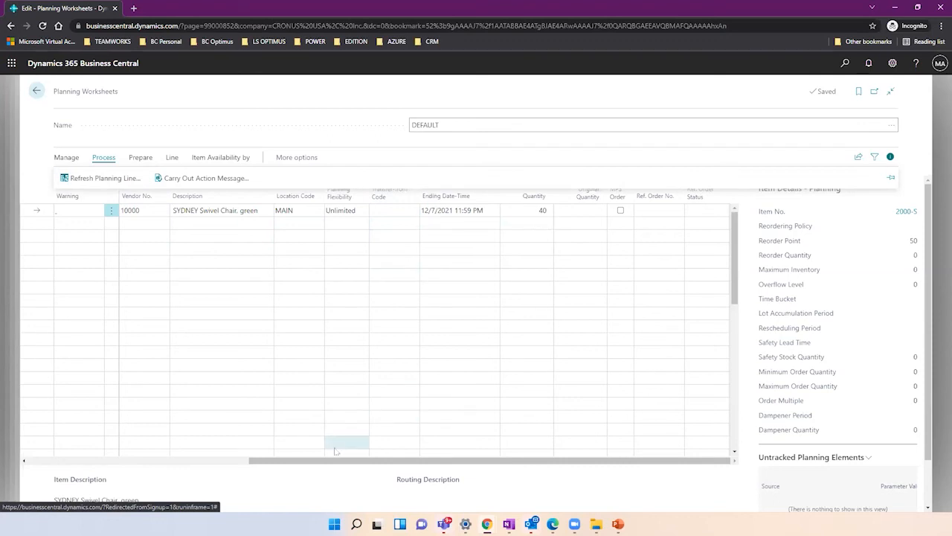
pyautogui.moveTo(341, 464); pyautogui.dragTo(191, 434)
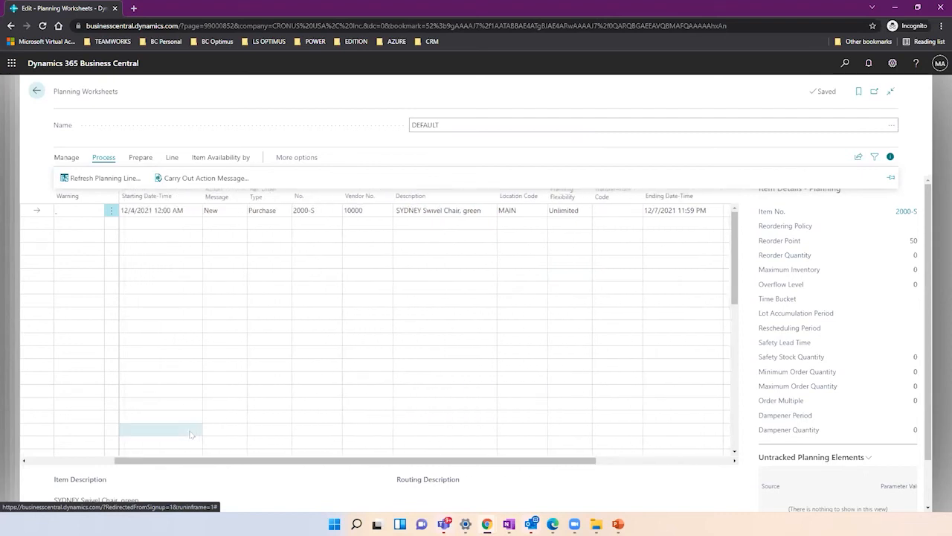
pyautogui.click(186, 177)
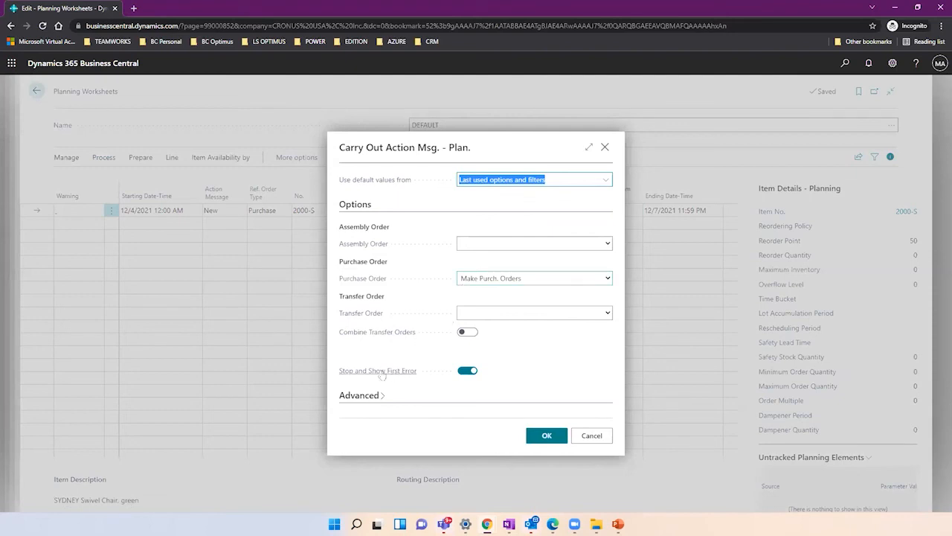
pyautogui.click(489, 281)
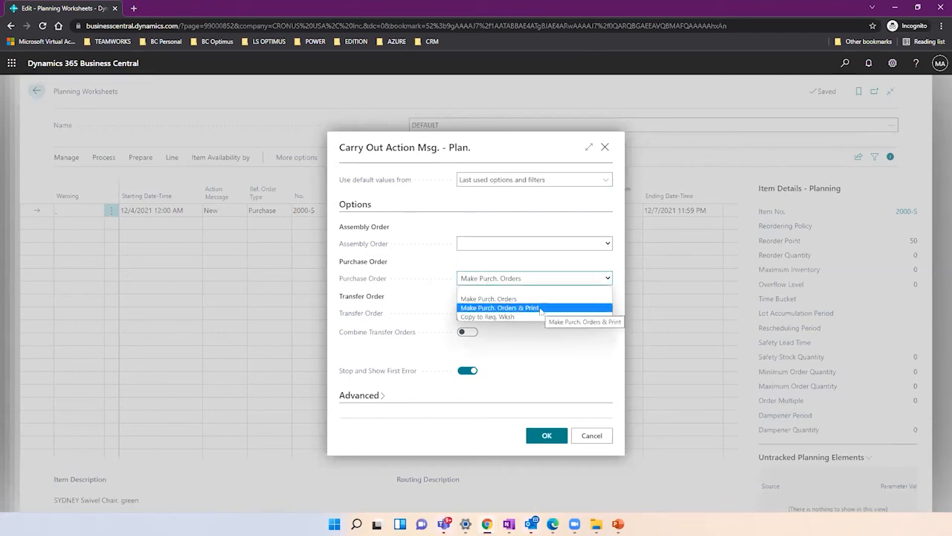
pyautogui.click(507, 257)
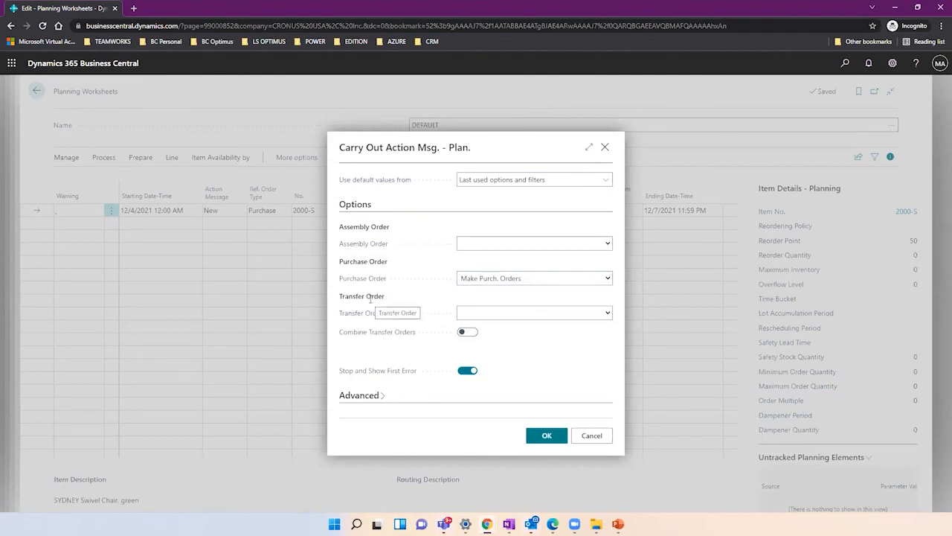
pyautogui.click(537, 434)
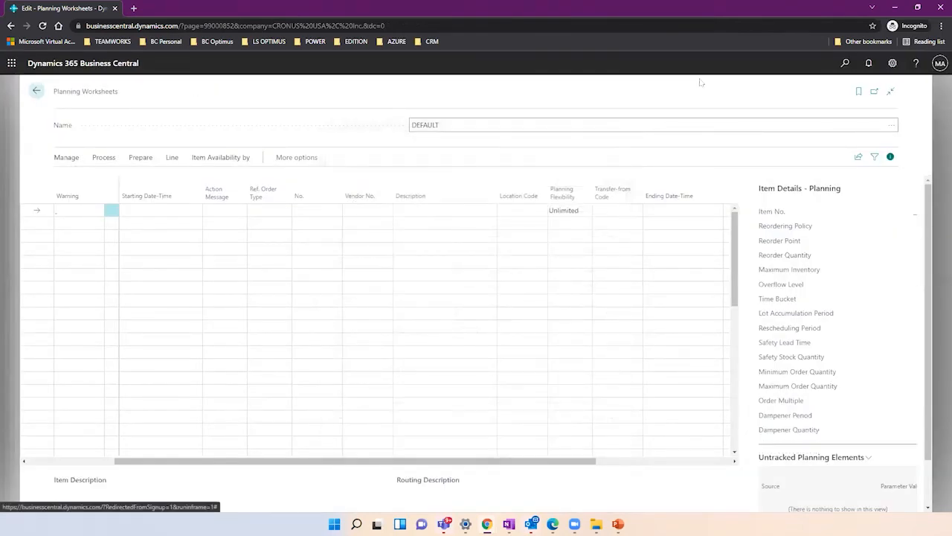
# Search for 'purchase ord' and open the Purchase Orders list.
pyautogui.click(841, 64)
pyautogui.write('p')
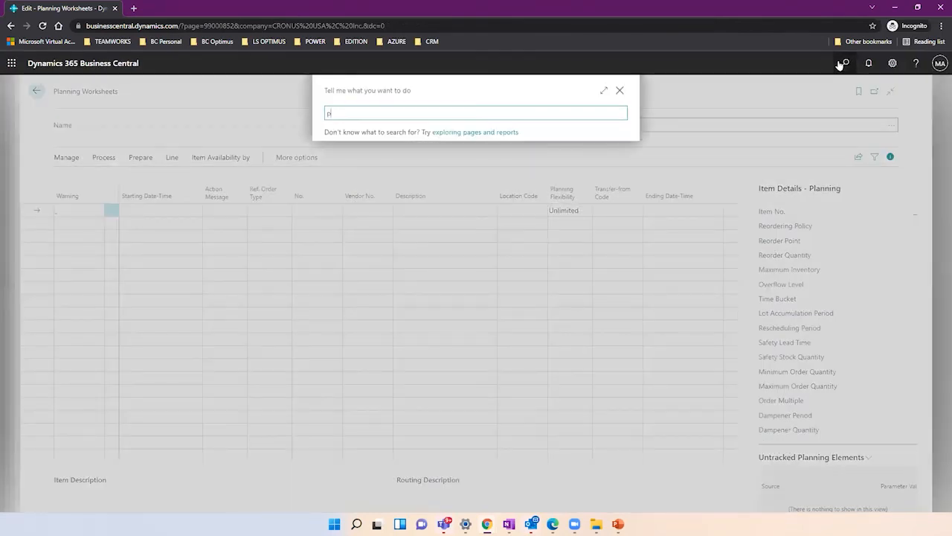
pyautogui.write('urchase ord')
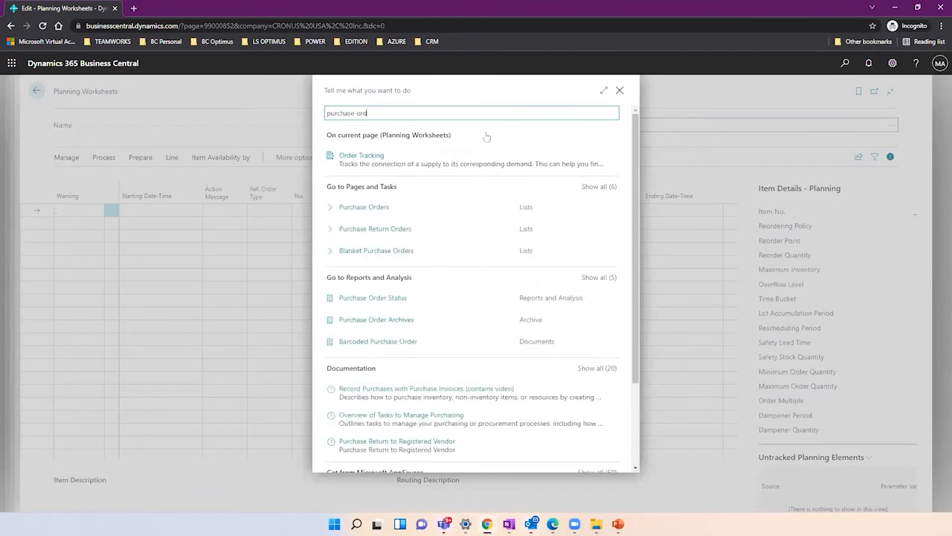
pyautogui.click(359, 206)
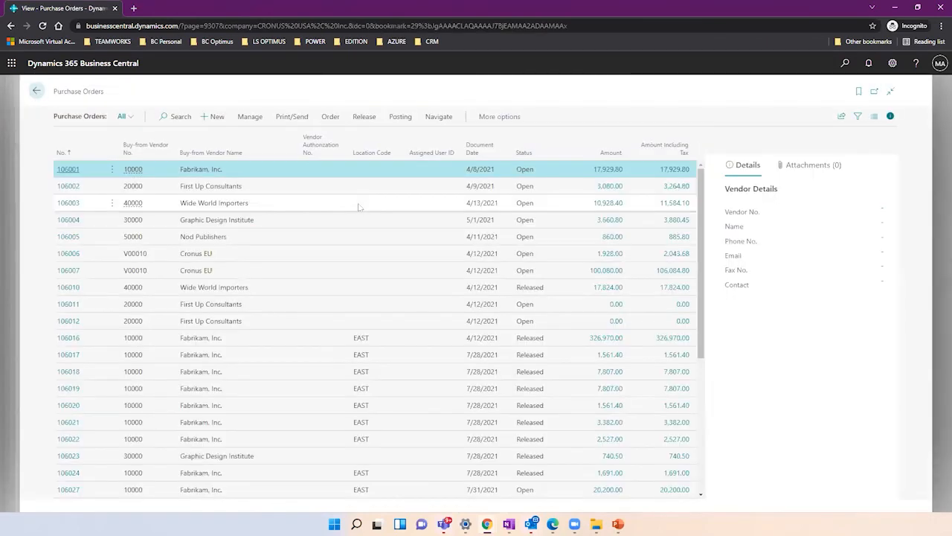
# Sort the list by No. descending and open purchase order 106048.
pyautogui.click(60, 153)
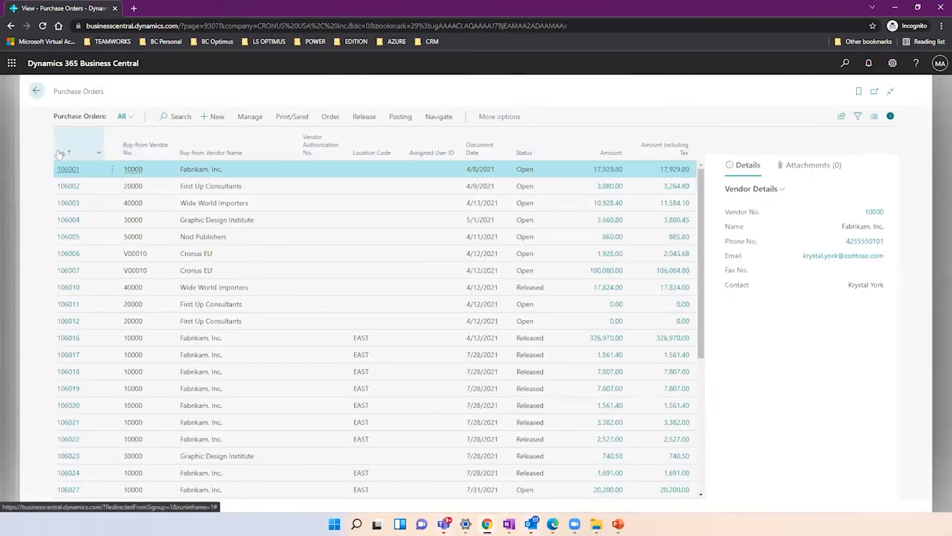
pyautogui.click(60, 153)
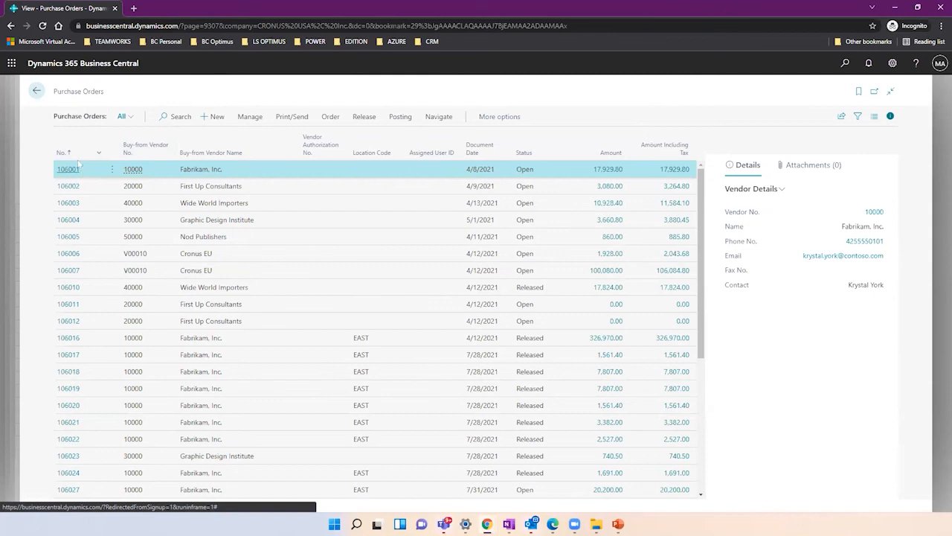
pyautogui.click(65, 153)
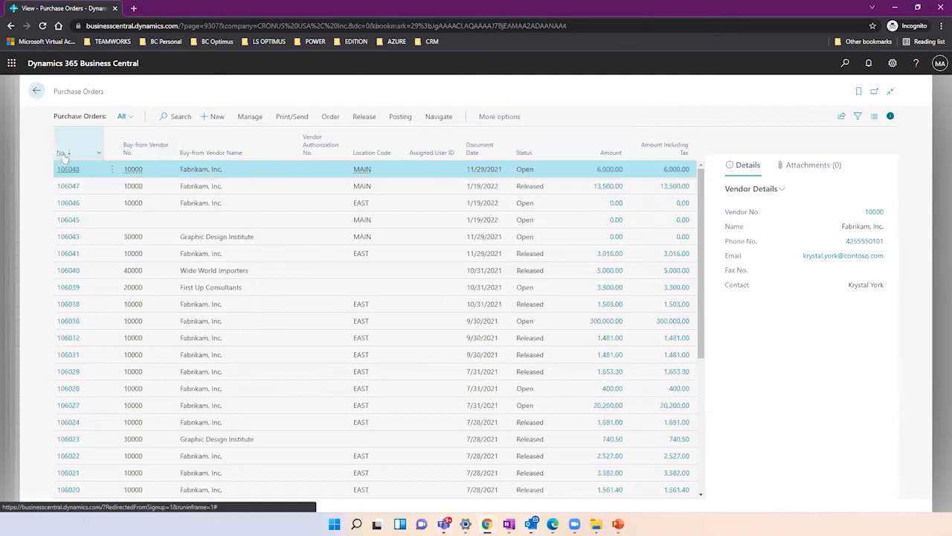
pyautogui.click(67, 169)
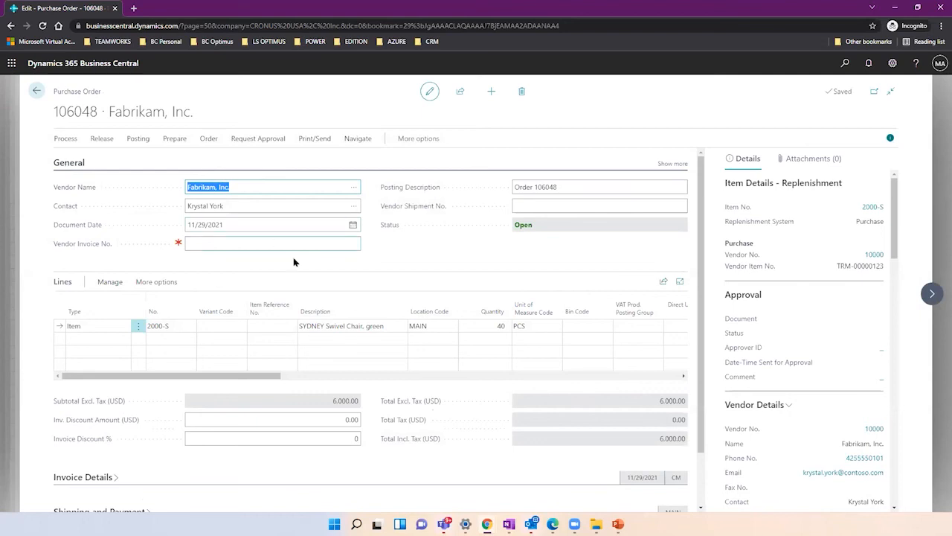
pyautogui.click(493, 327)
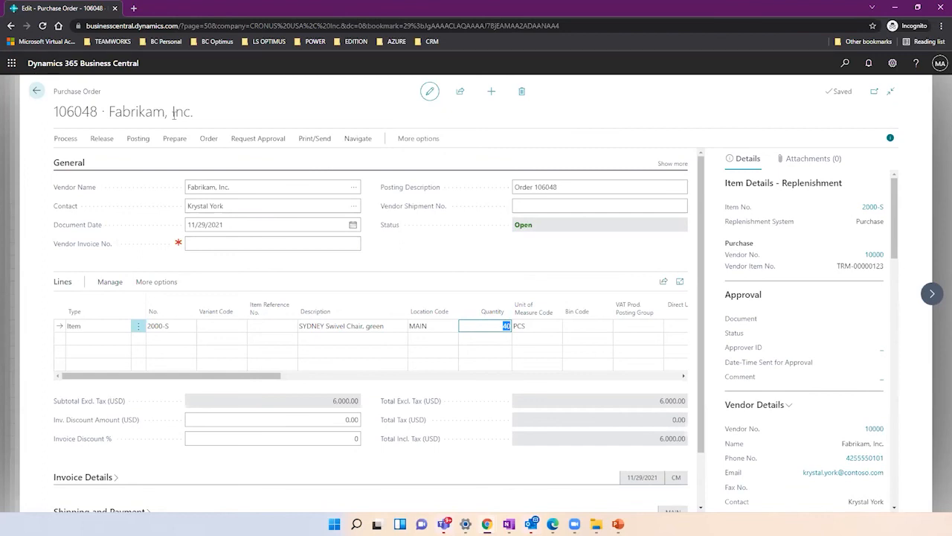
pyautogui.moveTo(255, 380); pyautogui.dragTo(533, 383)
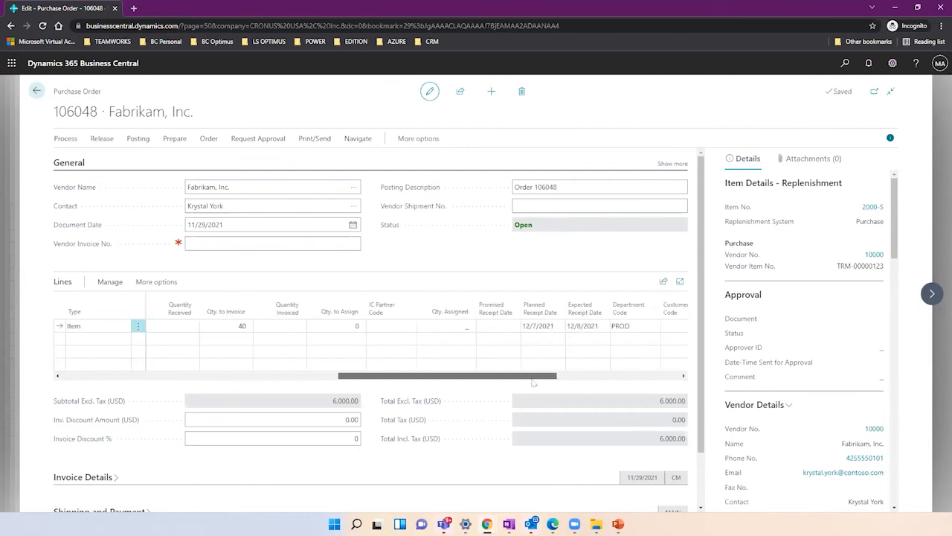
pyautogui.moveTo(536, 307)
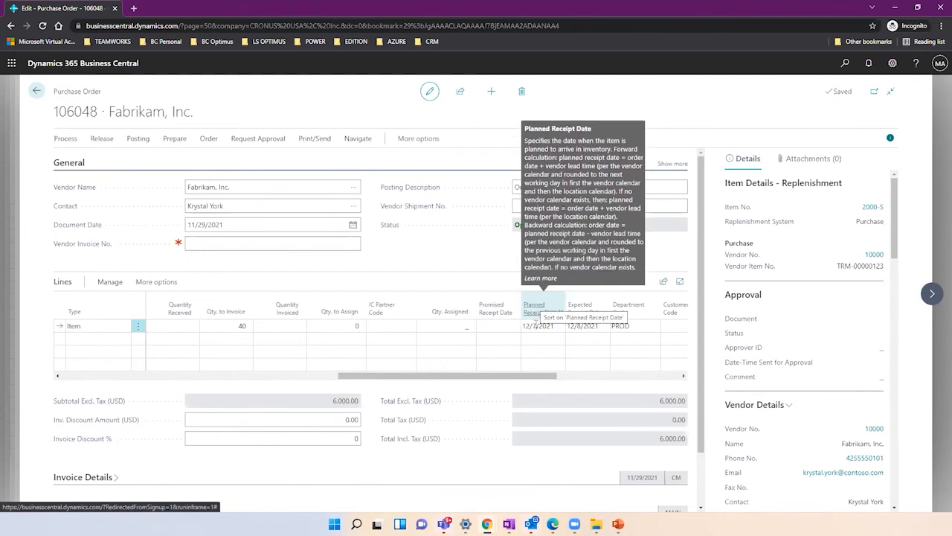
pyautogui.click(539, 326)
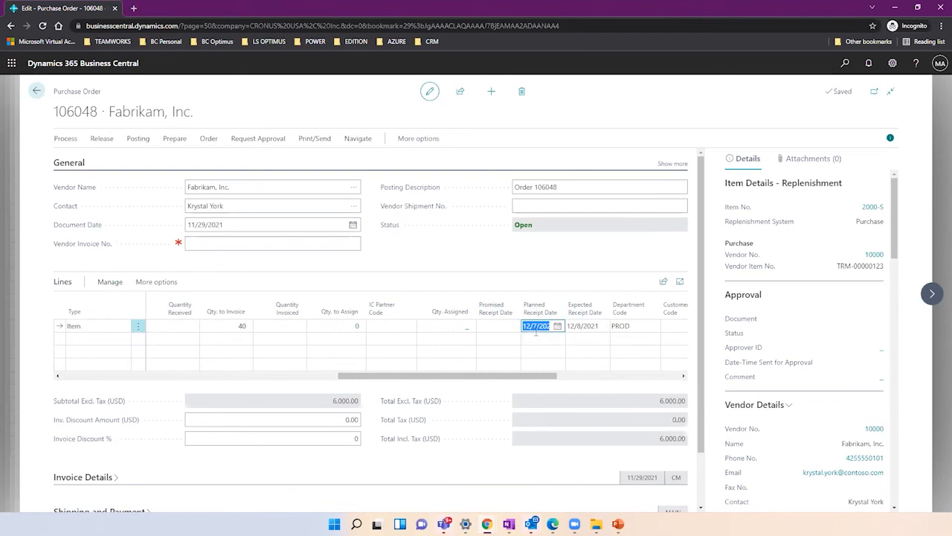
pyautogui.click(583, 327)
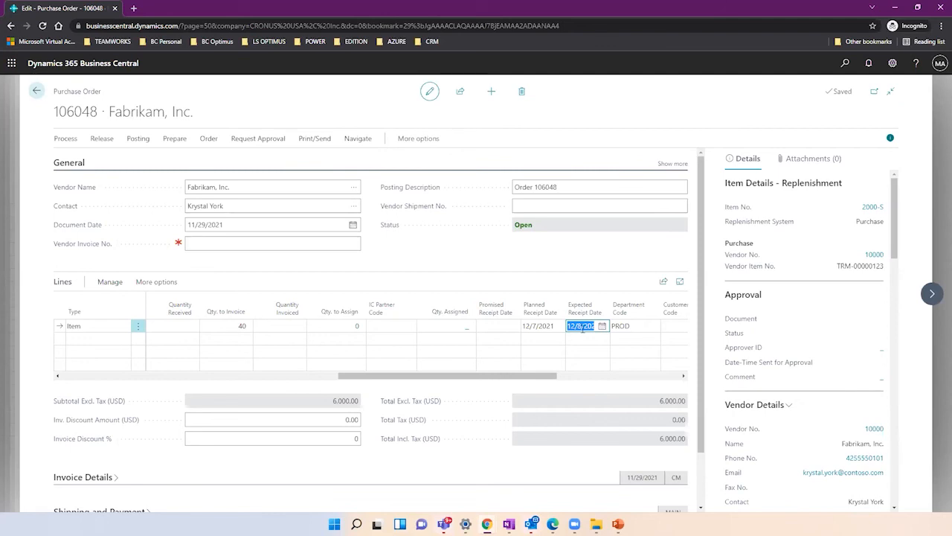
pyautogui.moveTo(480, 379); pyautogui.dragTo(265, 384)
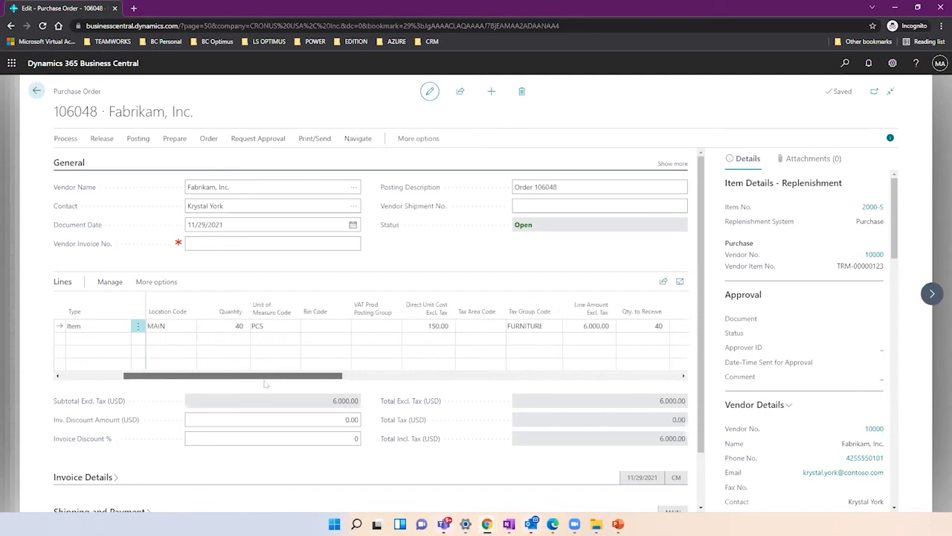
# Show the purchase line's 40 units reserved for S-ORD101064 full-page, then return to PowerPoint.
pyautogui.click(109, 282)
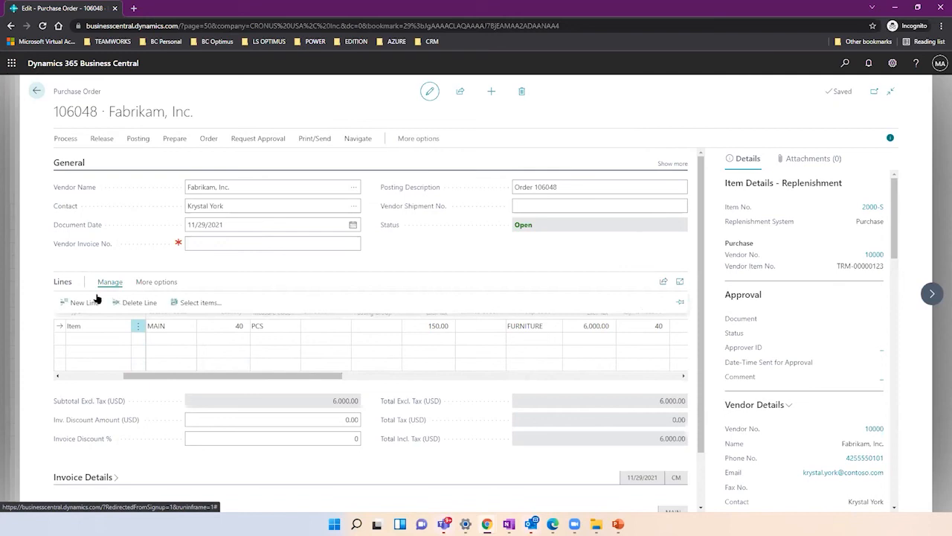
pyautogui.click(154, 282)
pyautogui.click(145, 282)
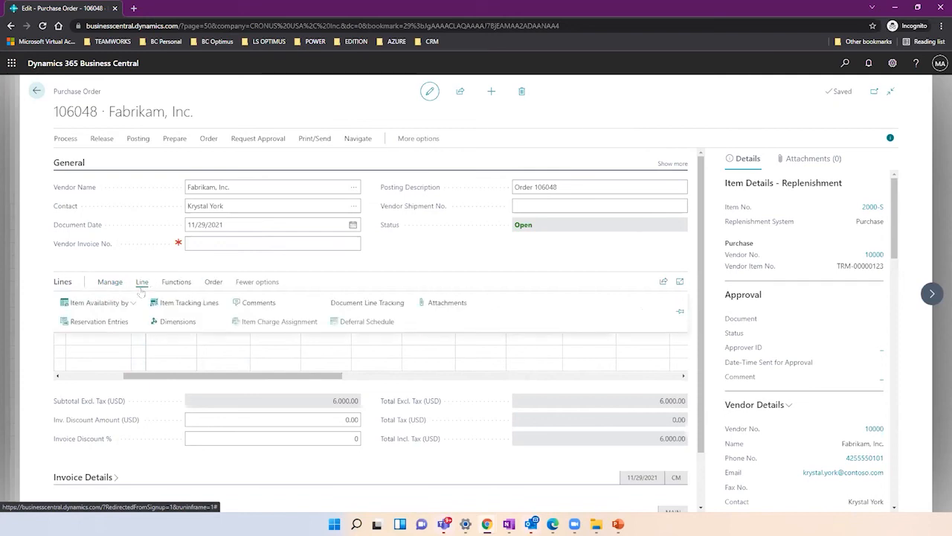
pyautogui.click(99, 322)
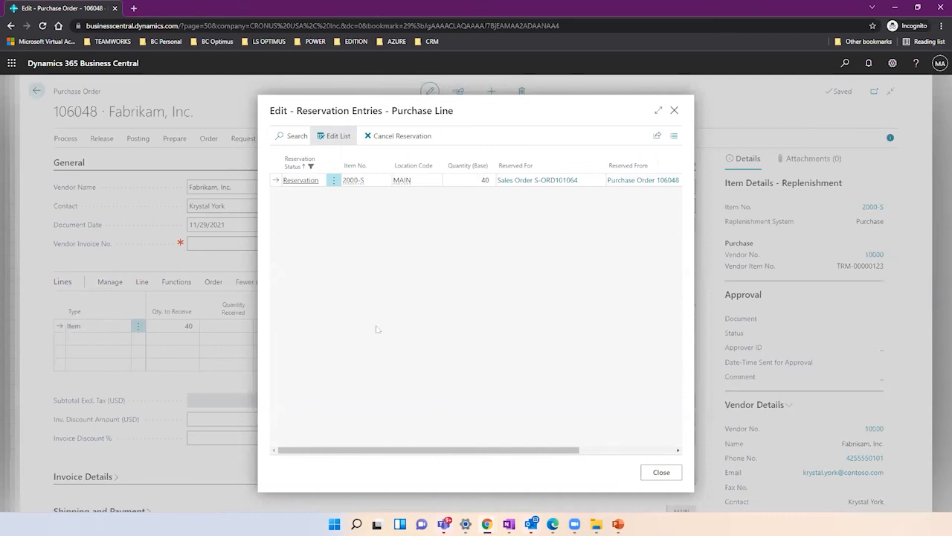
pyautogui.click(658, 110)
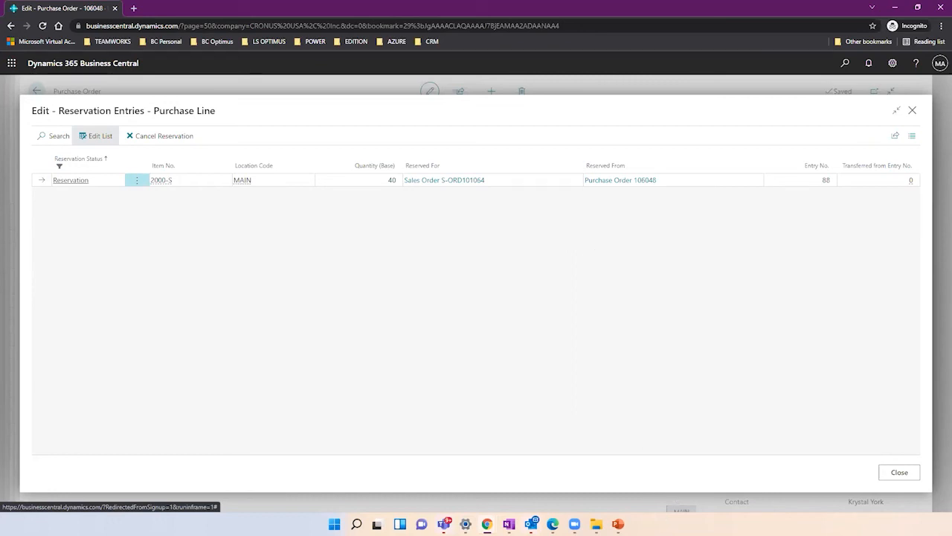
pyautogui.click(618, 524)
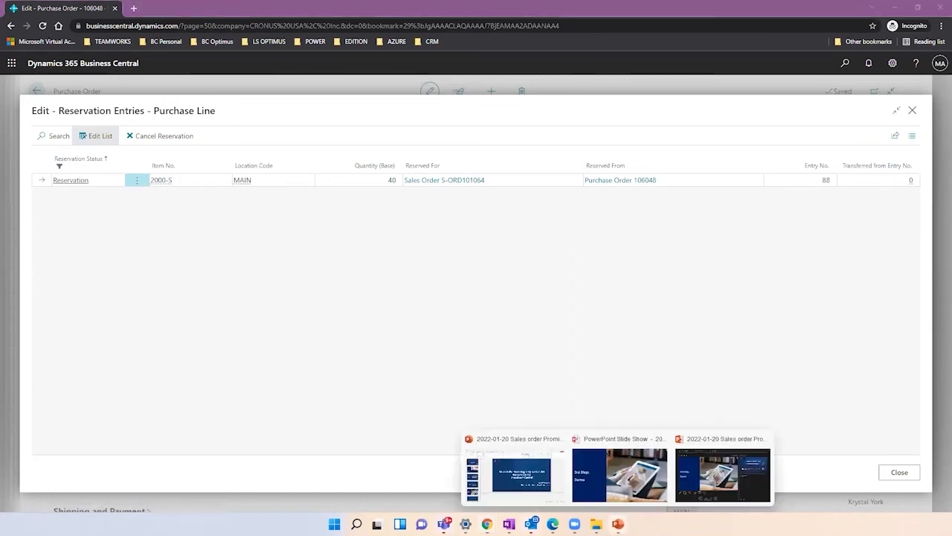
pyautogui.click(479, 480)
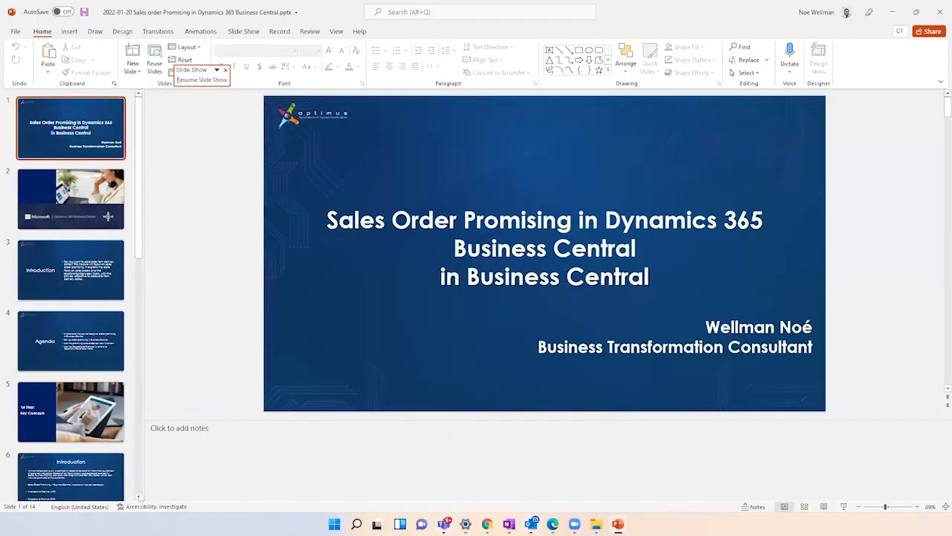
# Move through the thumbnails past slide 8 to slide 7, Available to promise.
pyautogui.scroll(-5, 138, 497)
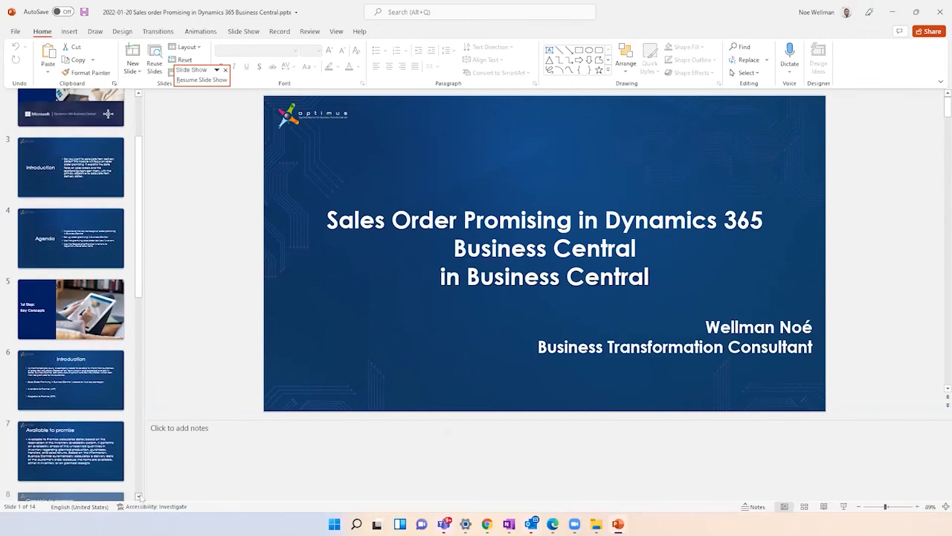
pyautogui.scroll(-2, 139, 497)
pyautogui.click(47, 423)
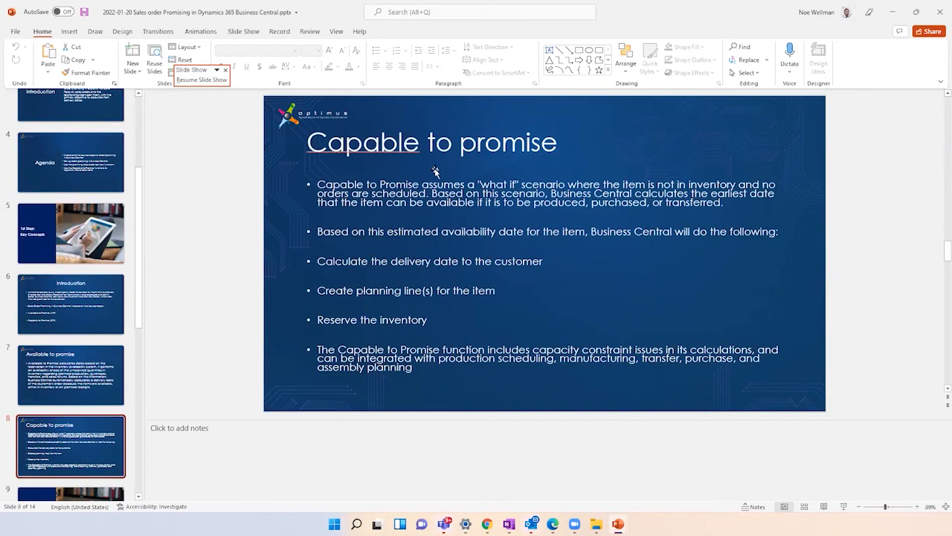
pyautogui.click(119, 352)
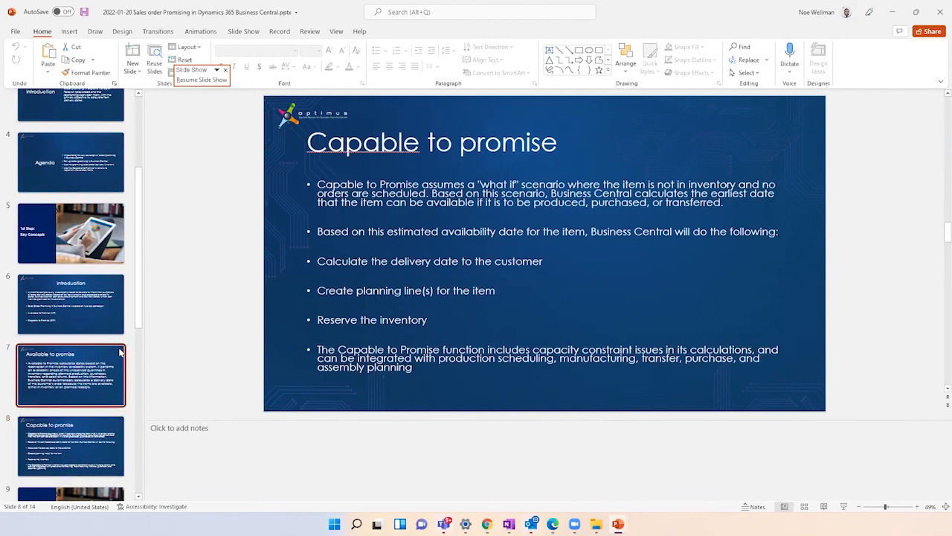